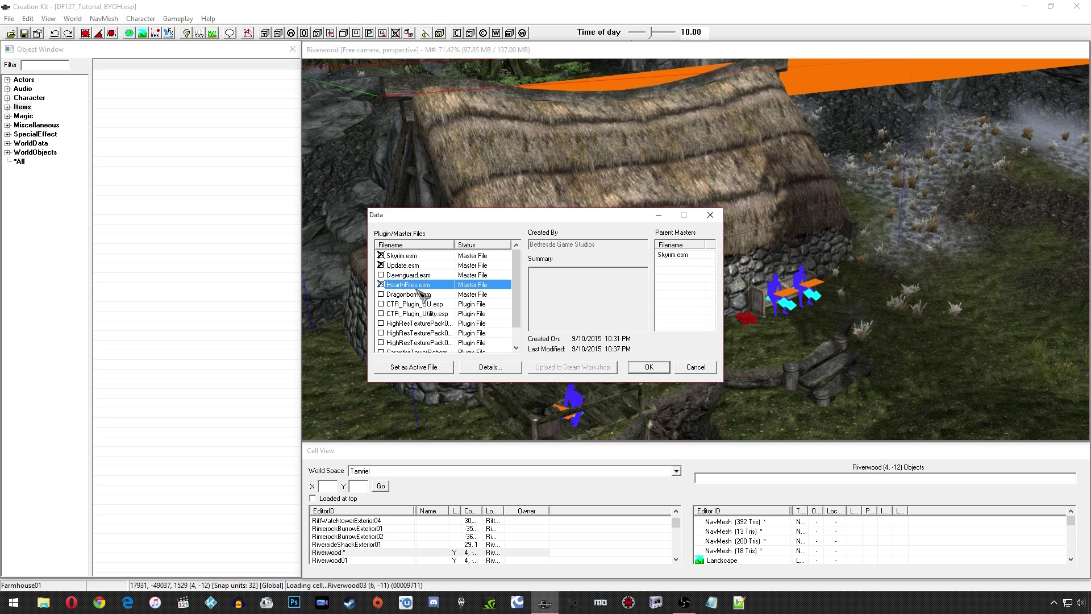
Confirm the plugin data selection with Skyrim.esm, Update.esm and HearthFires.esm enabled as masters
left_click(654, 366)
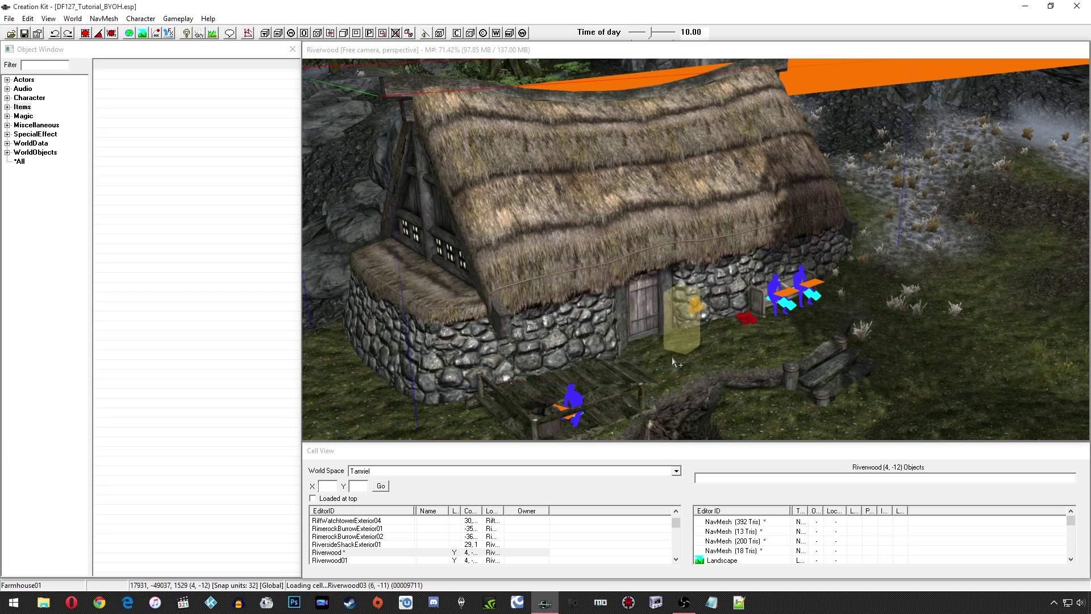
middle_click_drag(659, 349, 660, 349)
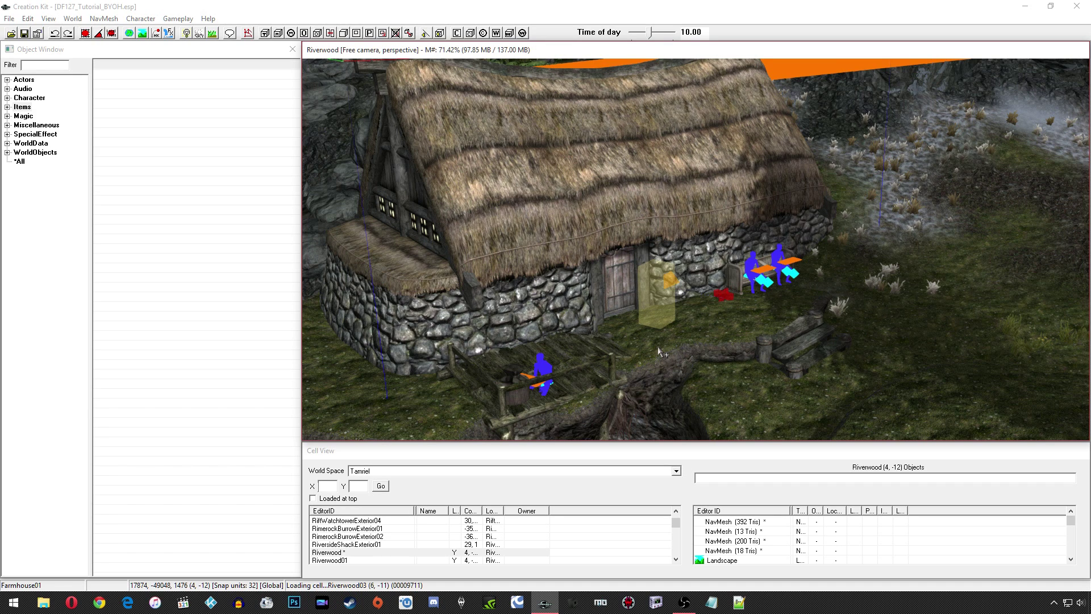
Create a new keyword with the ID DF127_Keyword_Craft
left_click(7, 125)
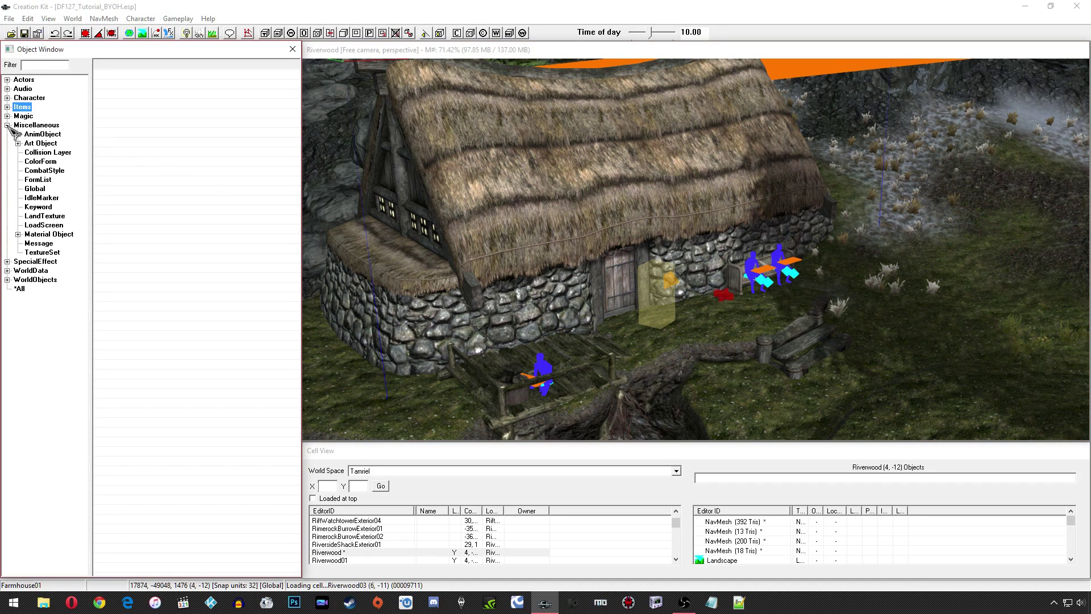
left_click(38, 207)
right_click(195, 193)
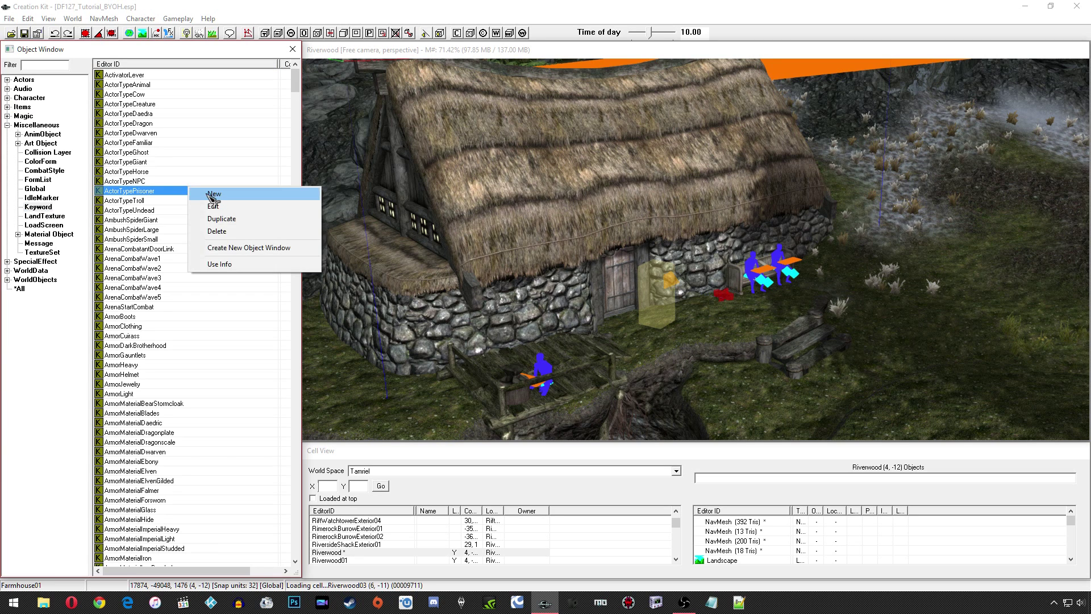
left_click(214, 200)
type("DF127_Keyword_Craft")
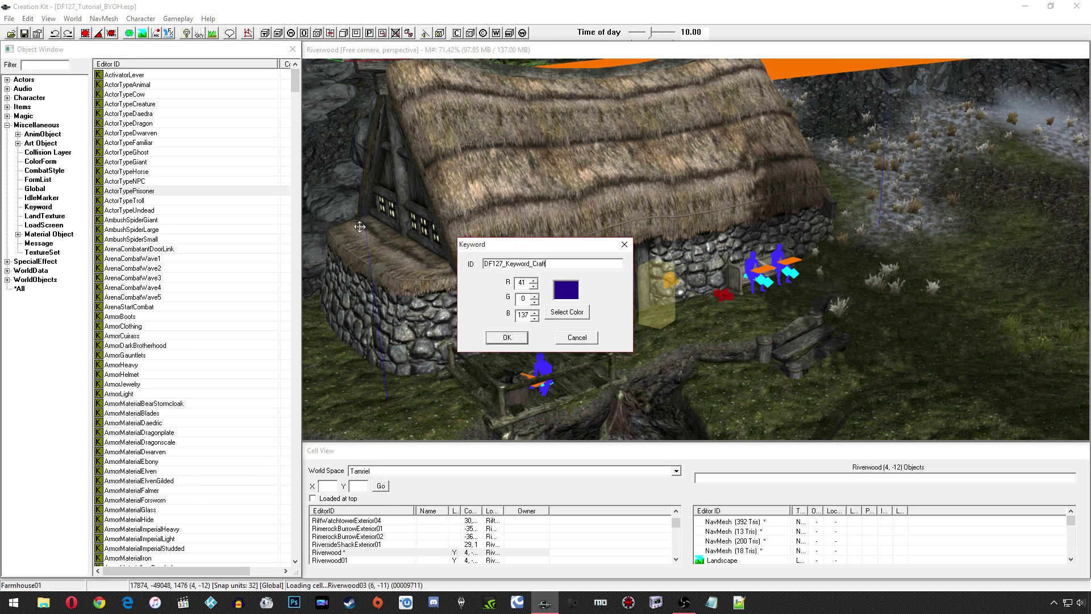
left_click(507, 337)
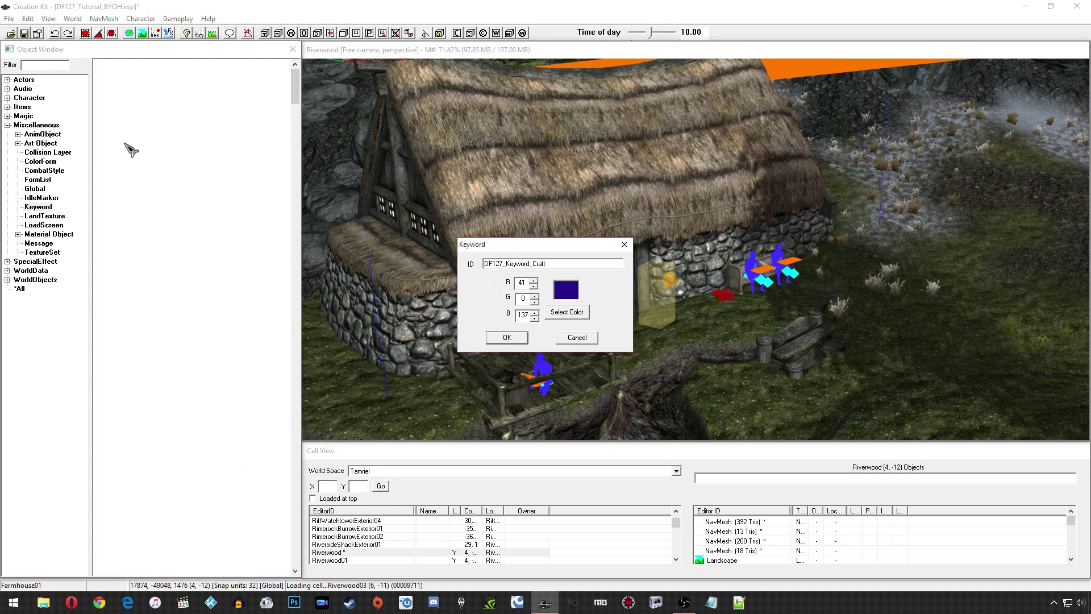
Find the BYOHHouseCarpentersWorkbench furniture and save a copy of it as a new form with the ID DF127_Workbench
left_click(7, 125)
left_click(7, 153)
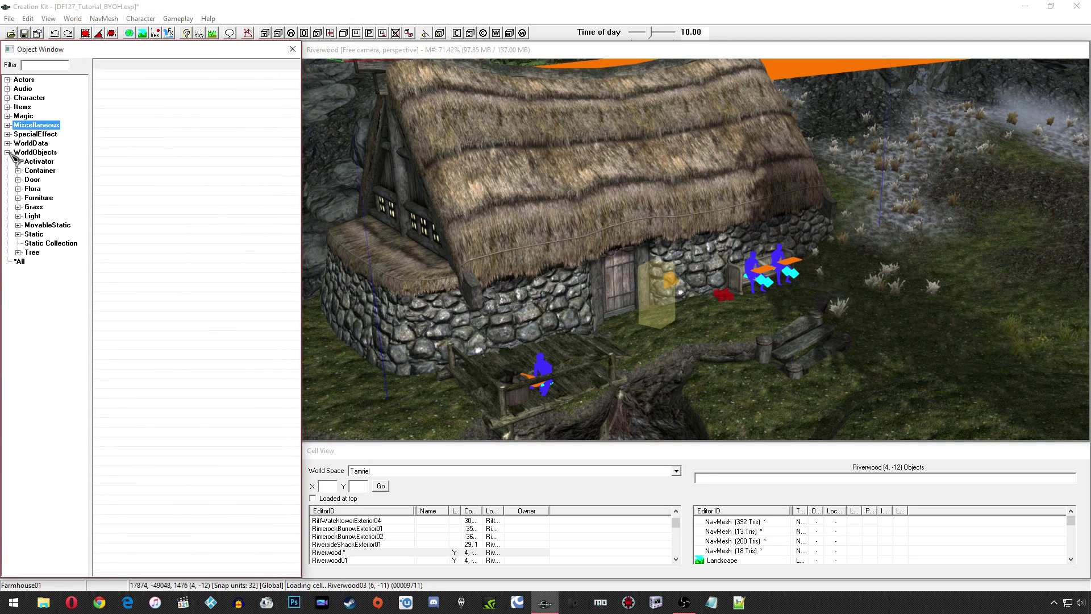
left_click(38, 198)
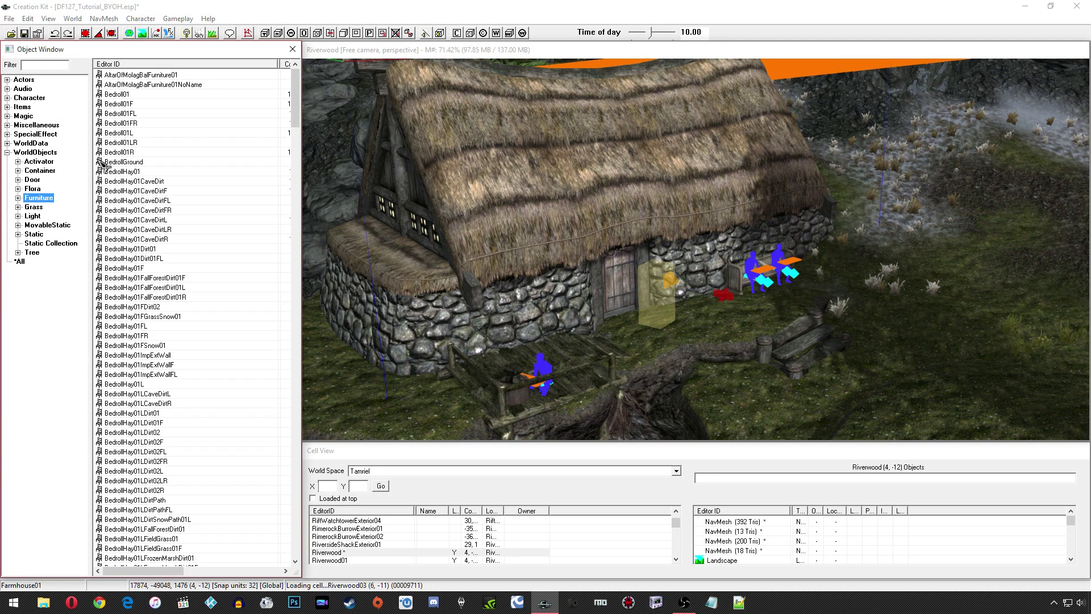
left_click(31, 66)
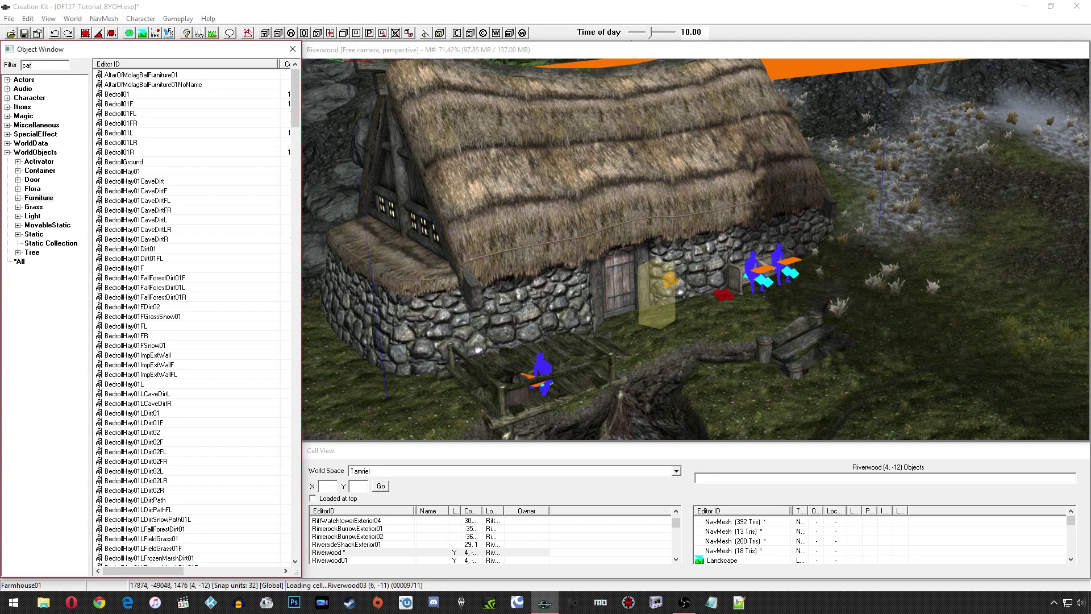
double_click(134, 76)
left_click(413, 133)
double_click(353, 133)
type("DF127_Workbench")
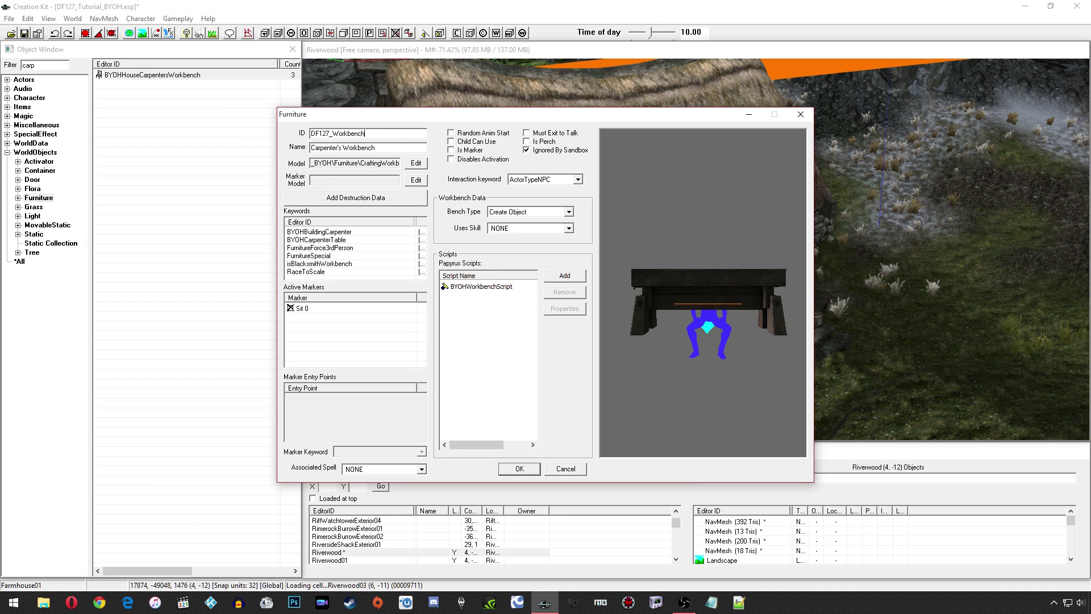
left_click(520, 469)
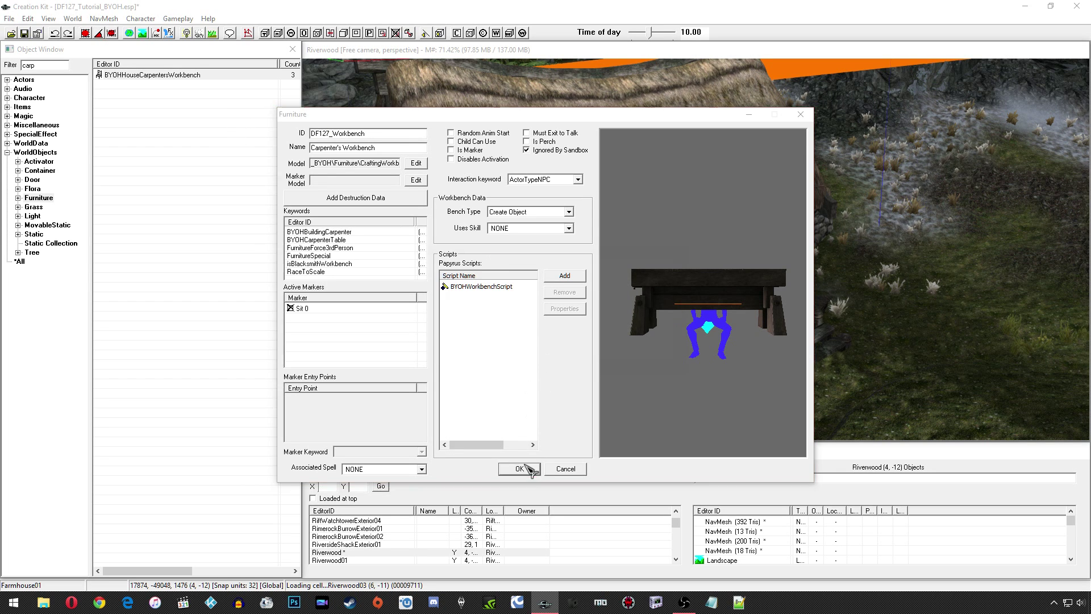
left_click(594, 349)
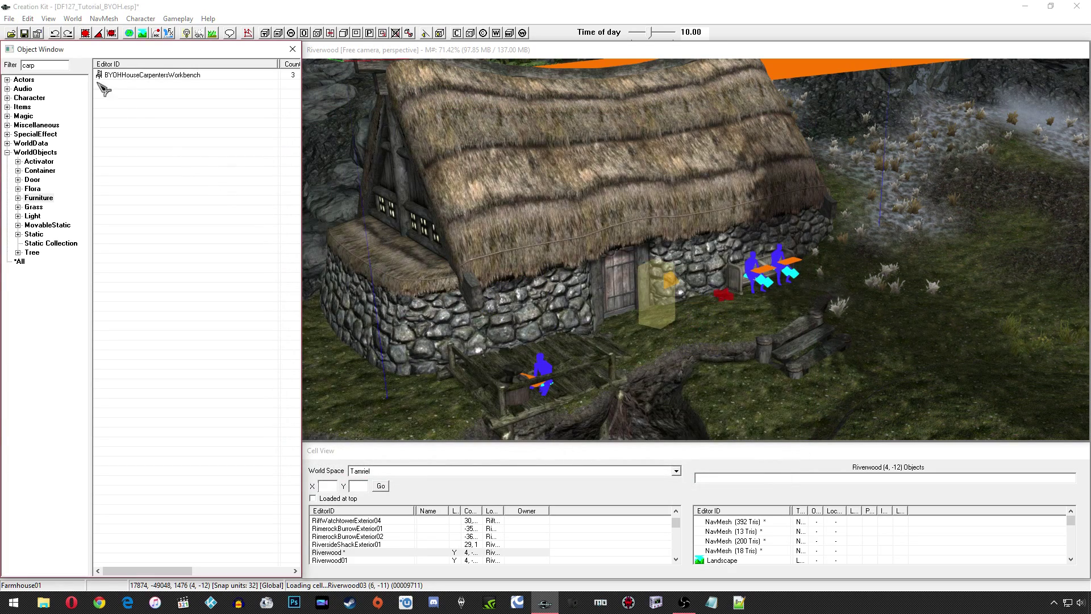
Open the DF127_Workbench furniture for editing and remove BYOHWorkbenchScript from its scripts
double_click(58, 66)
type("df127")
double_click(130, 75)
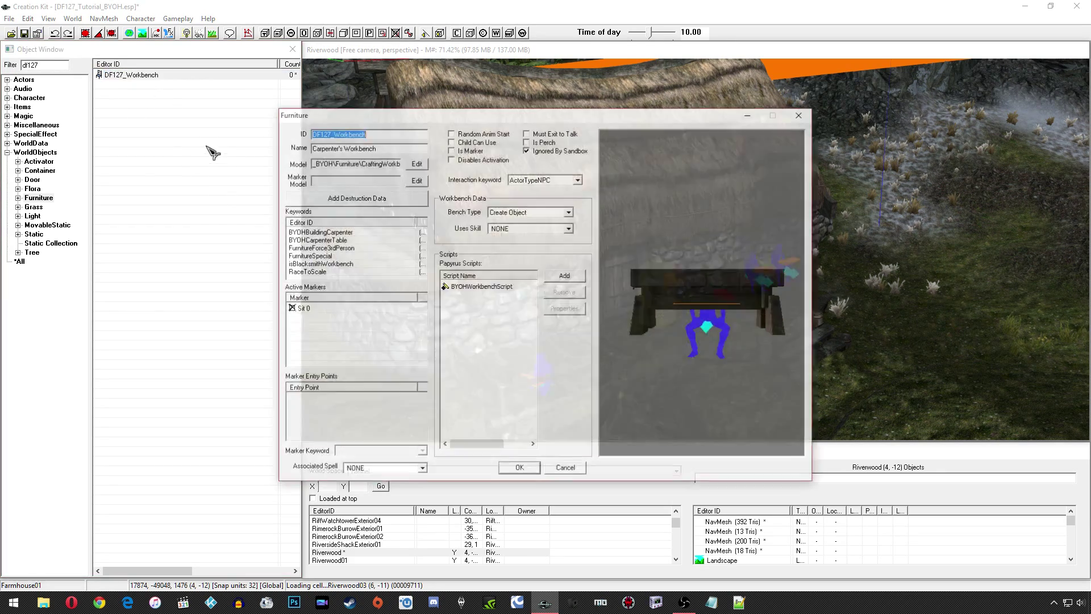
left_click(461, 324)
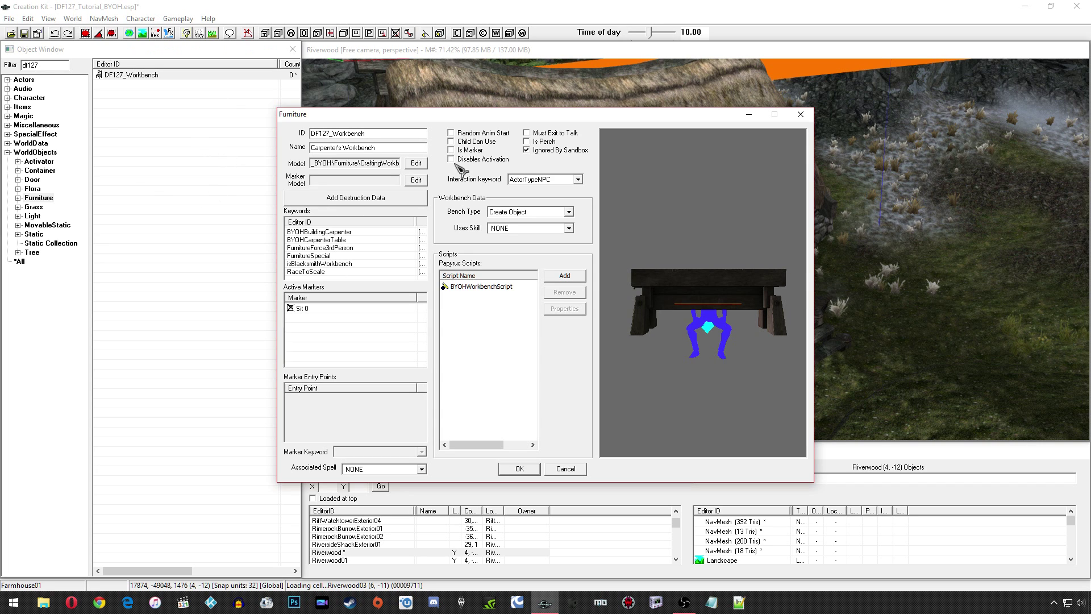
left_click(328, 233)
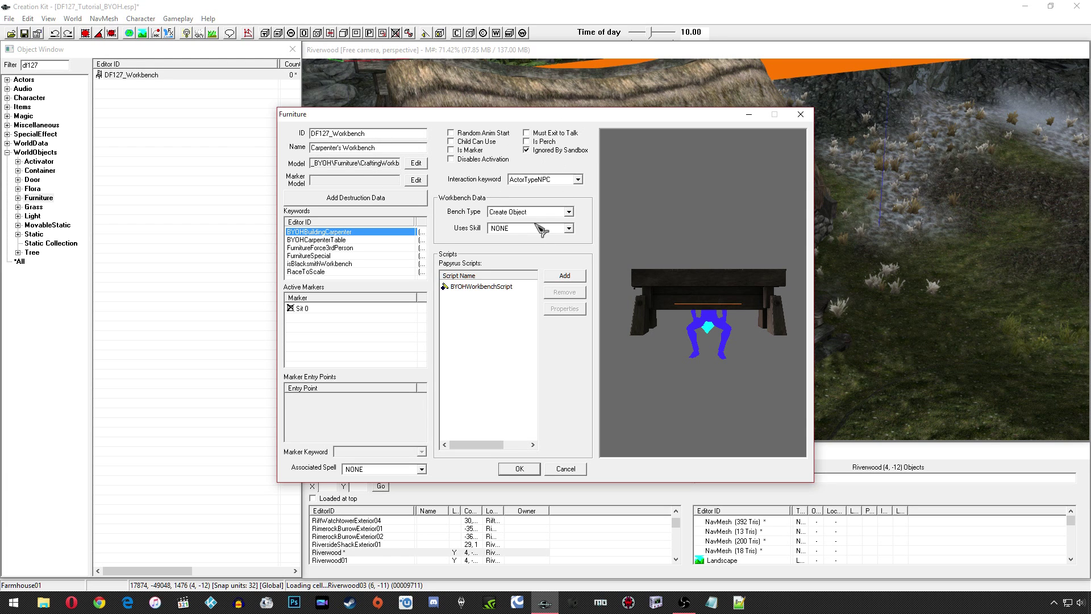
left_click(489, 300)
left_click(485, 286)
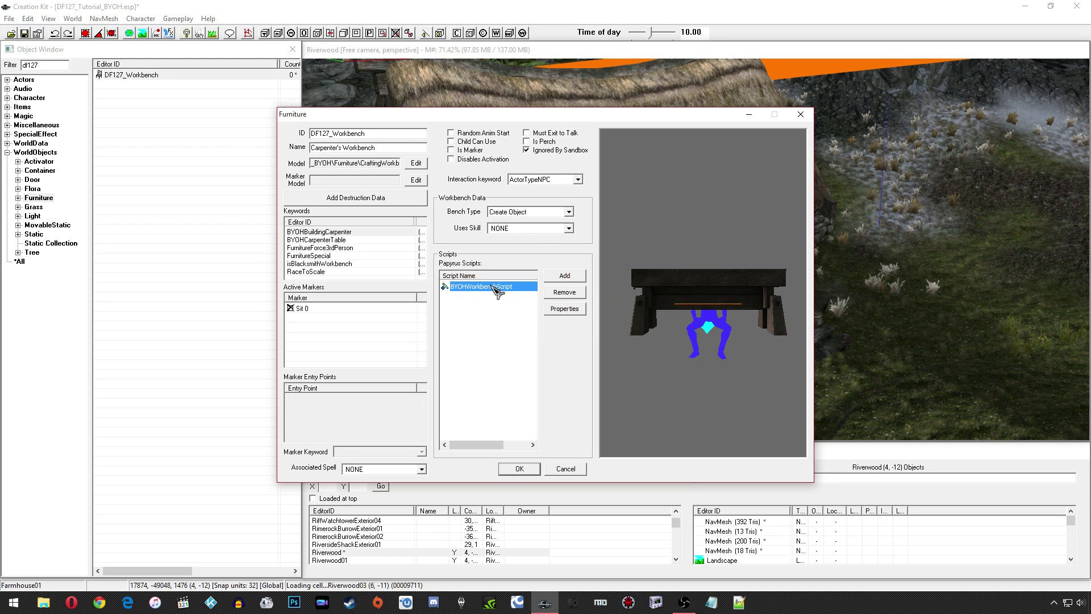
left_click(564, 292)
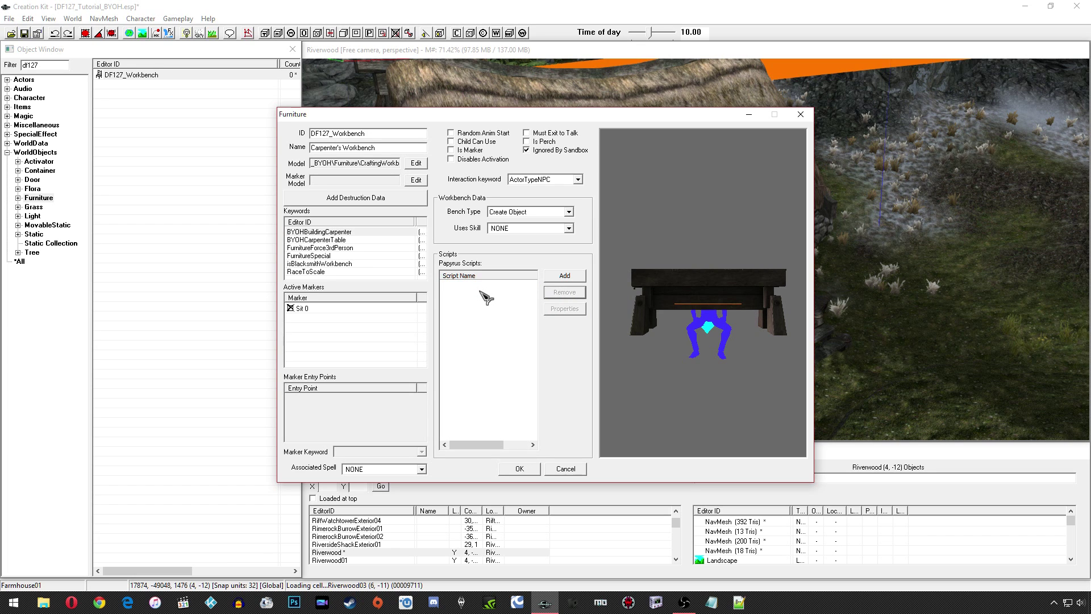
Replace the workbench's BYOHBuildingCarpenter keyword with DF127_Keyword_Craft and save the furniture
left_click(323, 233)
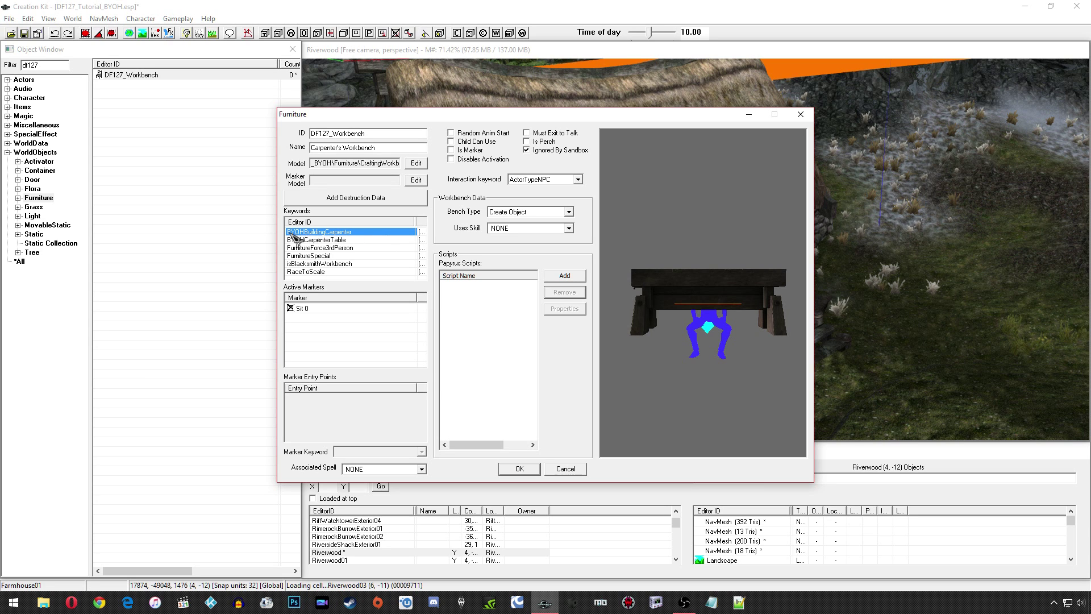
key("Delete")
right_click(329, 235)
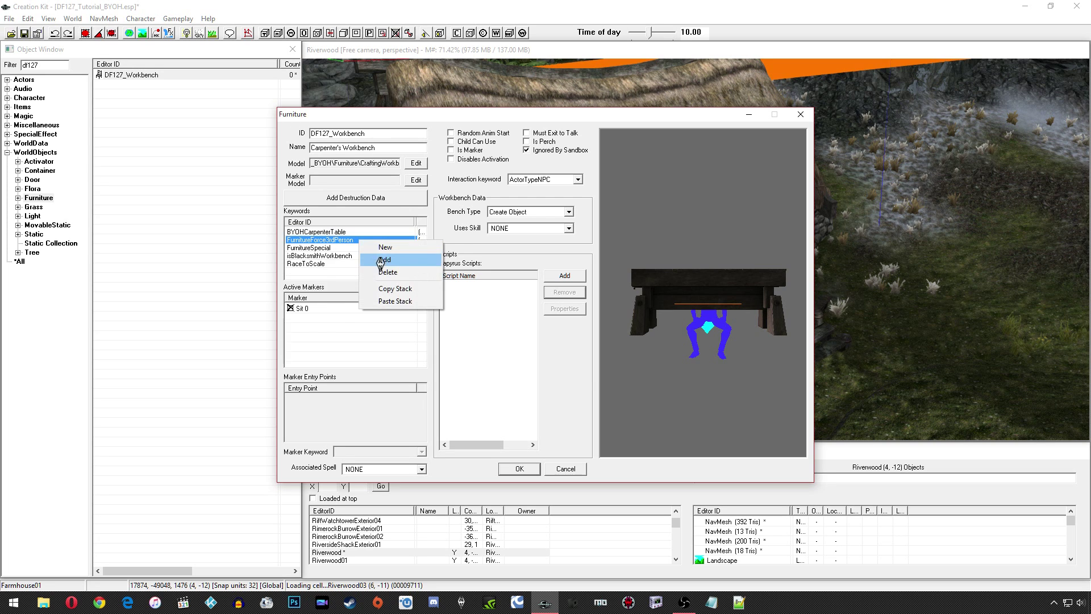
left_click(372, 246)
type("df12")
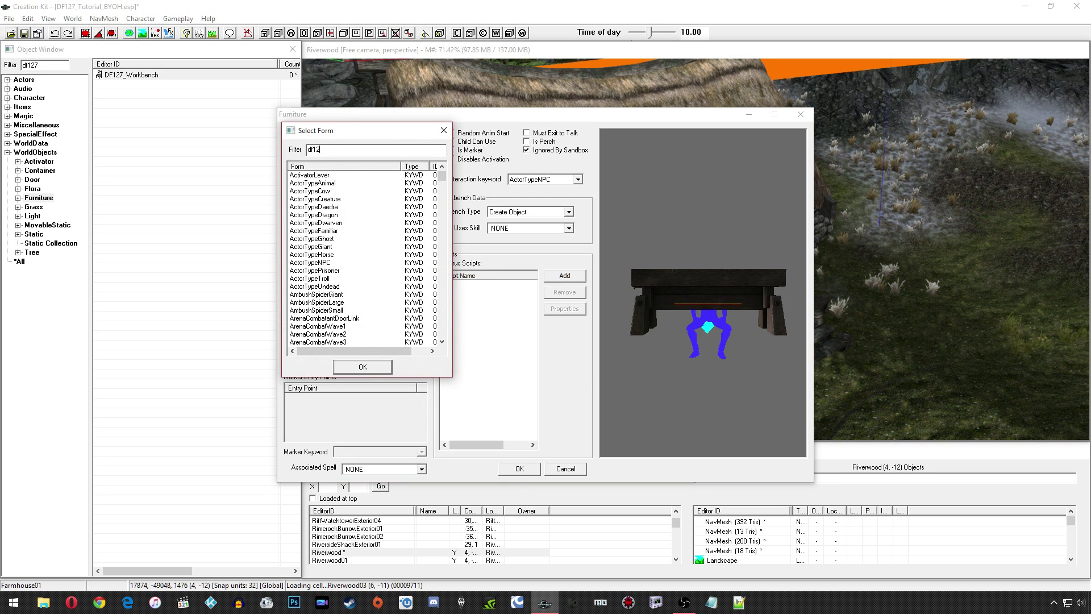
type("7")
left_click(319, 175)
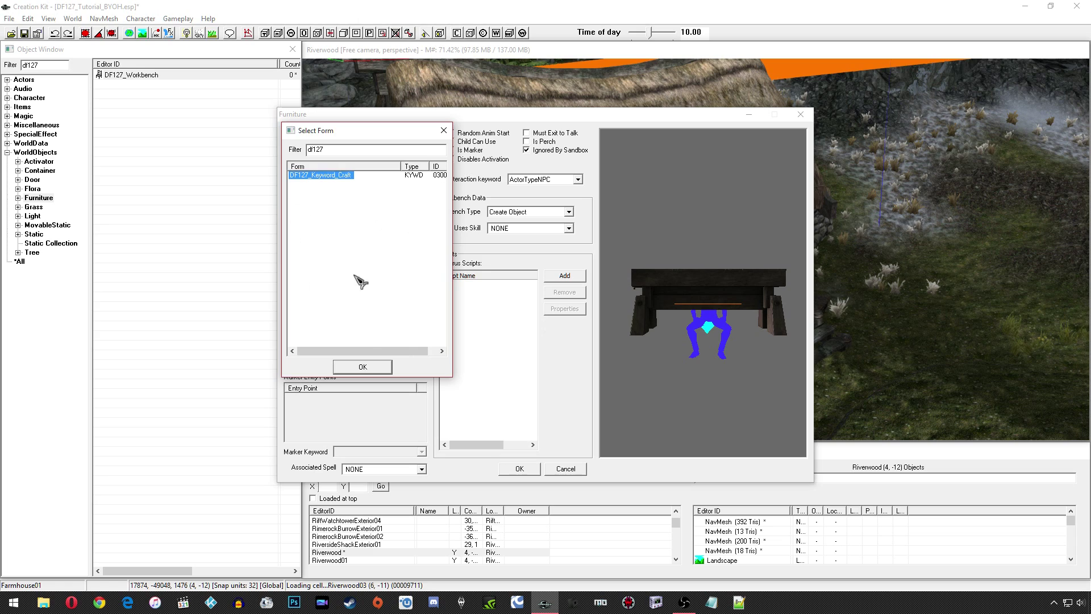
left_click(362, 366)
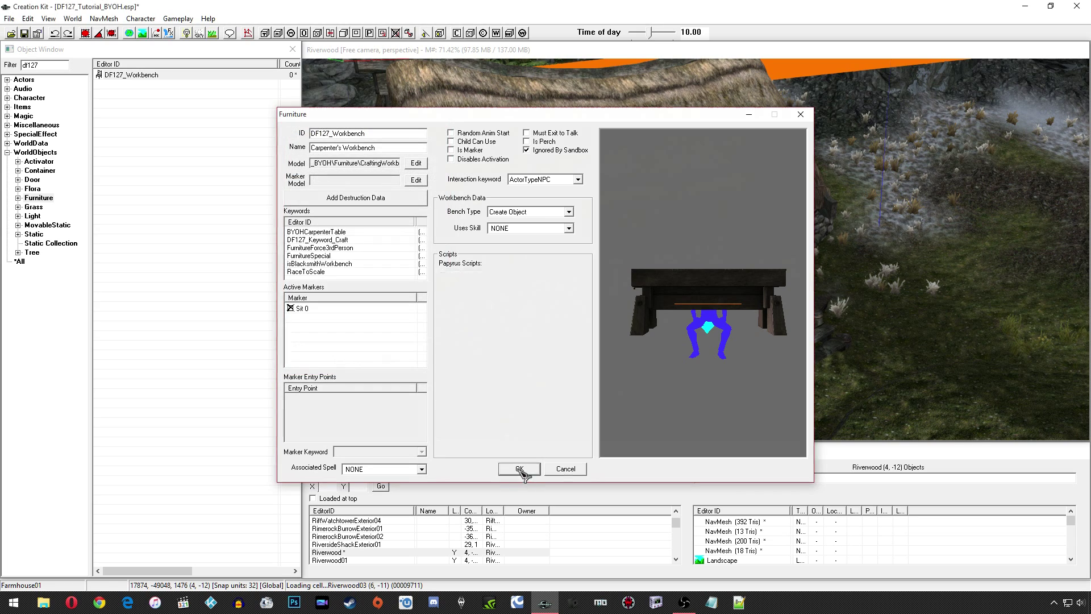
left_click(519, 469)
Batch-set the enable parent of the Farmhouse01 and FarmhouseLDoor01 references to the DF127_X_Exterior XMarker
mouse_move(560, 261)
middle_mouse_down()
mouse_move(647, 299)
mouse_move(635, 297)
mouse_move(631, 268)
middle_mouse_up()
scroll(647, 299, "up", 5)
left_click(642, 298)
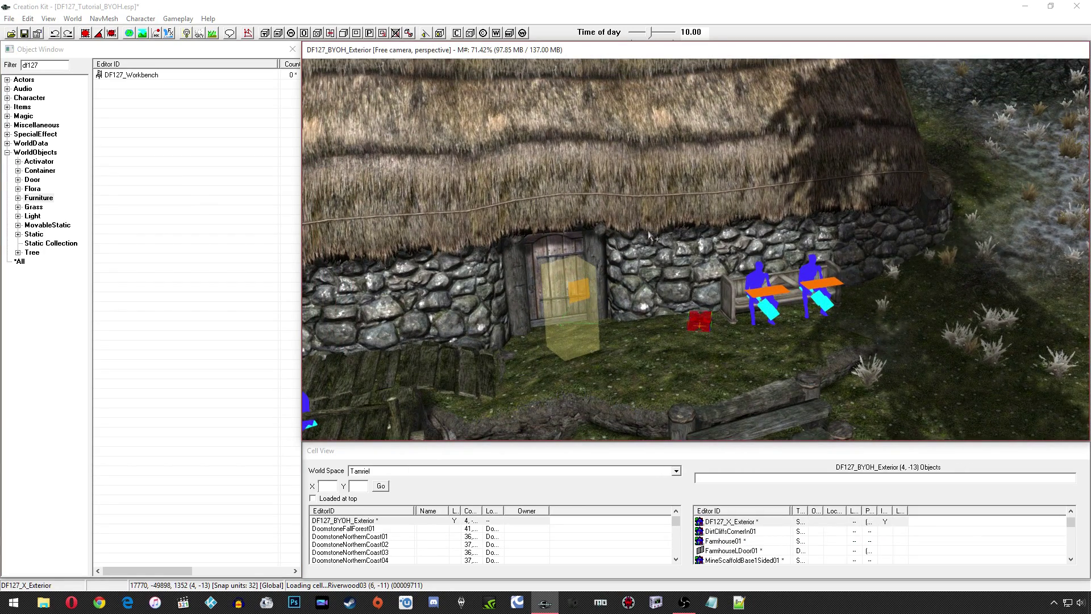
middle_click_drag(650, 235, 682, 238, "shift")
left_click(684, 231)
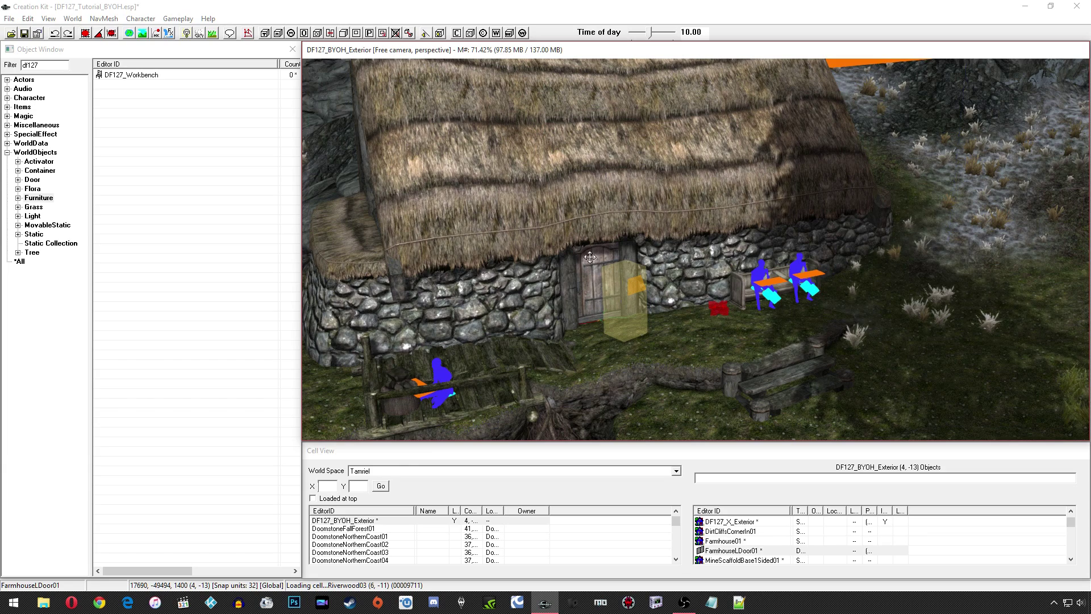
middle_click_drag(610, 241, 598, 235, "shift")
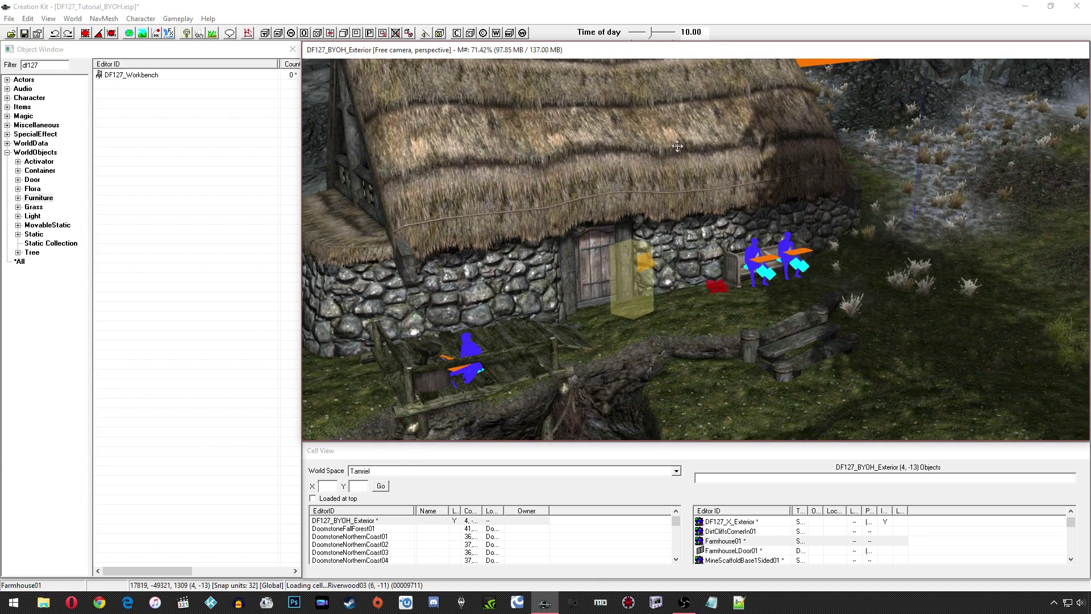
left_click(591, 239, "ctrl")
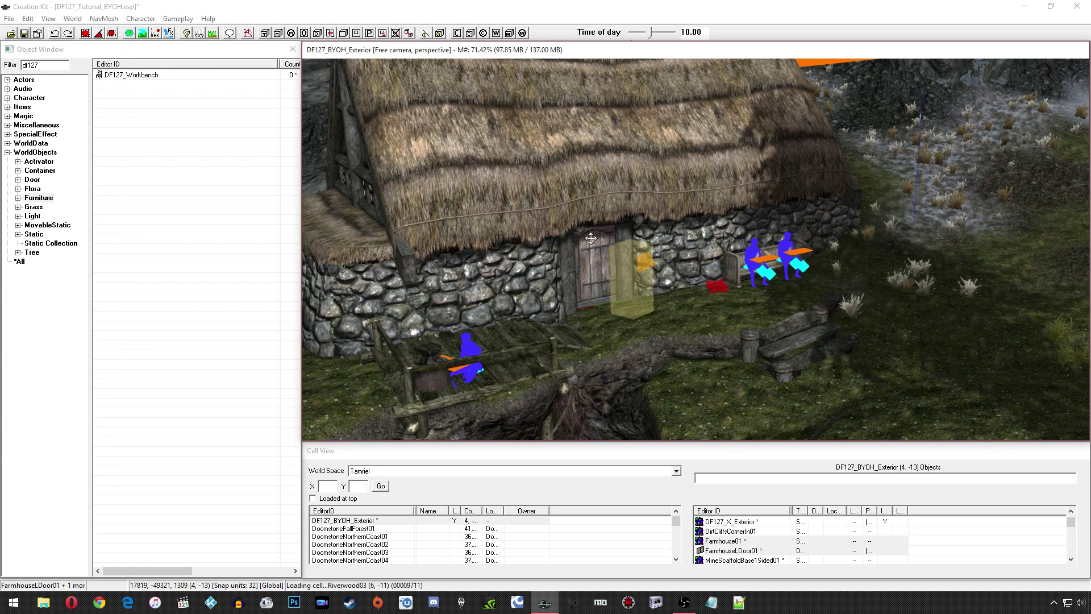
key("minus")
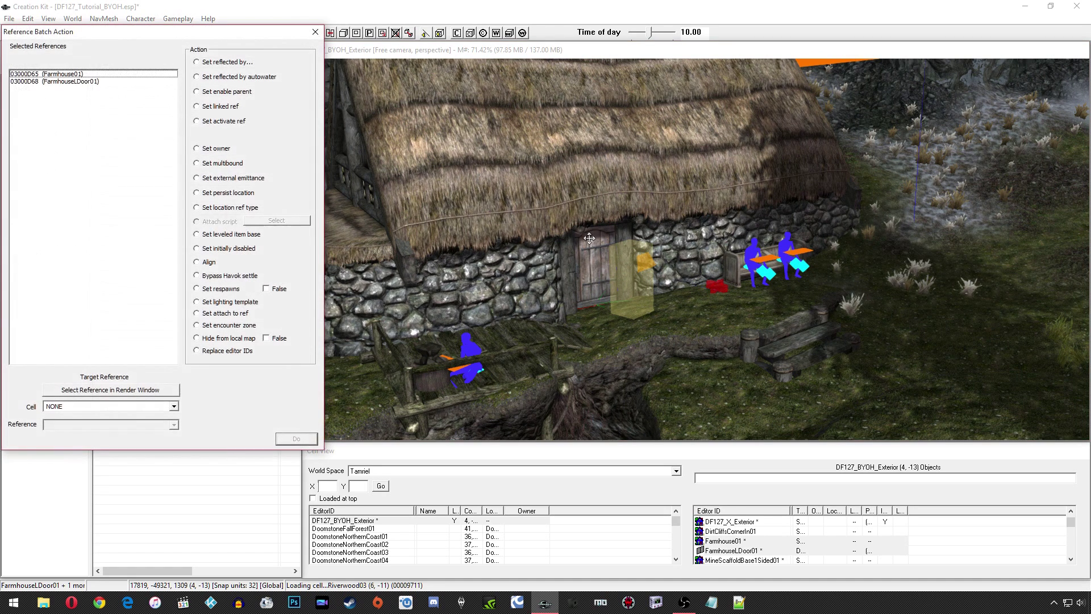
left_click(219, 92)
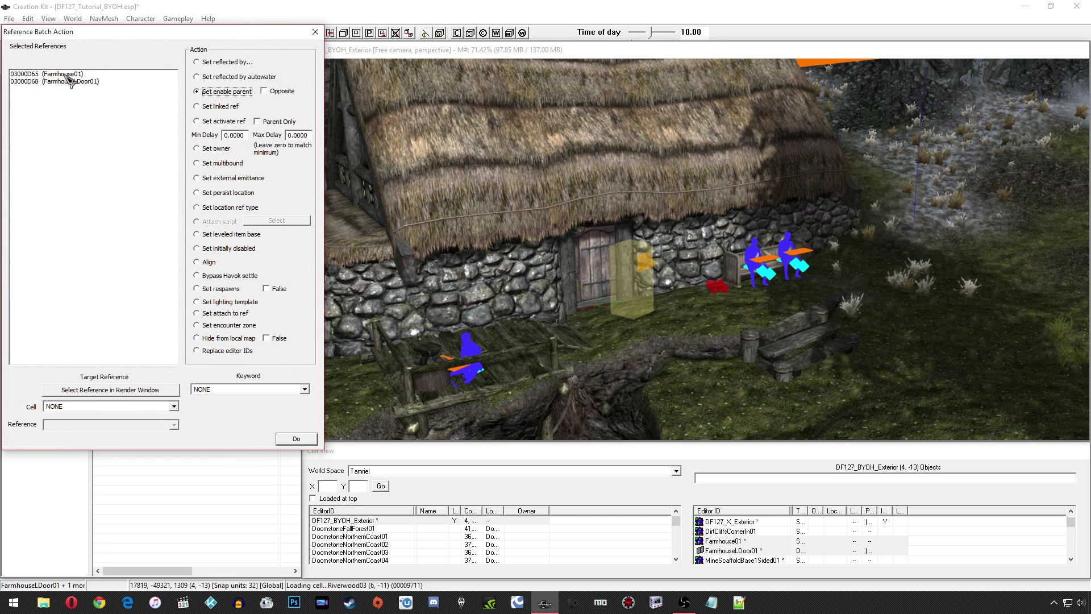
left_click(114, 391)
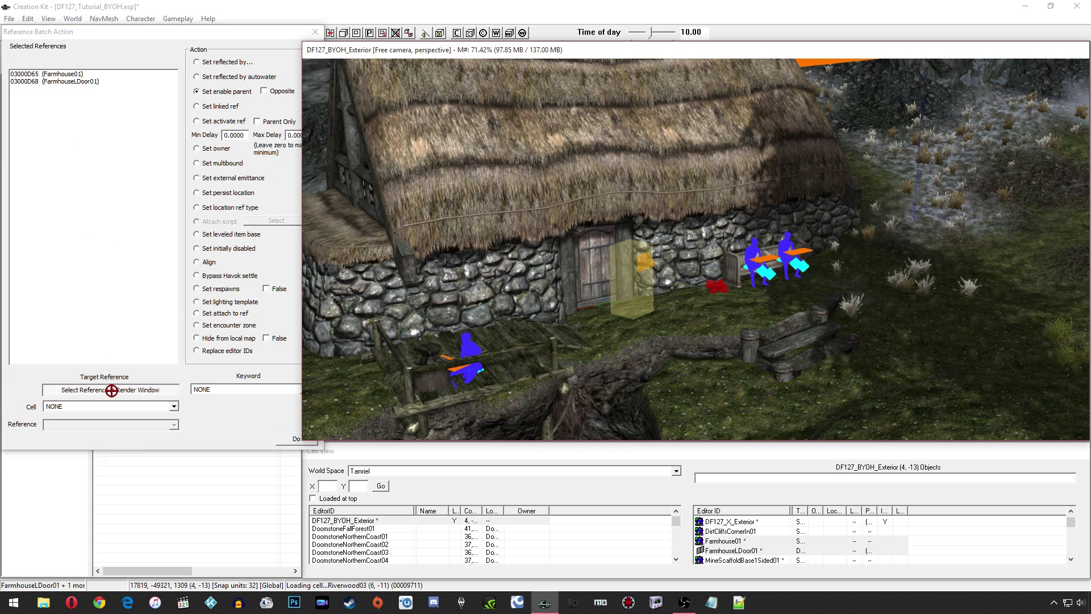
left_click(721, 283)
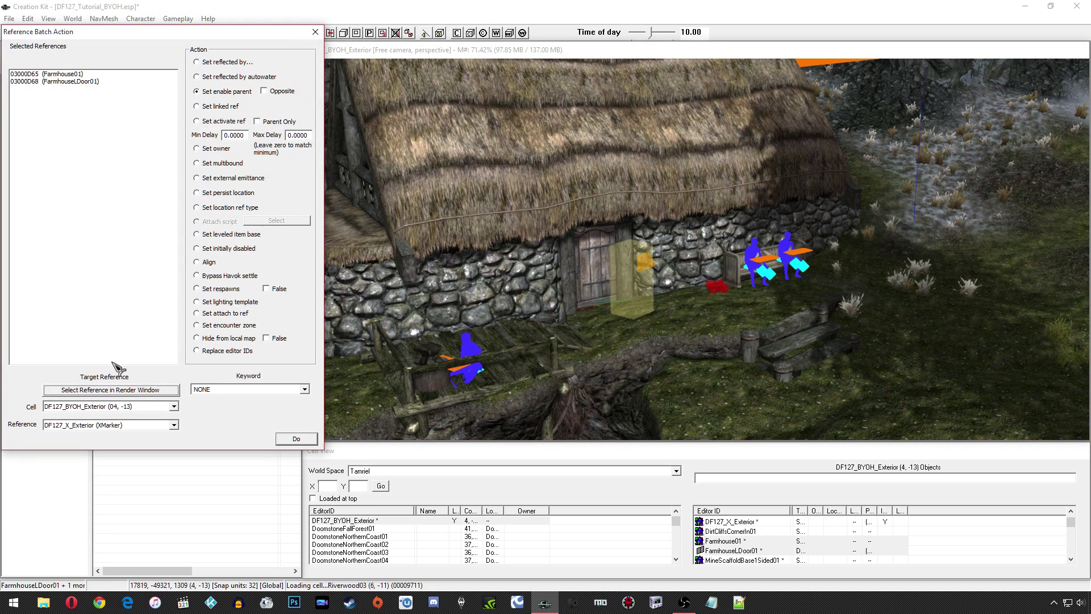
left_click(297, 439)
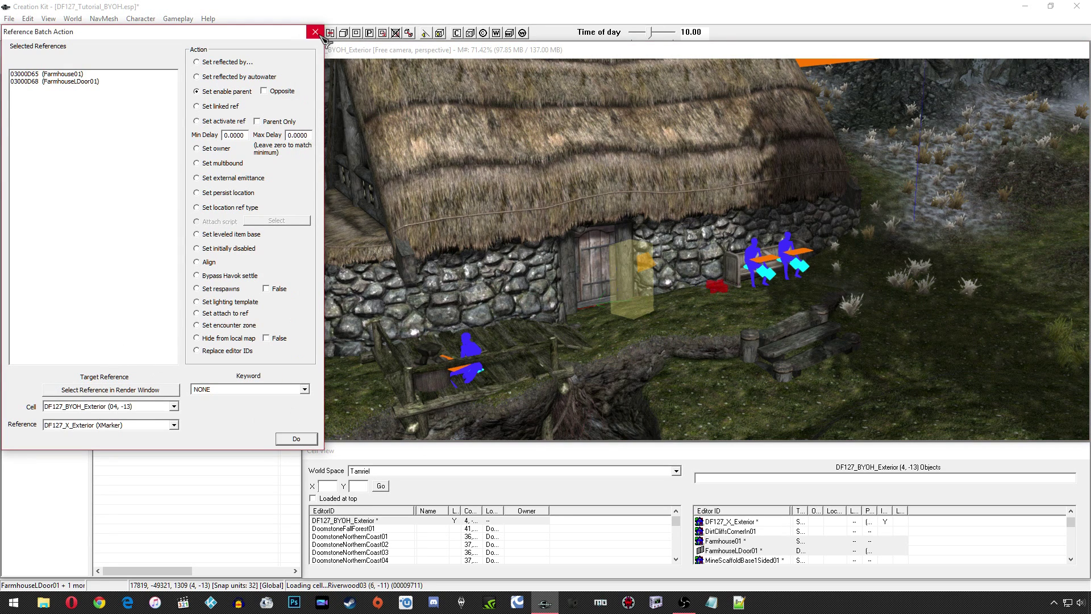
Check the exterior XMarker's reference editor ID and Initially Disabled setting, leaving its properties without changes
scroll(655, 284, "up", 6)
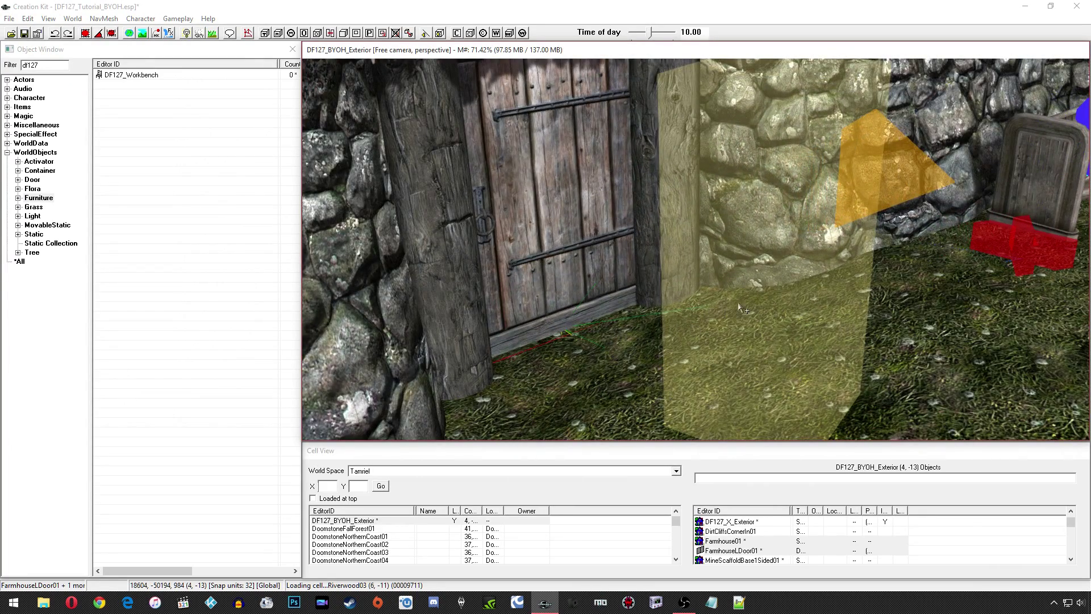
scroll(710, 298, "down", 8)
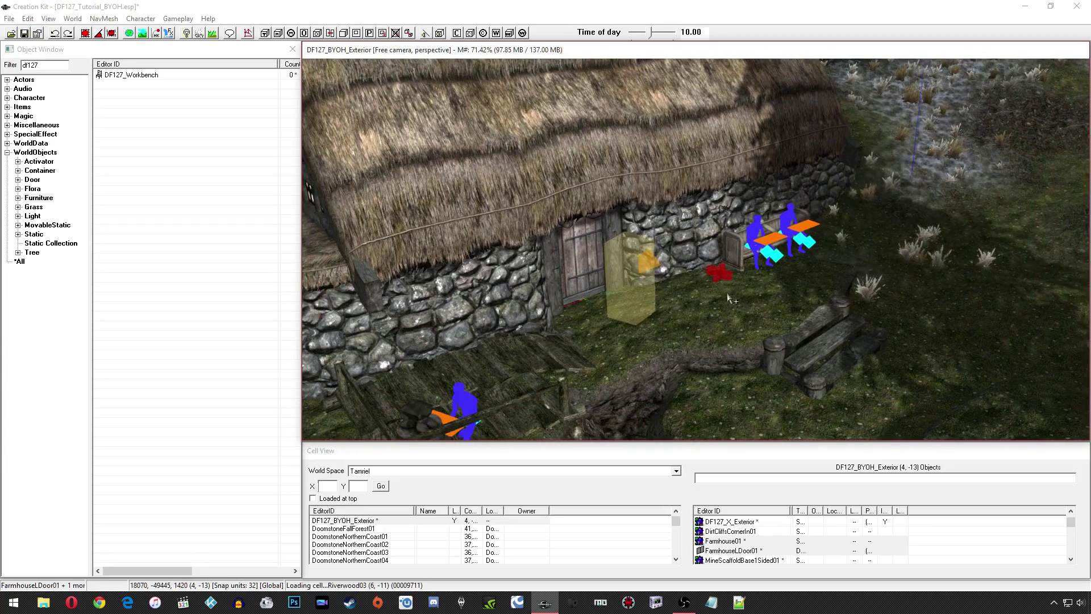
double_click(616, 289)
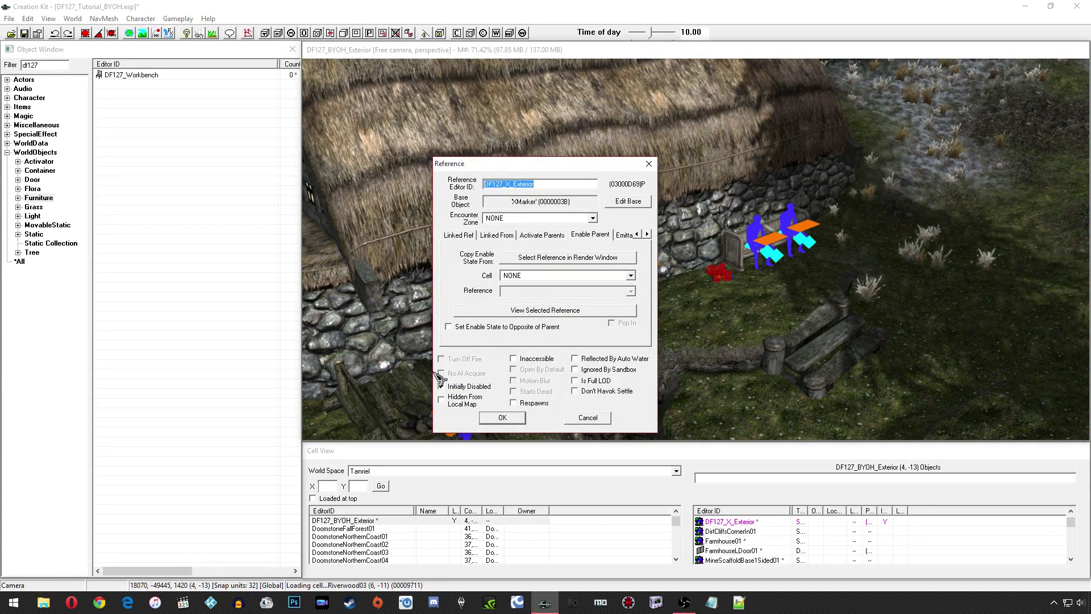
left_click_drag(555, 182, 491, 183)
left_click(514, 181)
double_click(515, 182)
left_click(586, 419)
middle_click_drag(635, 346, 623, 352)
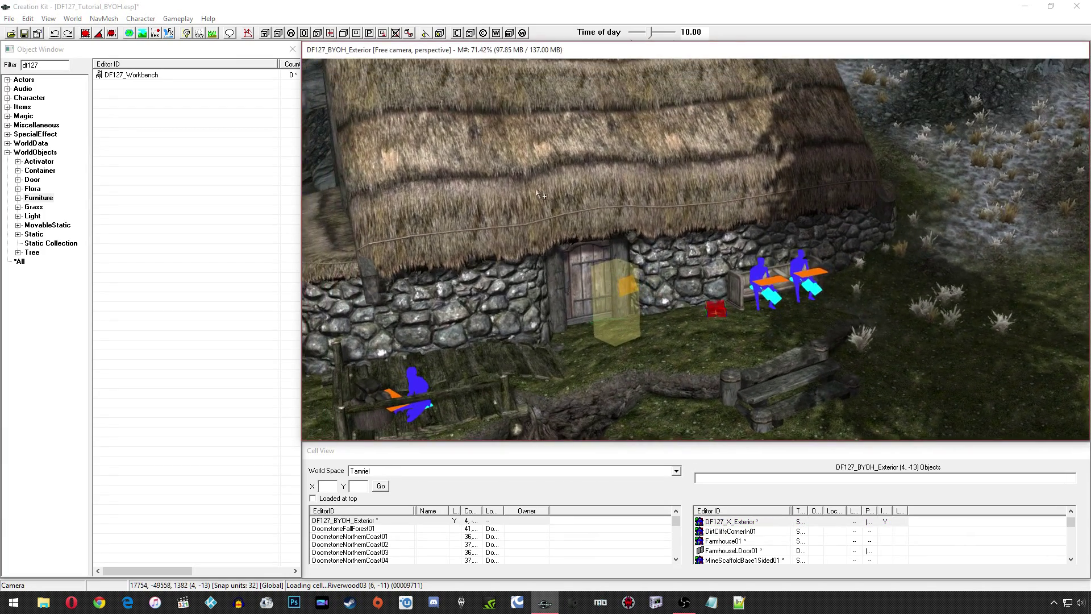
Temporarily hide the farmhouse and its door in the exterior cell view, and restore all hidden objects
left_click(536, 191)
key("1")
key("1")
left_click(580, 260)
key("1")
key("1")
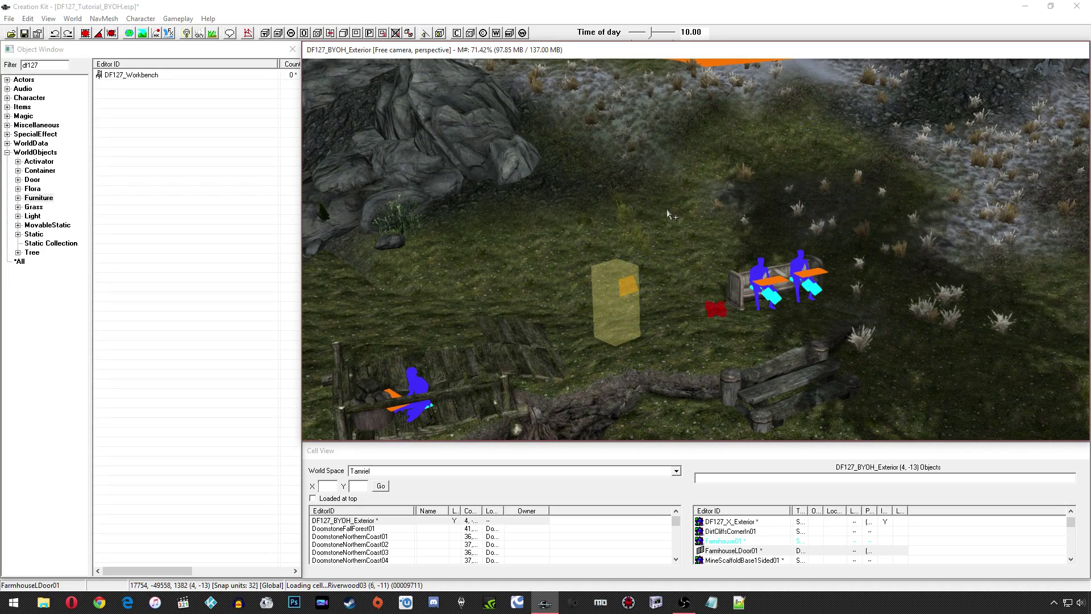
key("alt+1")
Hide the TreePineForest01 tree that blocks the view of the farmhouse in the exterior cell
mouse_move(666, 216)
middle_mouse_down()
mouse_move(628, 220)
mouse_move(635, 196)
mouse_move(651, 212)
middle_mouse_up()
left_click(632, 206)
key("1")
key("1")
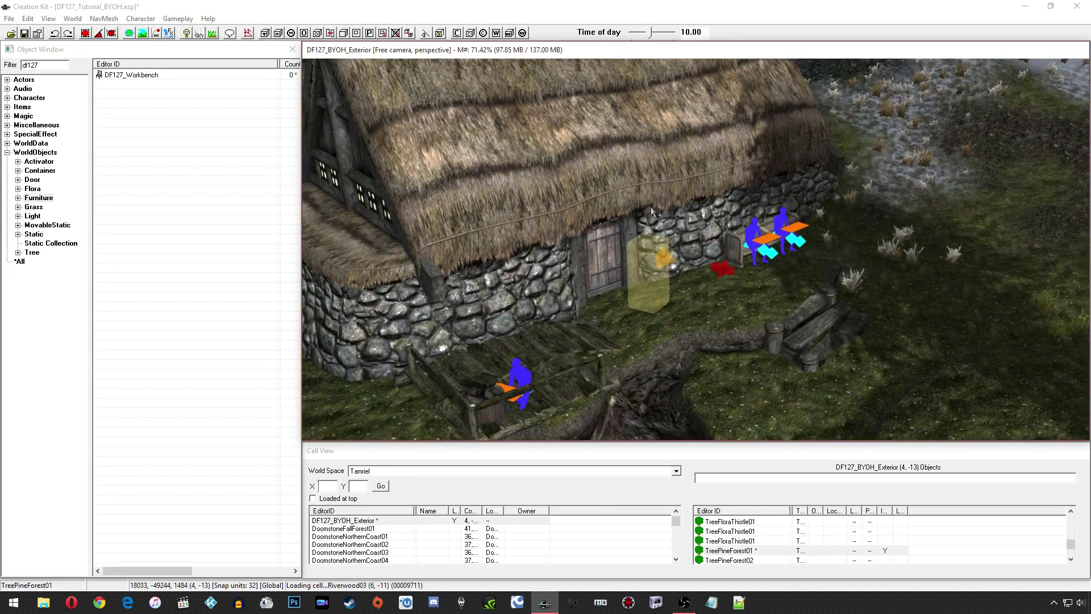
Go into the DF127_BYOH_Interior cell and check the NobleBedDouble01 reference's enable parent and Initially Disabled settings without changing them
double_click(654, 257)
left_click(594, 337)
middle_click_drag(601, 238, 595, 267)
scroll(637, 268, "down", 5)
left_click(694, 241)
scroll(723, 260, "up", 3)
left_click(714, 250)
double_click(598, 280)
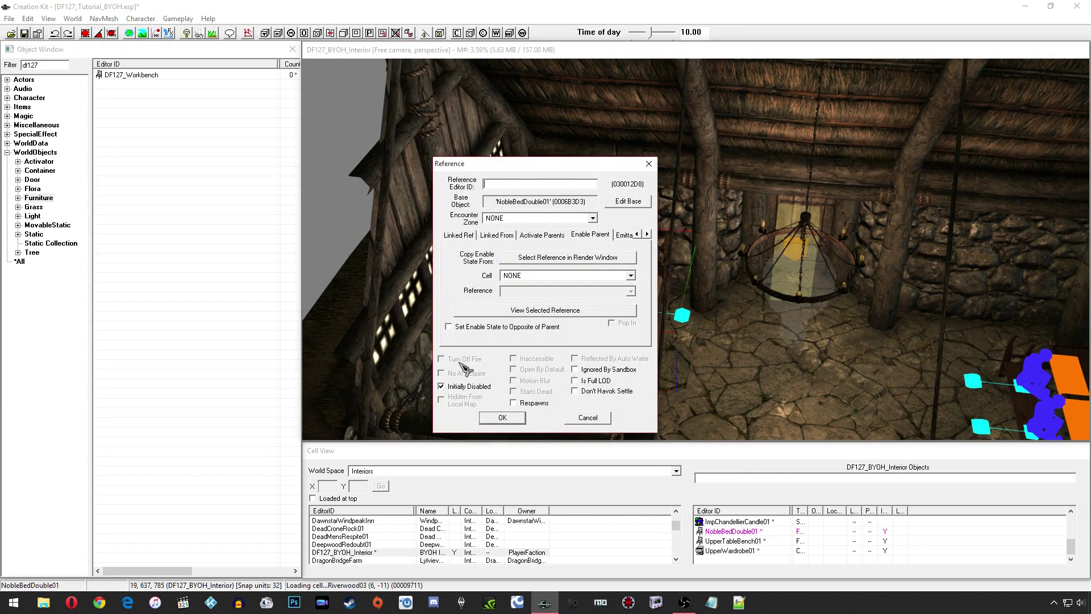
left_click(587, 417)
Create a new MiscItem with the ID DF127_Craft_NobleBed, the name Noble Bed (3) and a value of 250
left_click(7, 107)
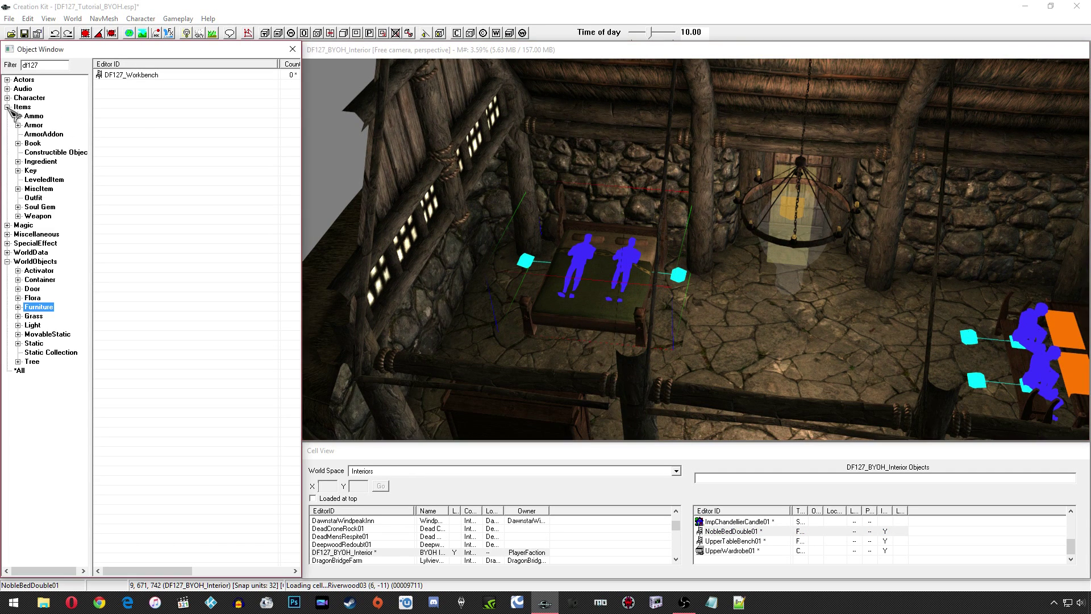
left_click(39, 189)
right_click(198, 164)
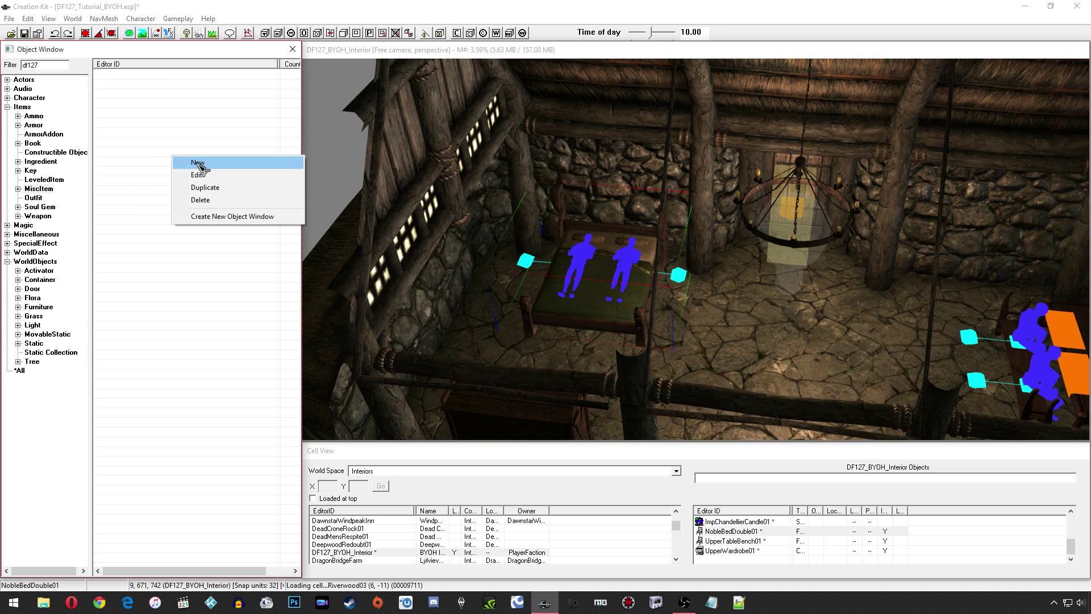
left_click(198, 164)
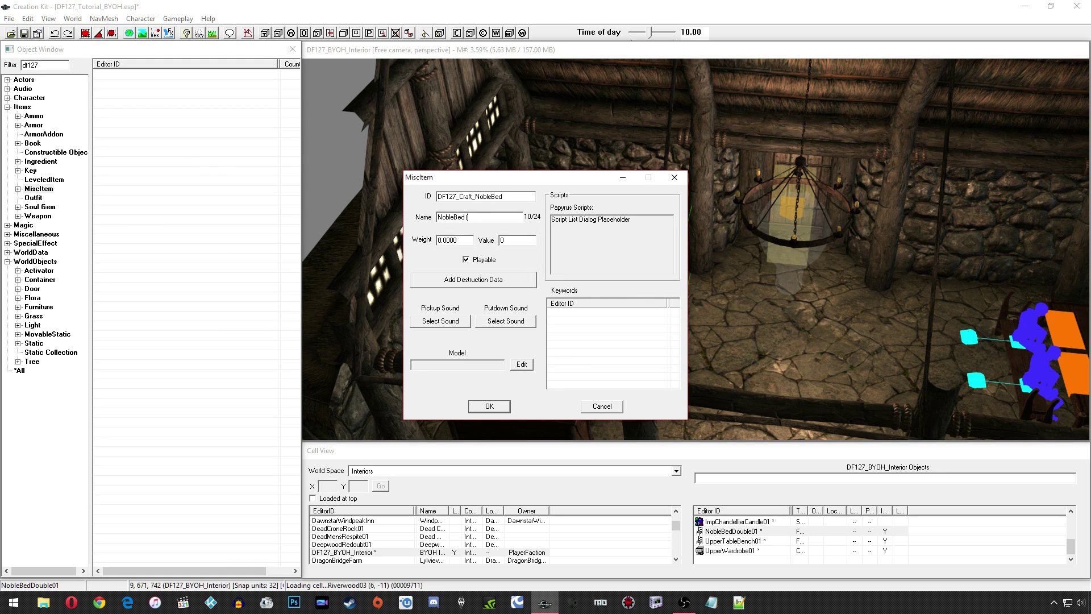
left_click(453, 217)
left_click(481, 219)
left_click(514, 241)
right_click(579, 328)
left_click(593, 332)
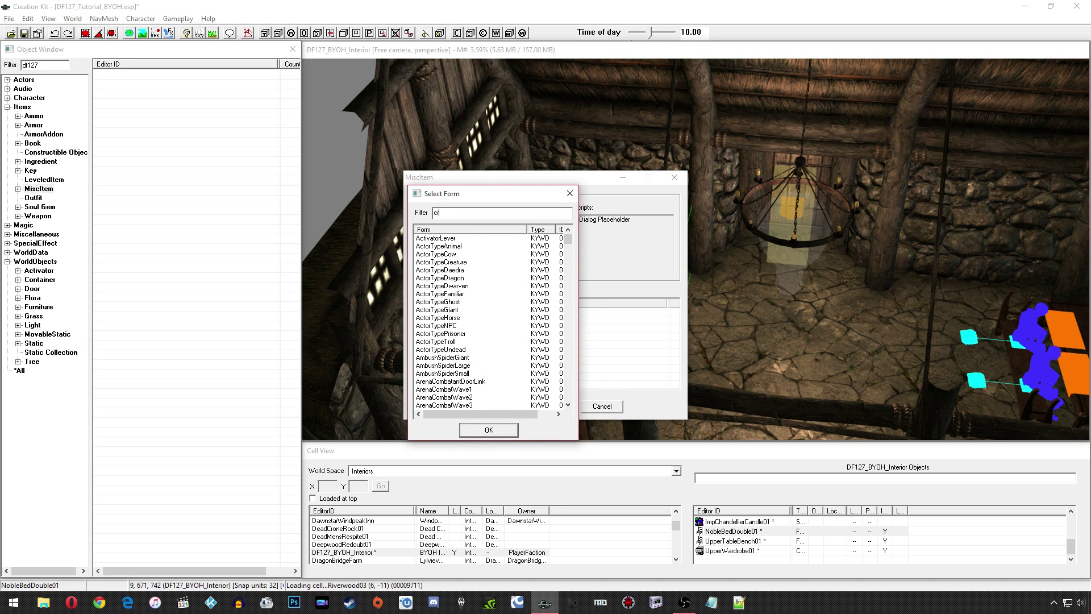
left_click(449, 293)
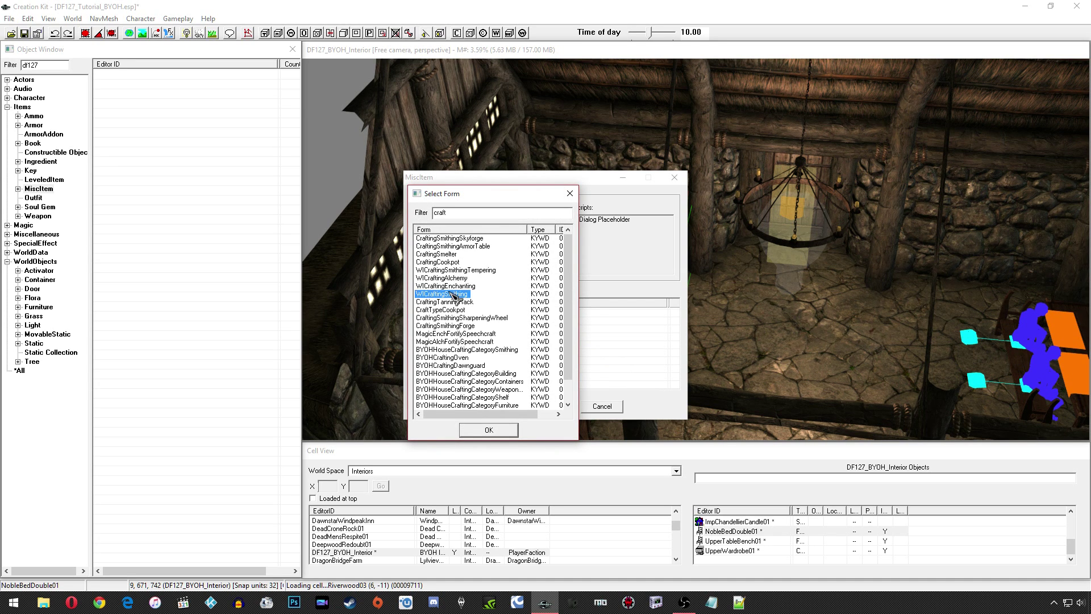
key("End")
left_click(488, 430)
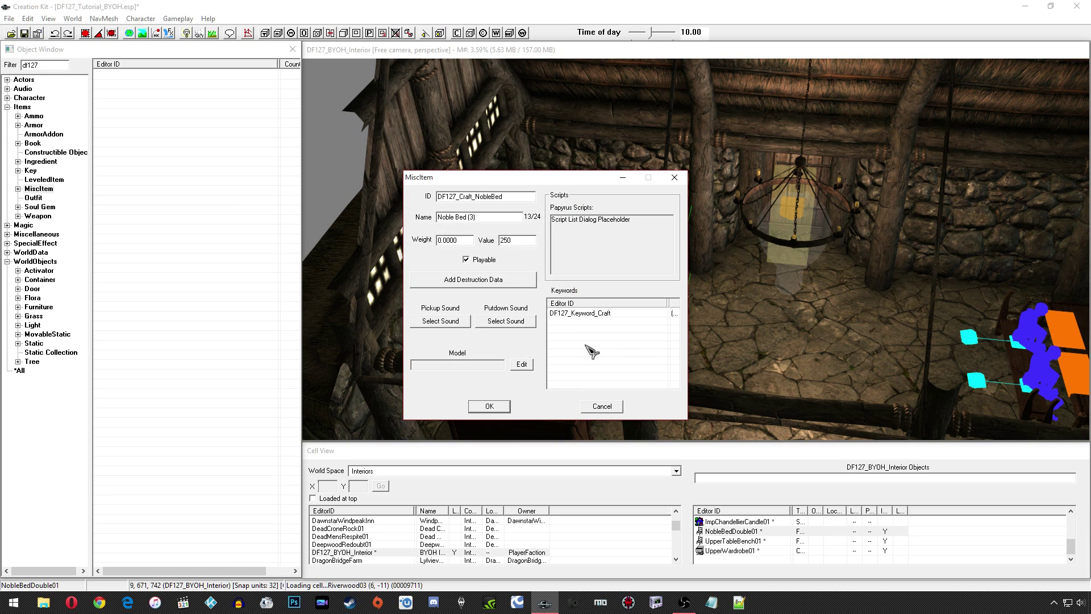
left_click(568, 313)
key("Delete")
Filter the keywords by "cate", add BYOHHouseCraftingCategoryFurniture to the Noble Bed item and save it
right_click(593, 316)
left_click(622, 338)
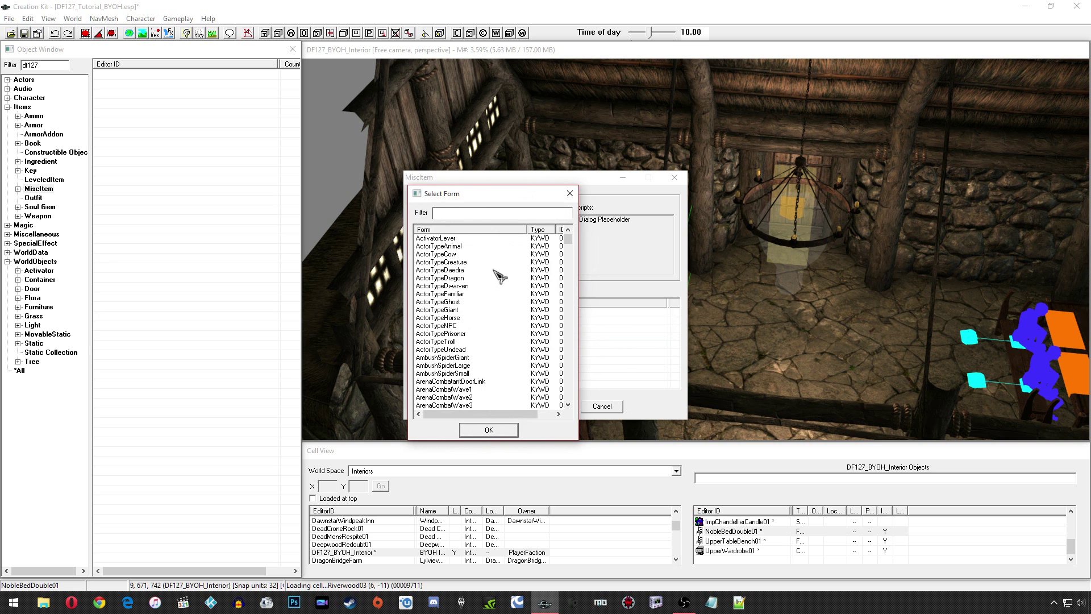
type("cate")
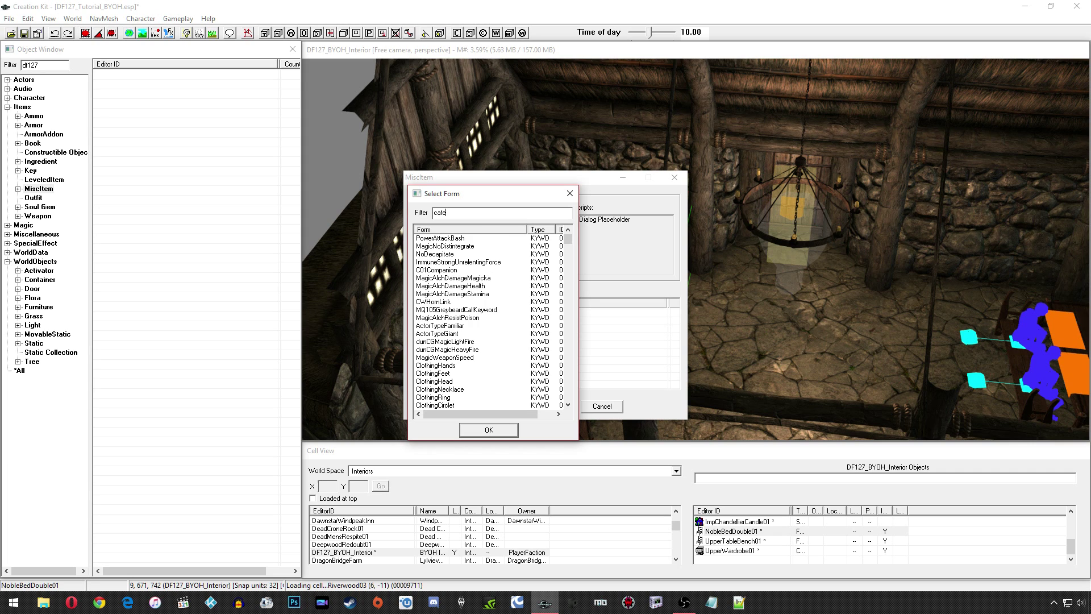
left_click(492, 277)
left_click(495, 246)
left_click(495, 238)
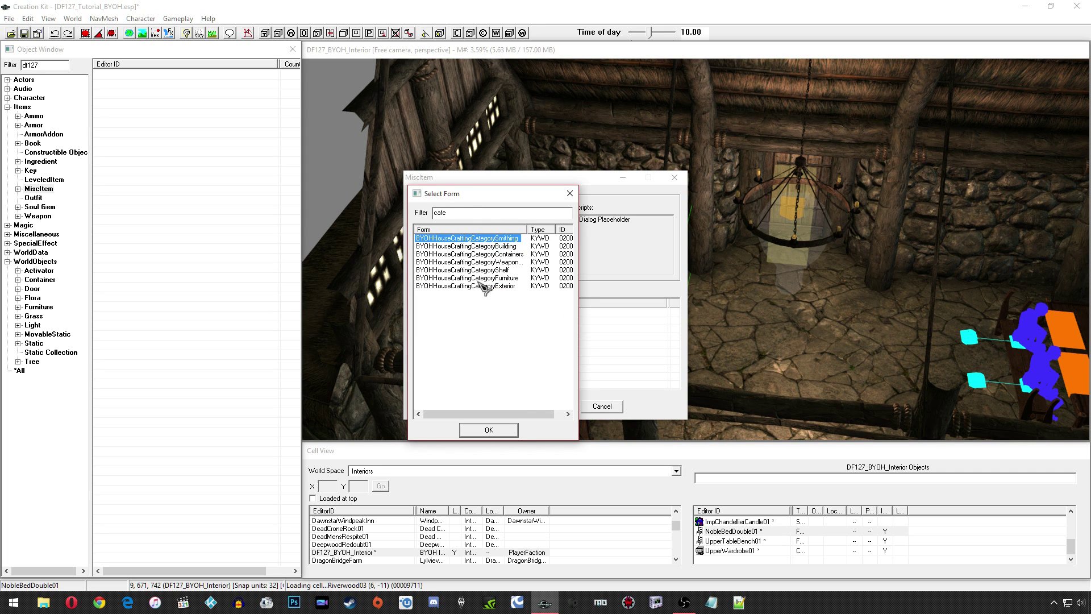
left_click(494, 285)
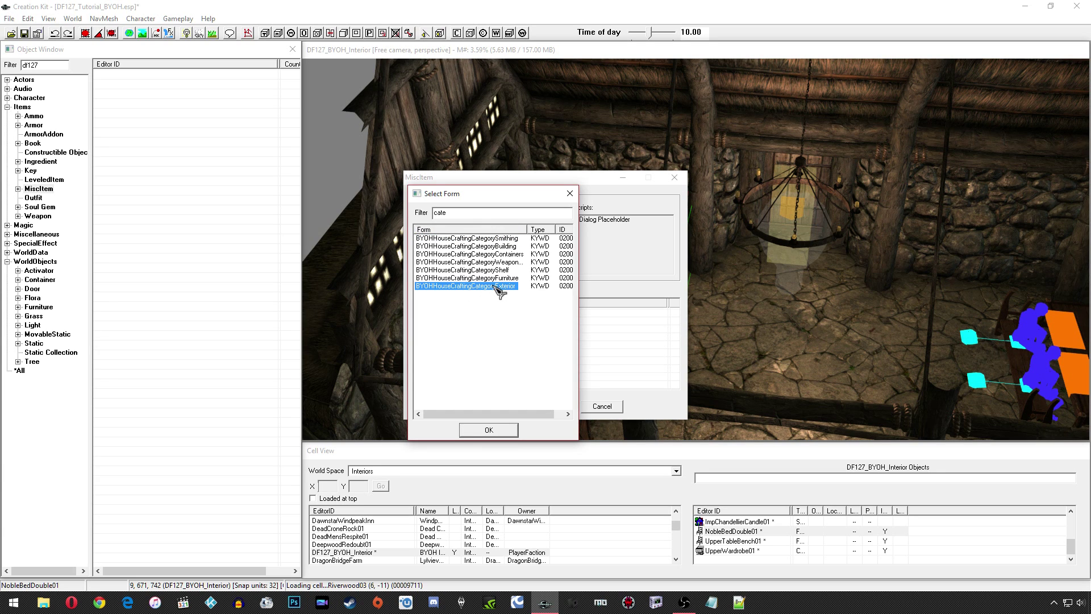
left_click(492, 279)
left_click(493, 270)
left_click(495, 262)
left_click(496, 254)
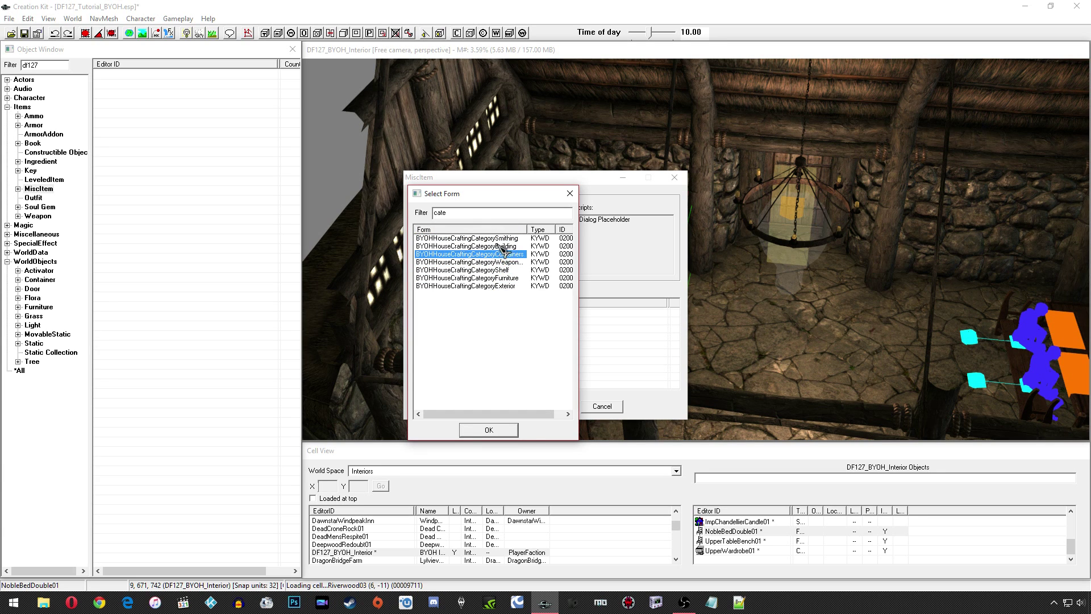
left_click(498, 246)
left_click(499, 238)
left_click(494, 278)
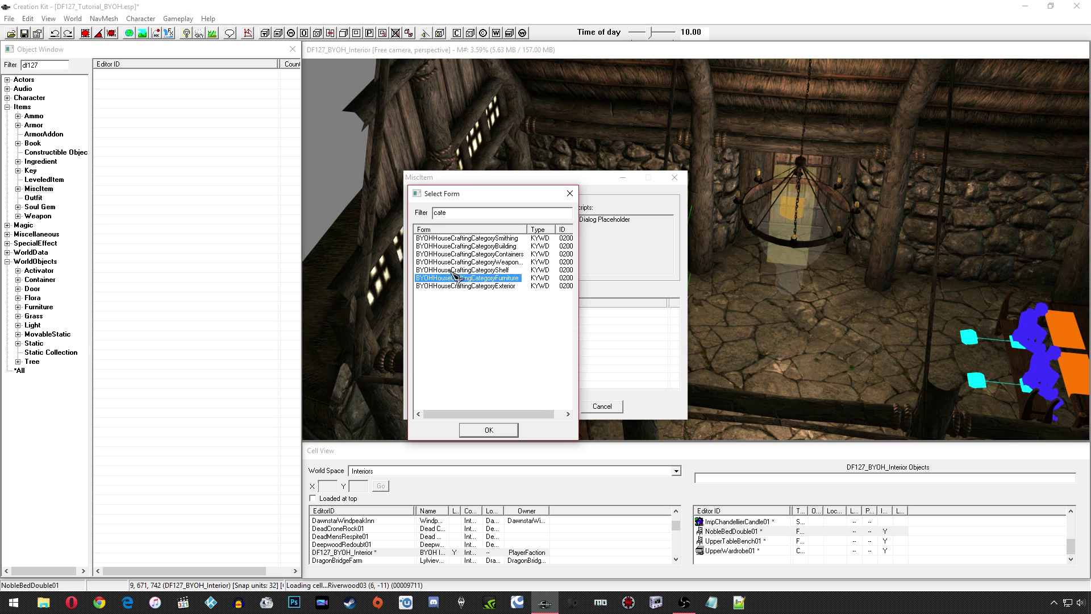
left_click(488, 429)
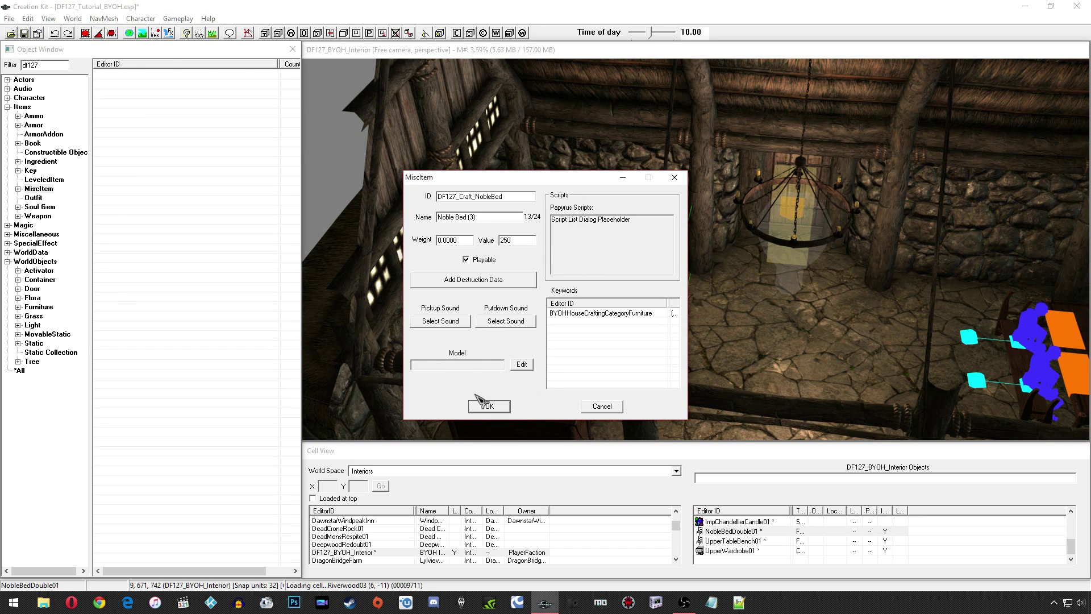
left_click(489, 405)
Reopen the DF127_Craft_NobleBed item and add DF127_Script_Craft to its scripts
double_click(145, 74)
left_click_drag(484, 180, 323, 176)
left_click(412, 230)
left_click(487, 222)
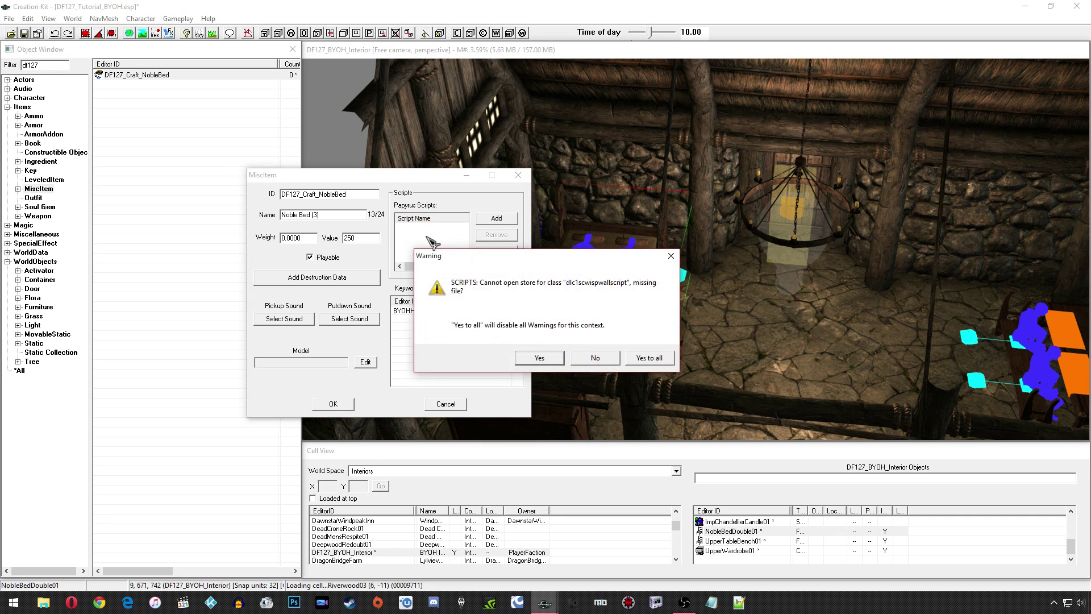
left_click(649, 358)
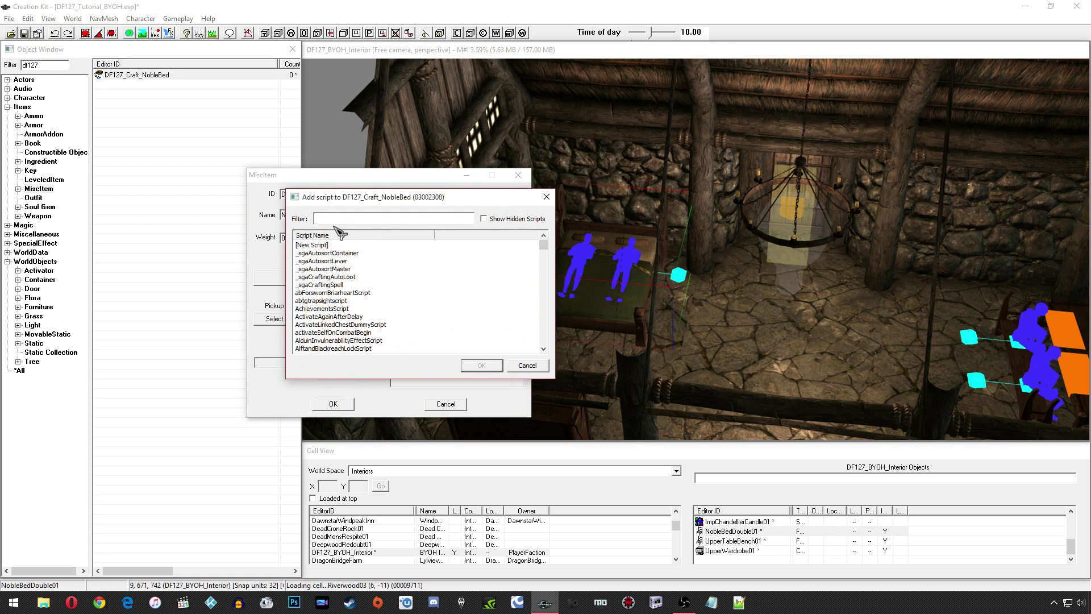
type("df127")
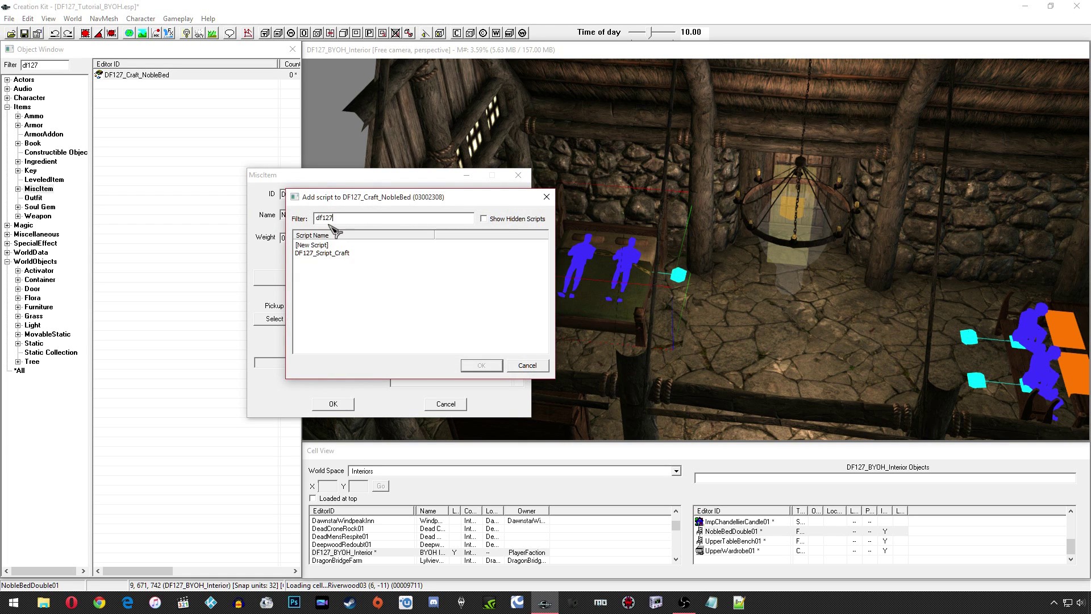
left_click(328, 254)
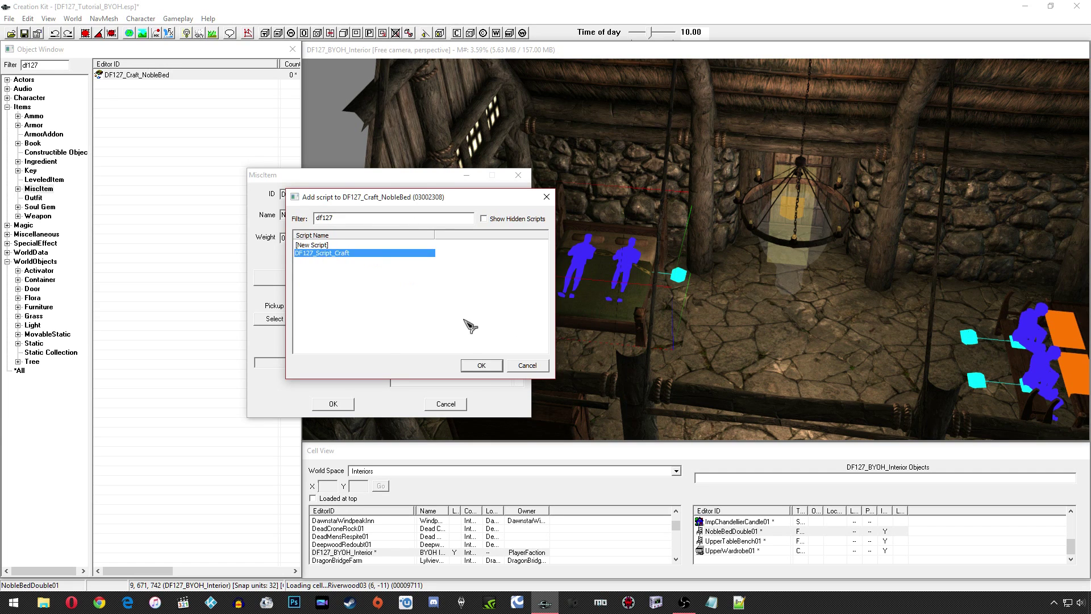
left_click(480, 367)
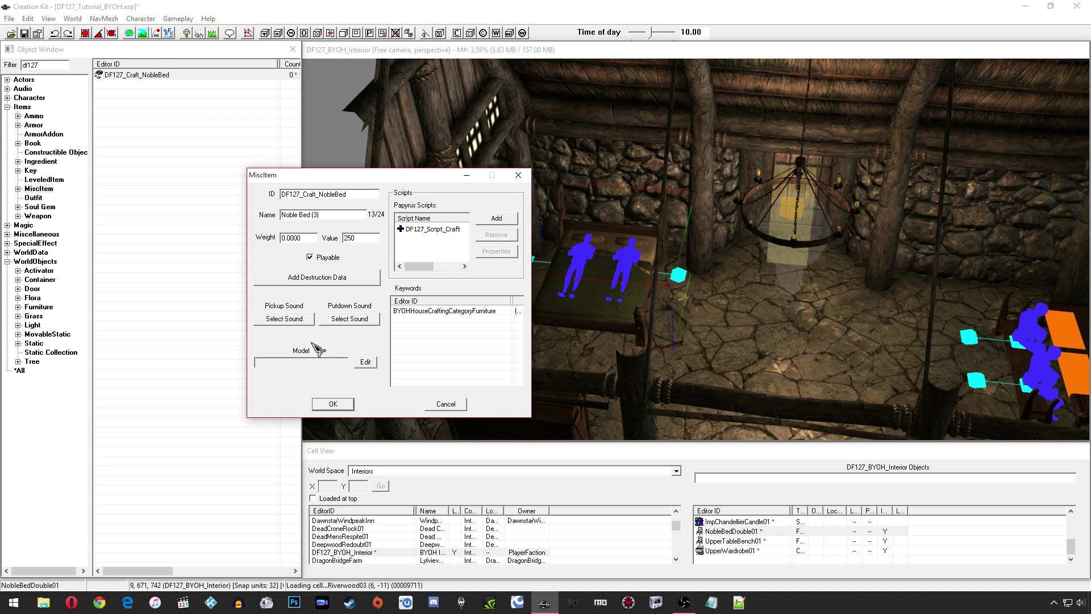
Filter the misc items by "bed" and preview the models of the BYOH interior bed and chest parts
left_click(40, 66)
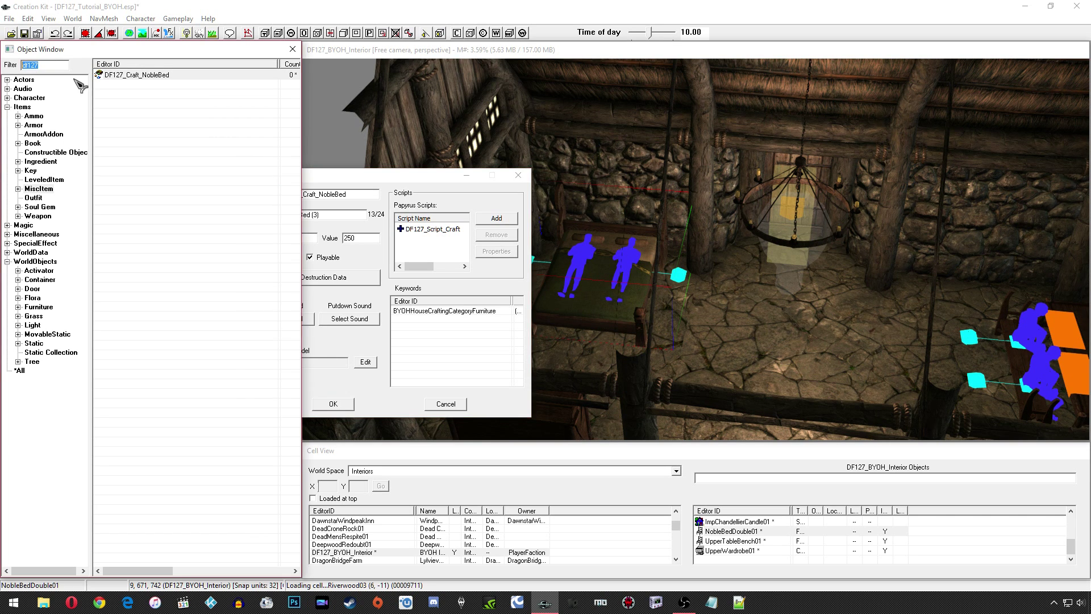
type("bed")
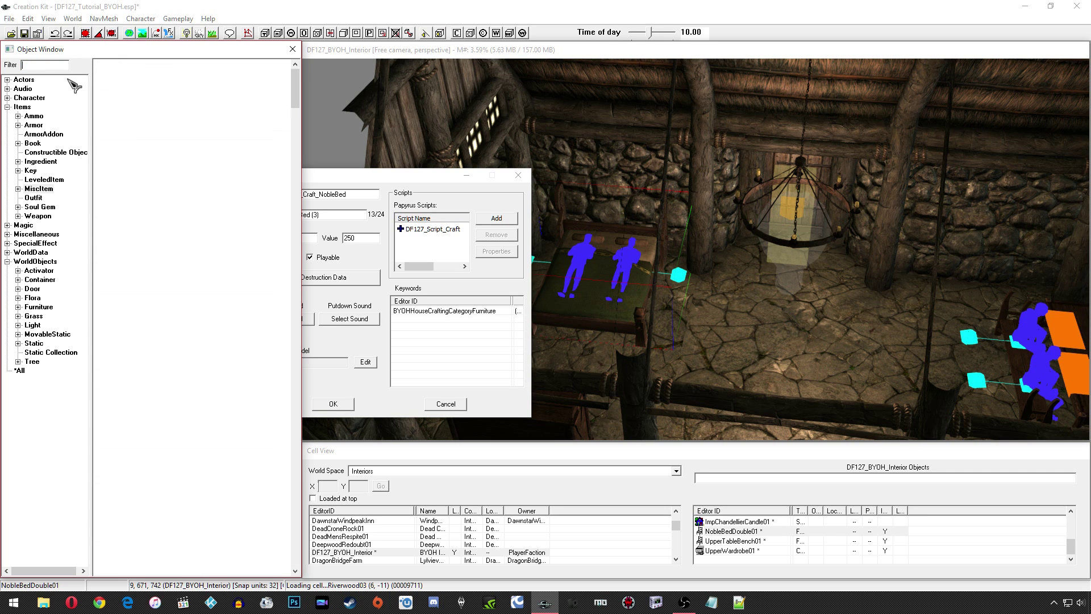
right_click(166, 104)
left_click(196, 161)
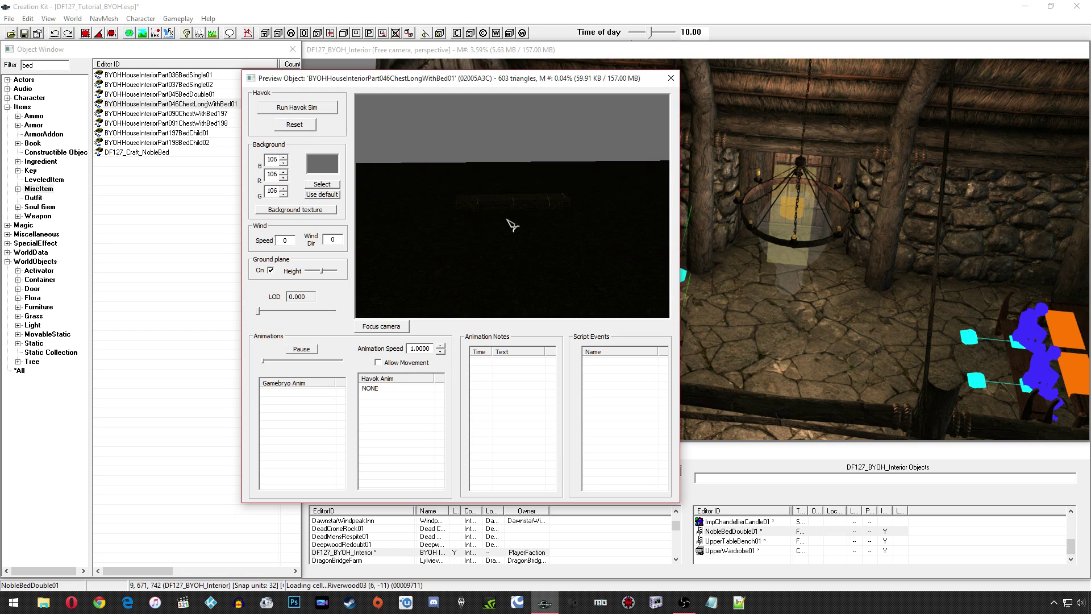
left_click_drag(500, 222, 479, 197)
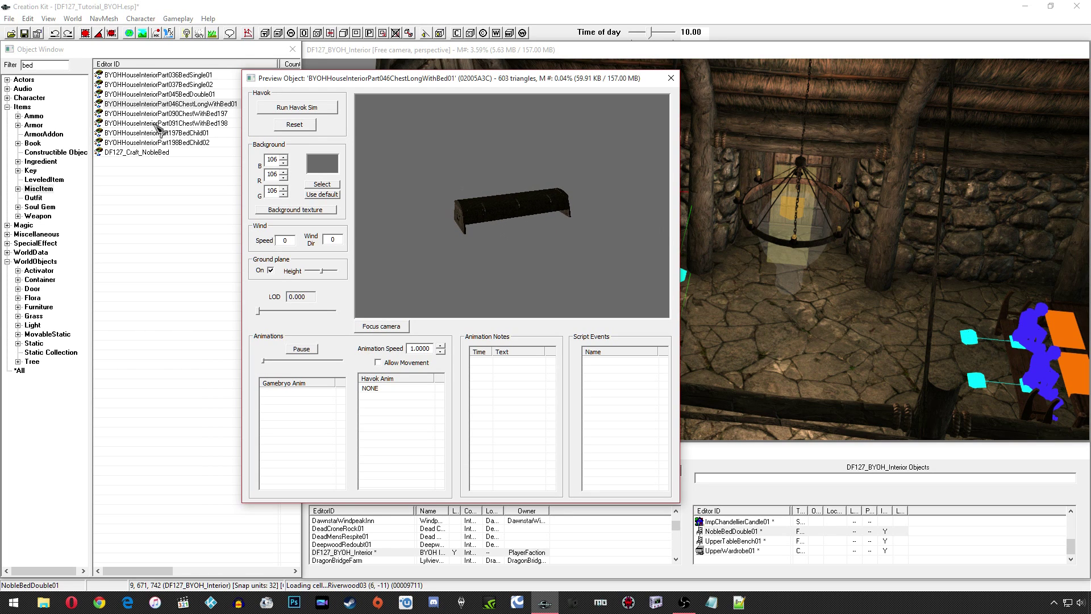
left_click(181, 123)
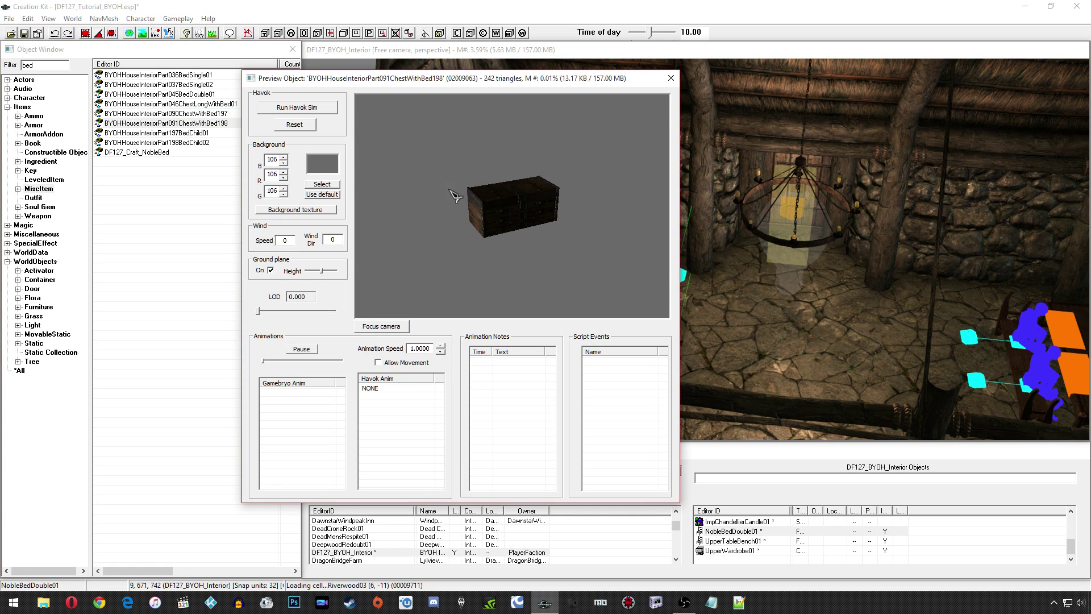
left_click(172, 133)
left_click(172, 142)
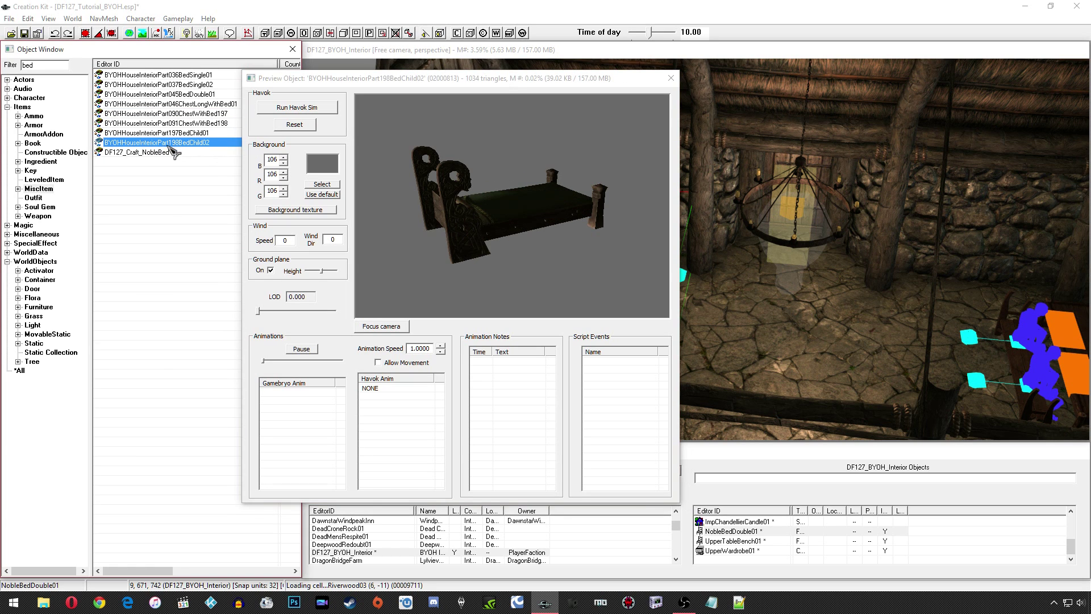
left_click(182, 113)
left_click(179, 85)
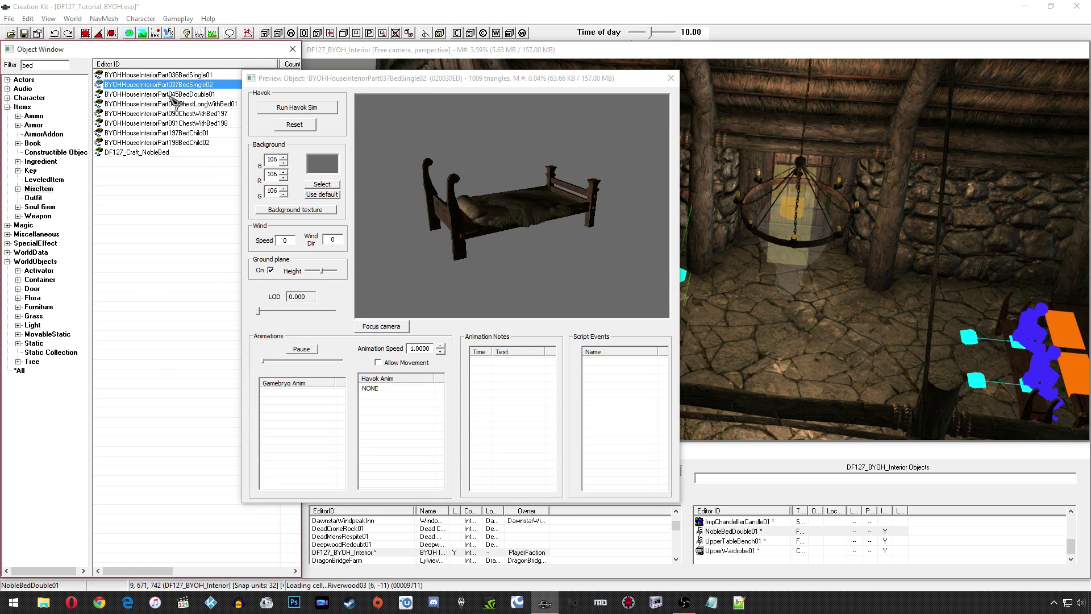
Preview BYOHHouseInteriorPart045BedDouble01 from several angles and close the preview
left_click(175, 94)
left_click(438, 169)
left_click_drag(439, 169, 472, 216)
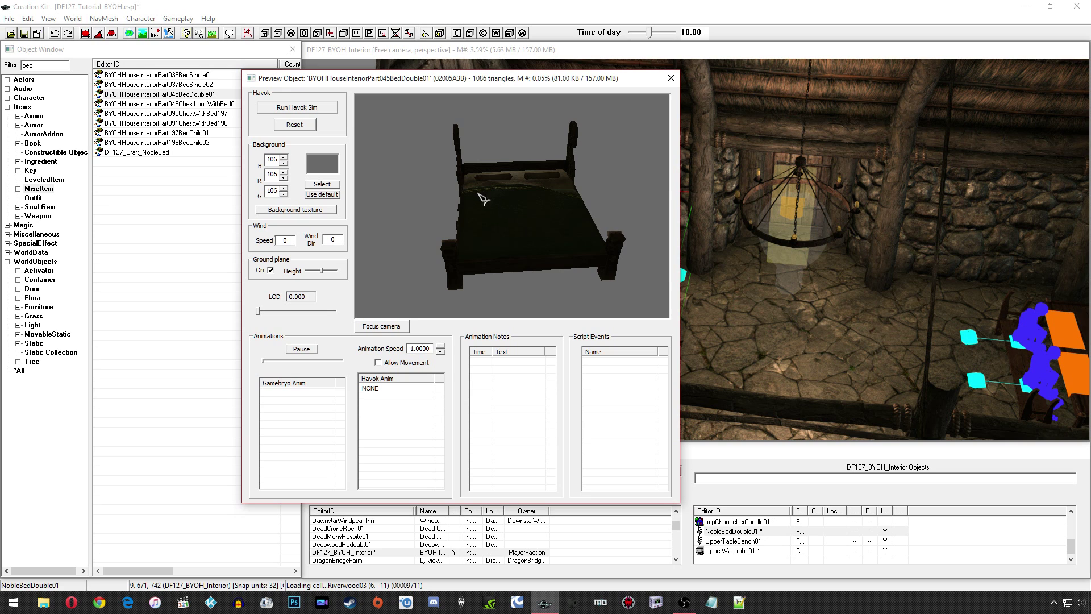
left_click_drag(472, 203, 542, 179)
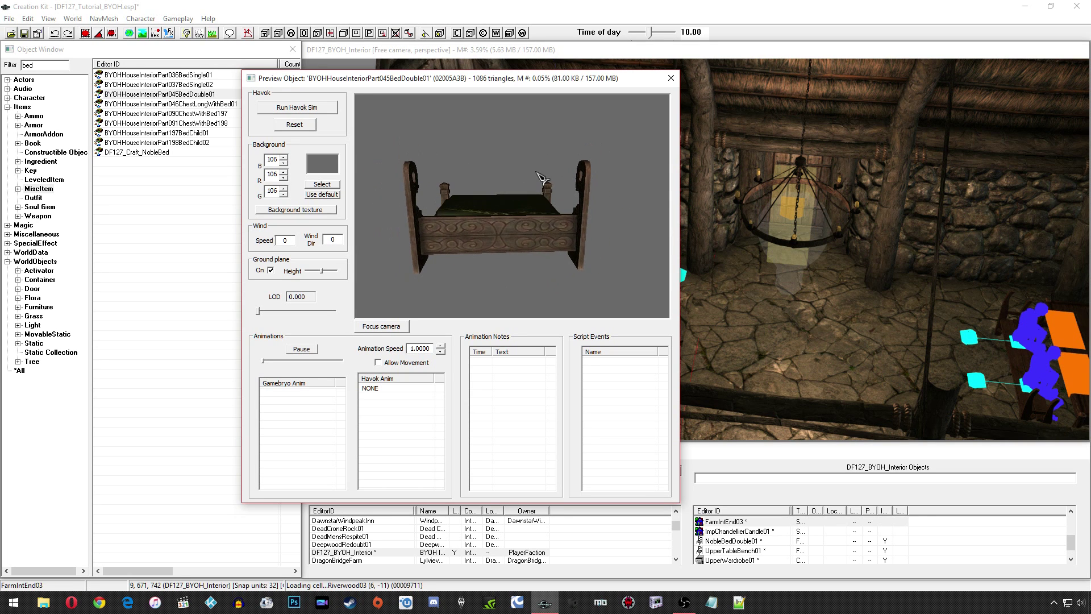
left_click_drag(487, 171, 511, 205)
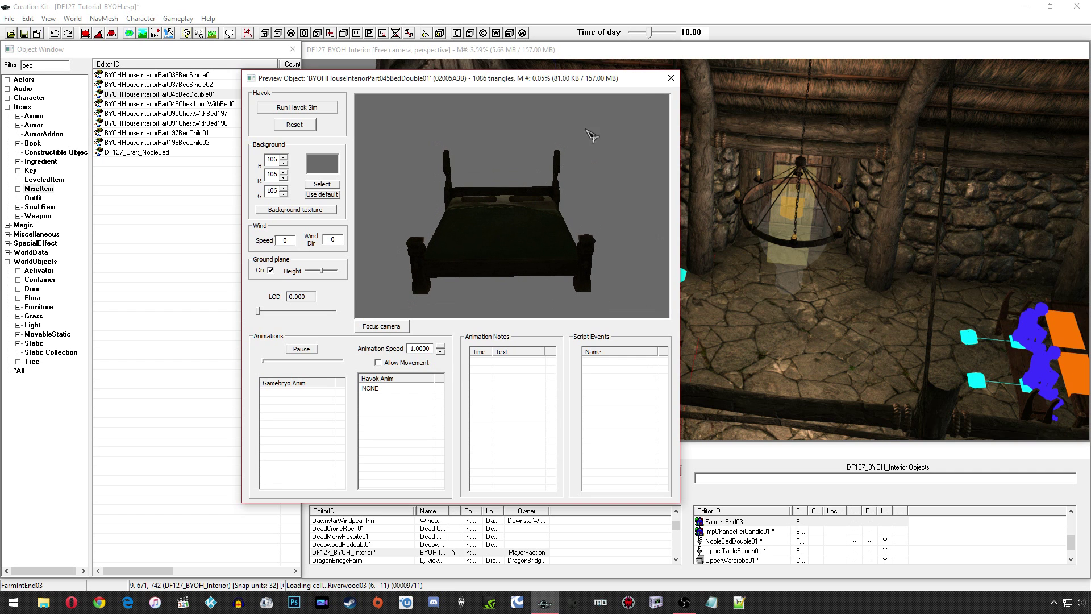
left_click(671, 78)
Open BYOHHouseInteriorPart045BedDouble01 to inspect its model file path and close it without changes
right_click(165, 94)
left_click(216, 112)
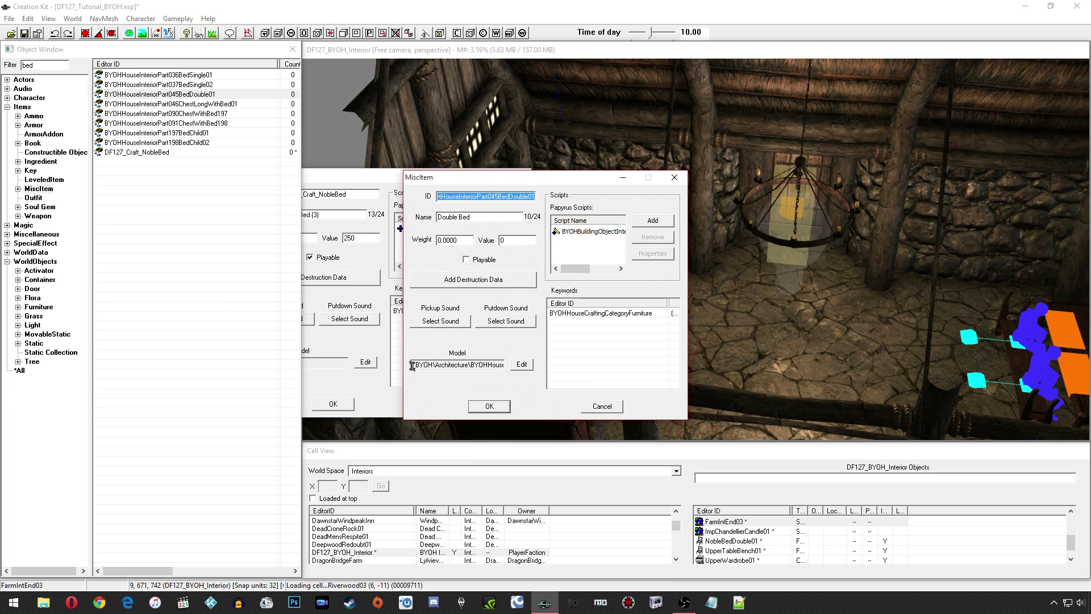
left_click_drag(413, 366, 565, 370)
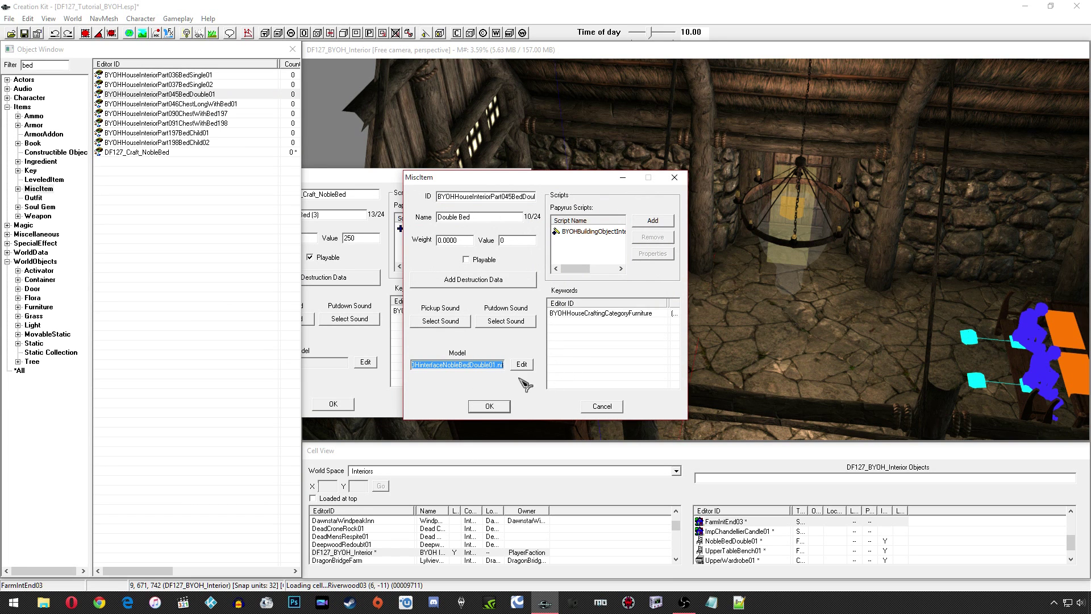
left_click(602, 406)
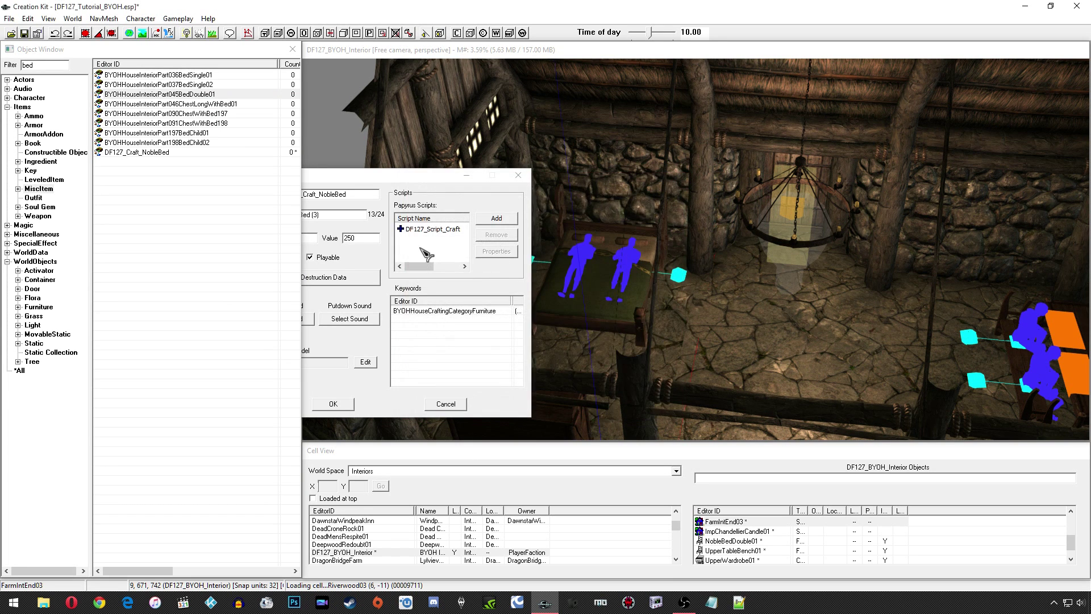
Assign the model file path copied from BYOHHouseInteriorPart045BedDouble01 to DF127_Craft_NobleBed and check it in the preview
left_click(366, 361)
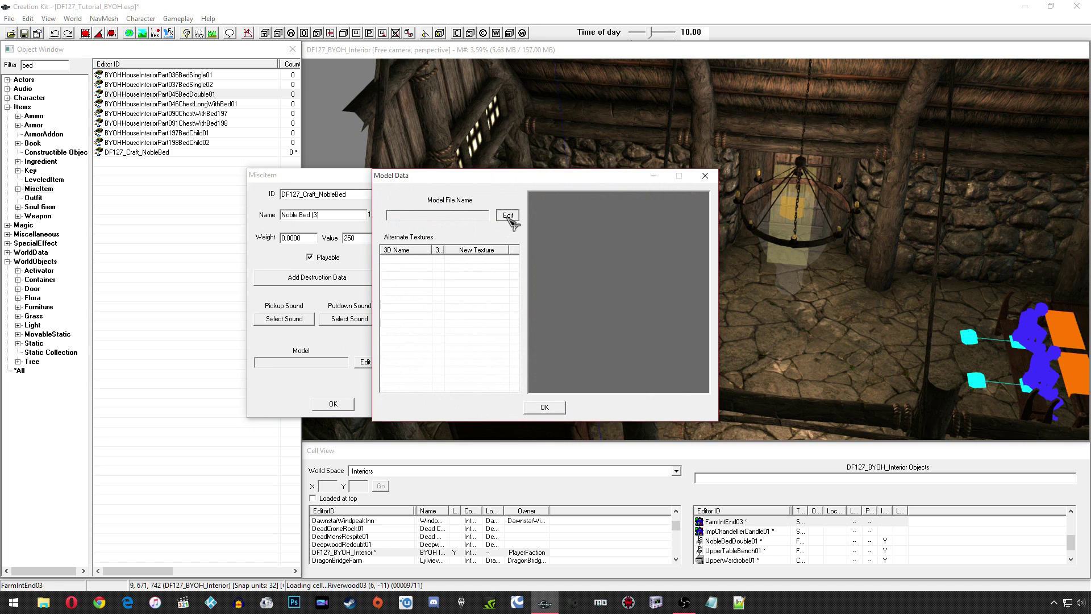
left_click(509, 219)
left_click(479, 212)
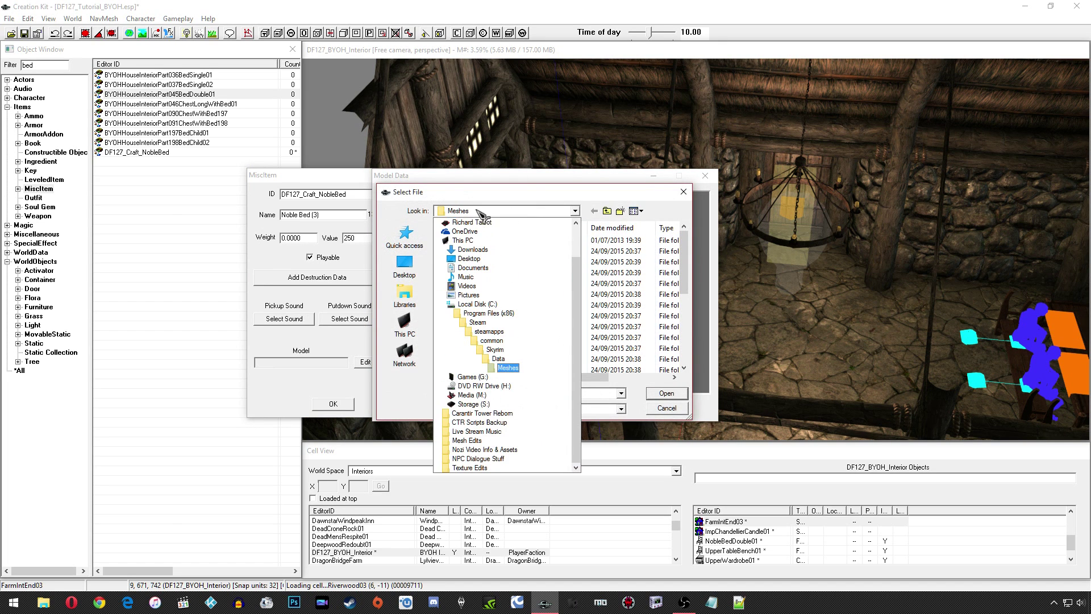
left_click(503, 211)
left_click(503, 393)
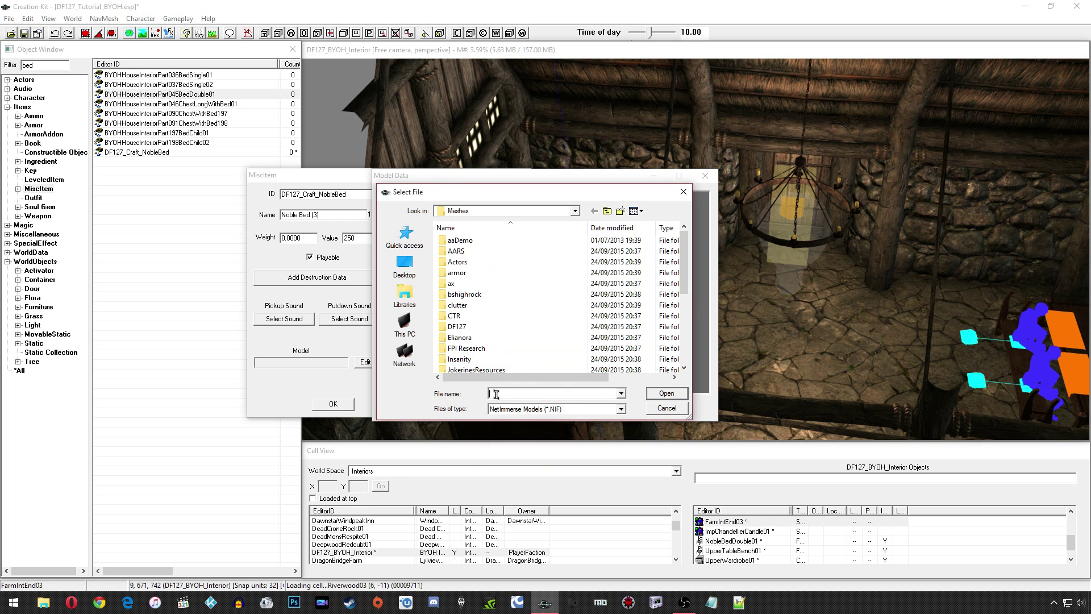
key("ctrl+v")
left_click(661, 398)
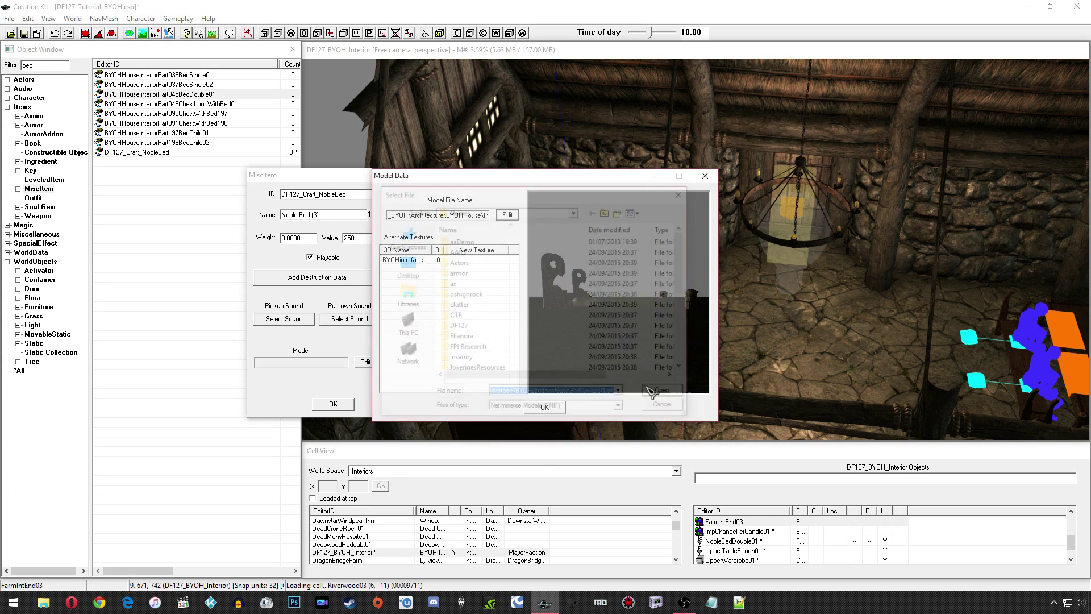
left_click_drag(544, 332, 629, 280)
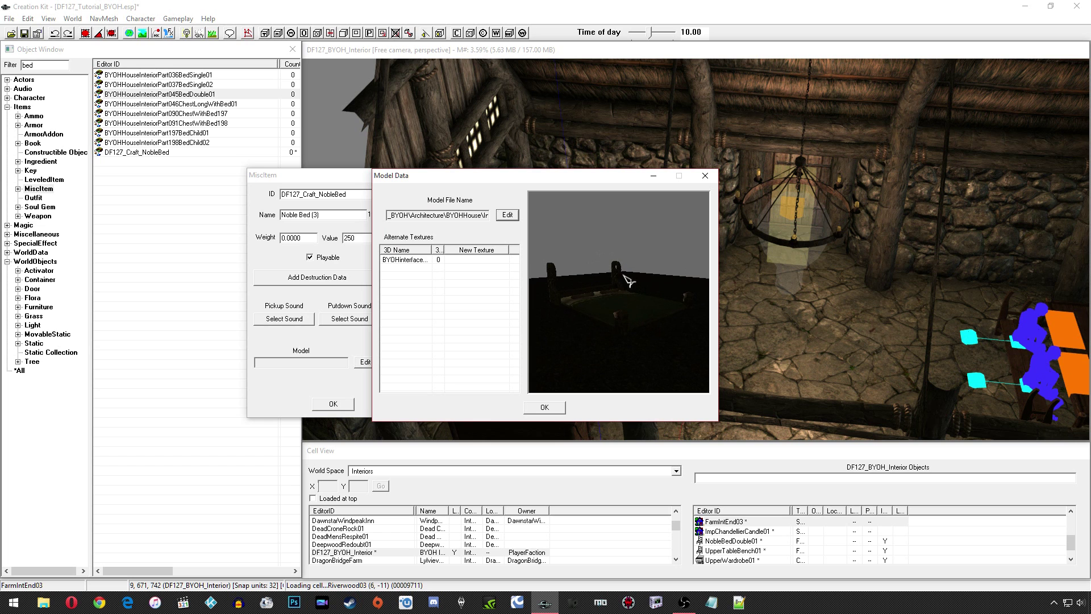
left_click(545, 407)
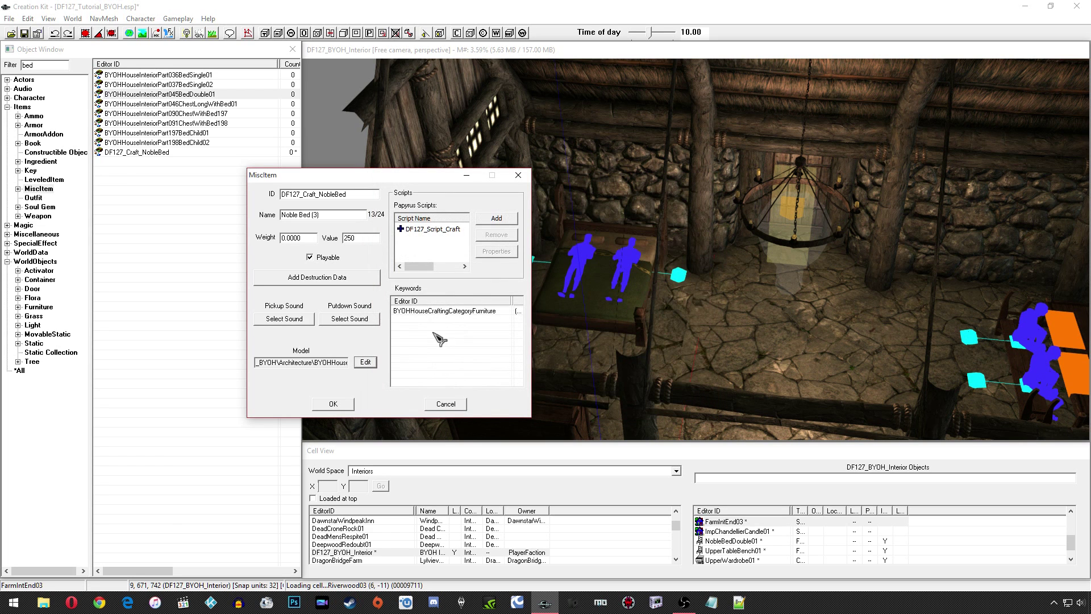
Open the source of DF127_Script_Craft and examine the EnableRef_01 to EnableRef_08 object reference properties
right_click(433, 230)
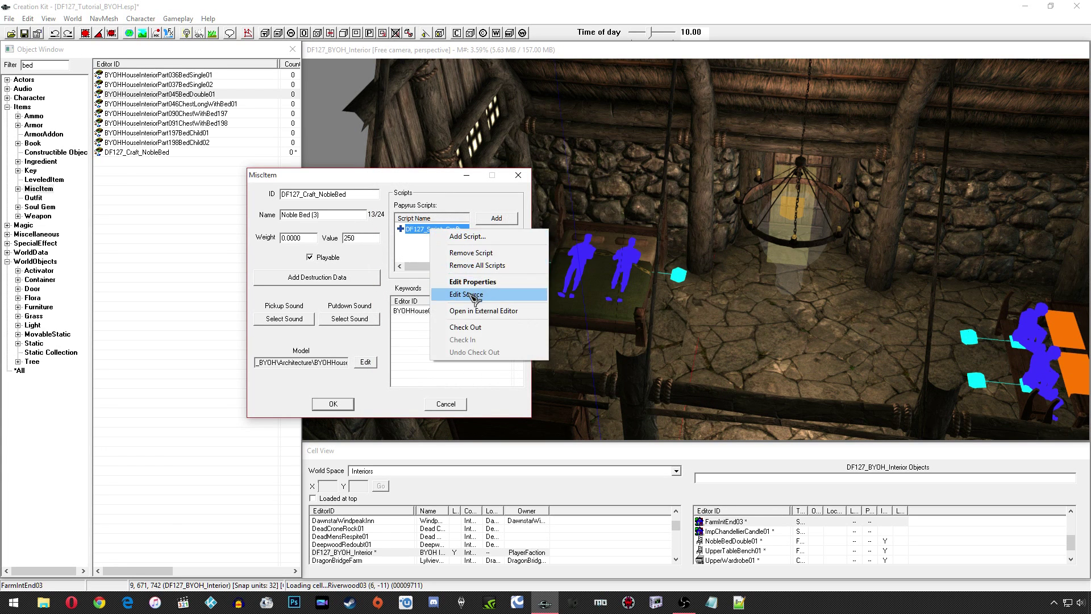
left_click(480, 297)
left_click(446, 231)
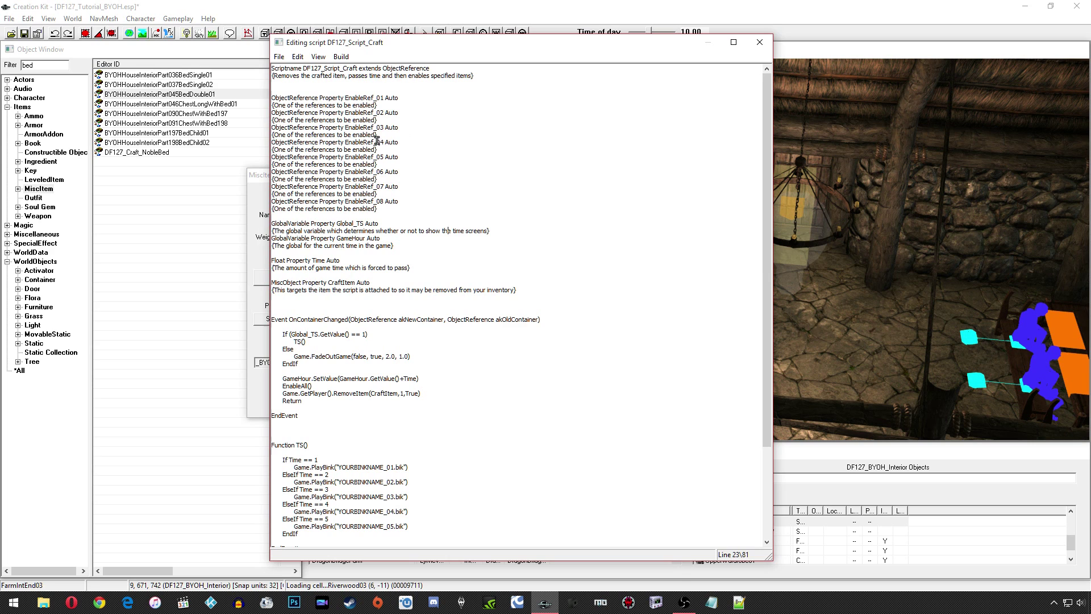
left_click_drag(384, 210, 251, 92)
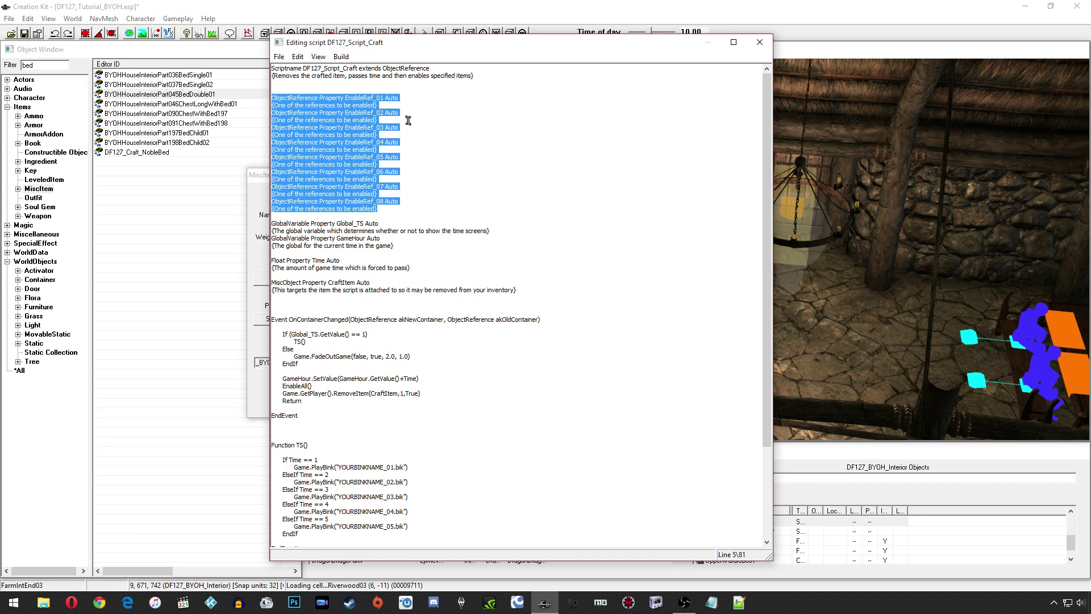
left_click(363, 171)
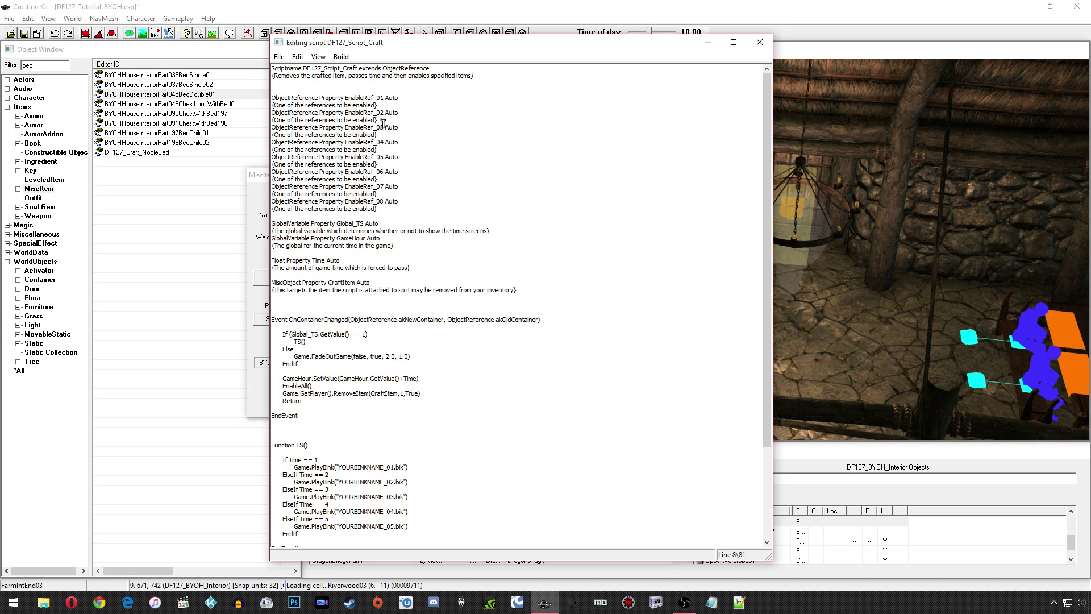
left_click_drag(389, 119, 253, 96)
left_click(389, 106)
left_click(387, 221)
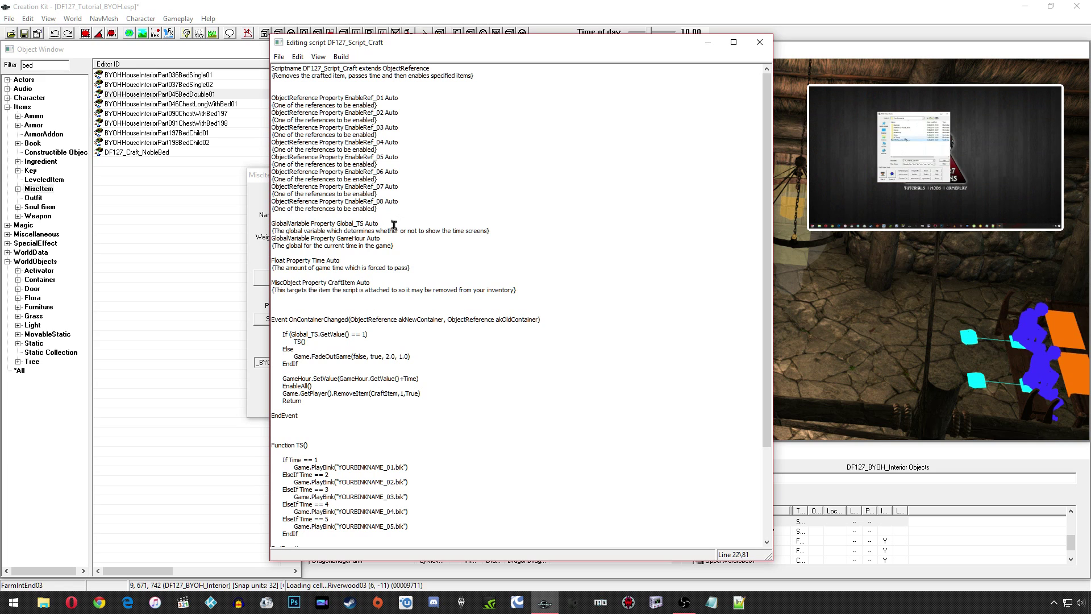
Examine the Global_TS property and its description in the DF127_Script_Craft source
left_click(501, 232)
left_click_drag(502, 231, 272, 224)
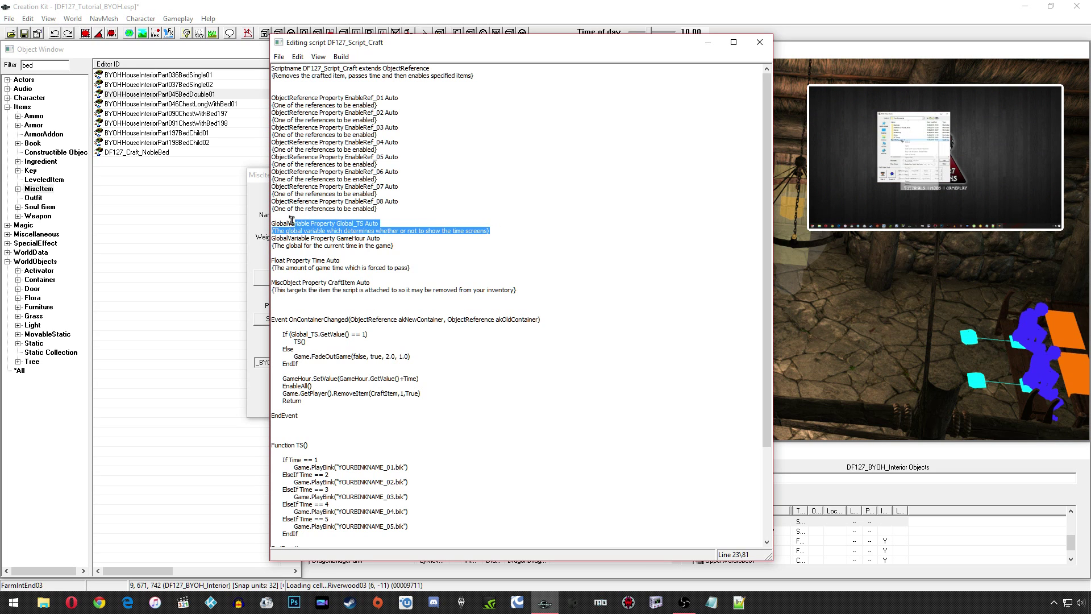
left_click(387, 225)
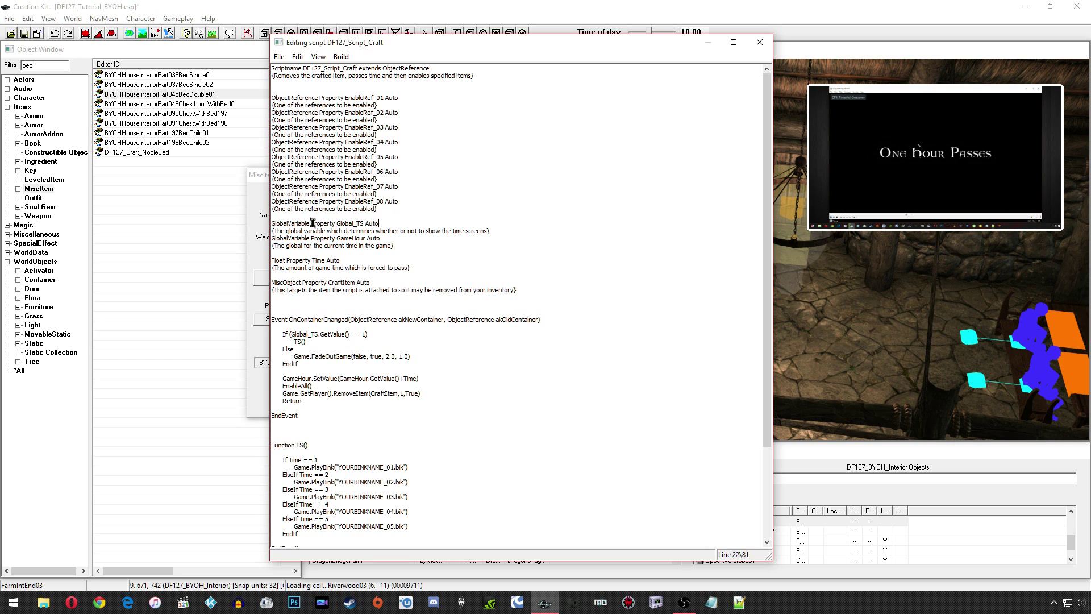
left_click_drag(490, 231, 272, 225)
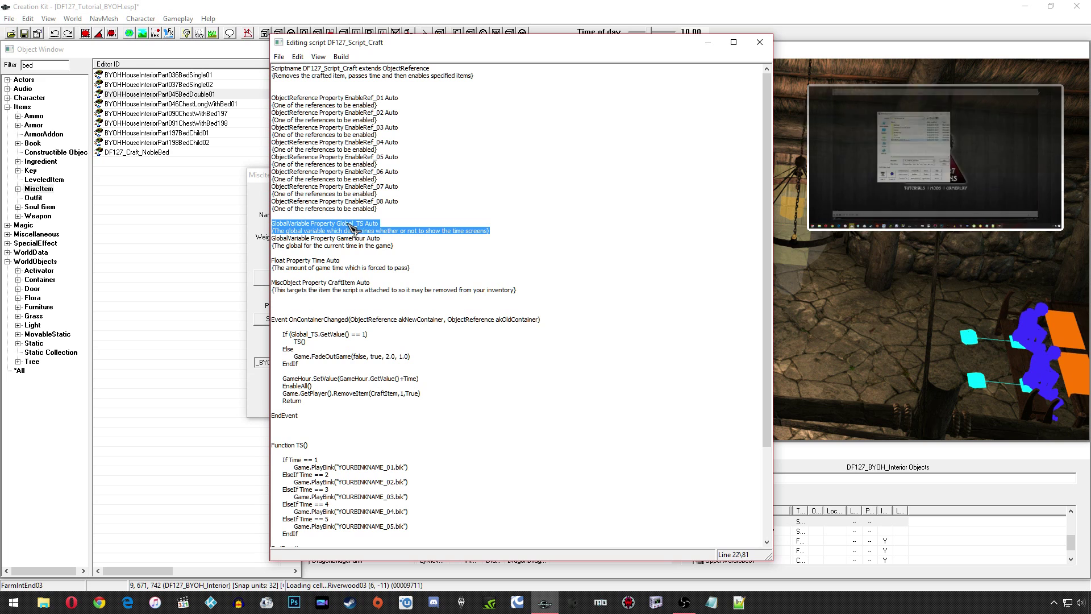
Create a new global variable with the ID DF127_G_TS, type Short and value 0
left_click(153, 211)
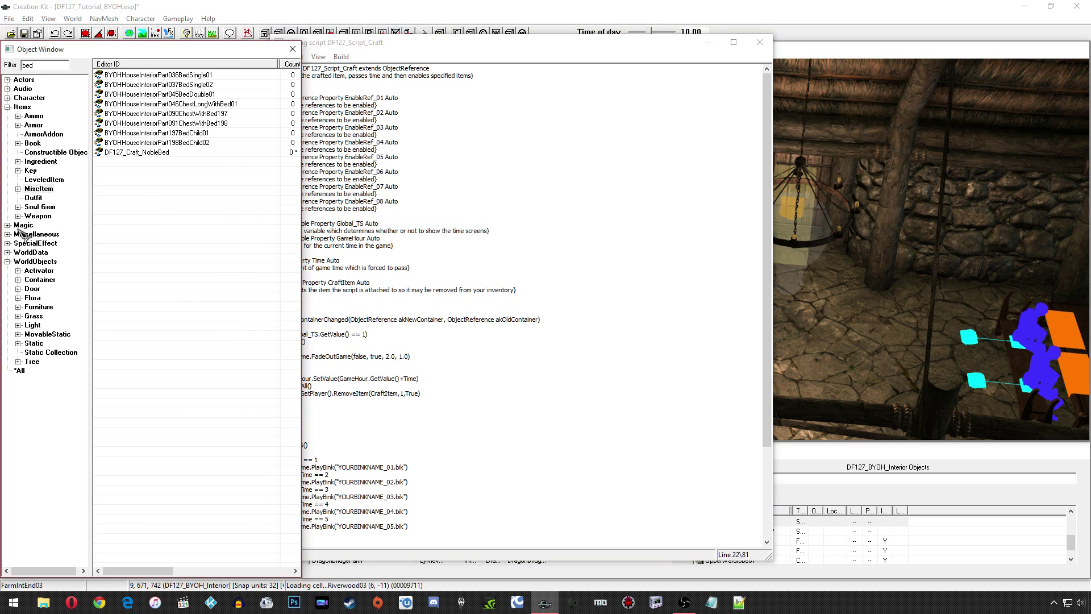
left_click(8, 234)
left_click(37, 298)
right_click(190, 262)
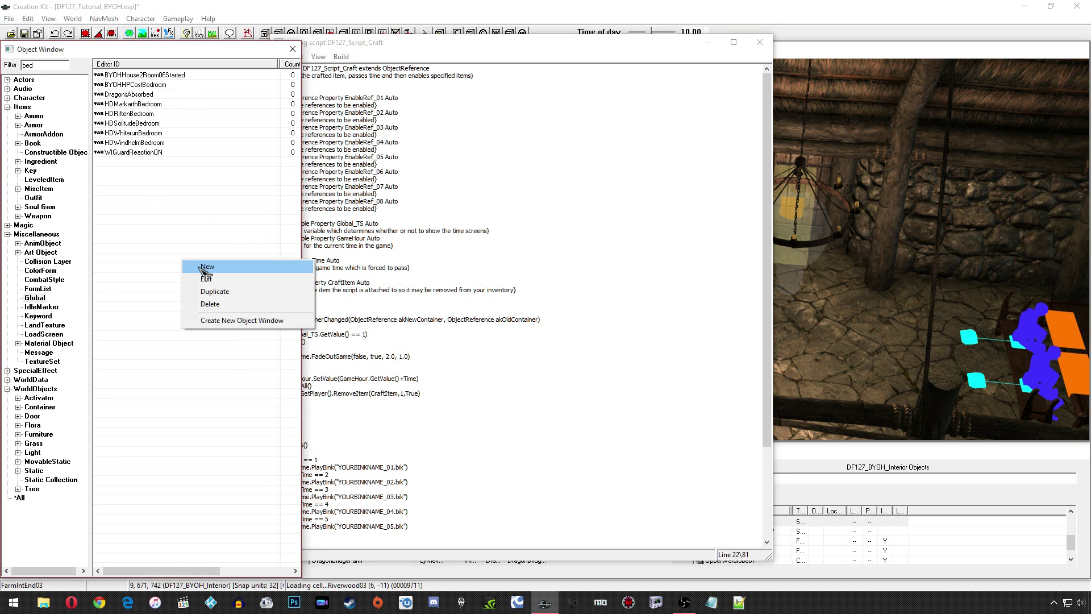
left_click(206, 267)
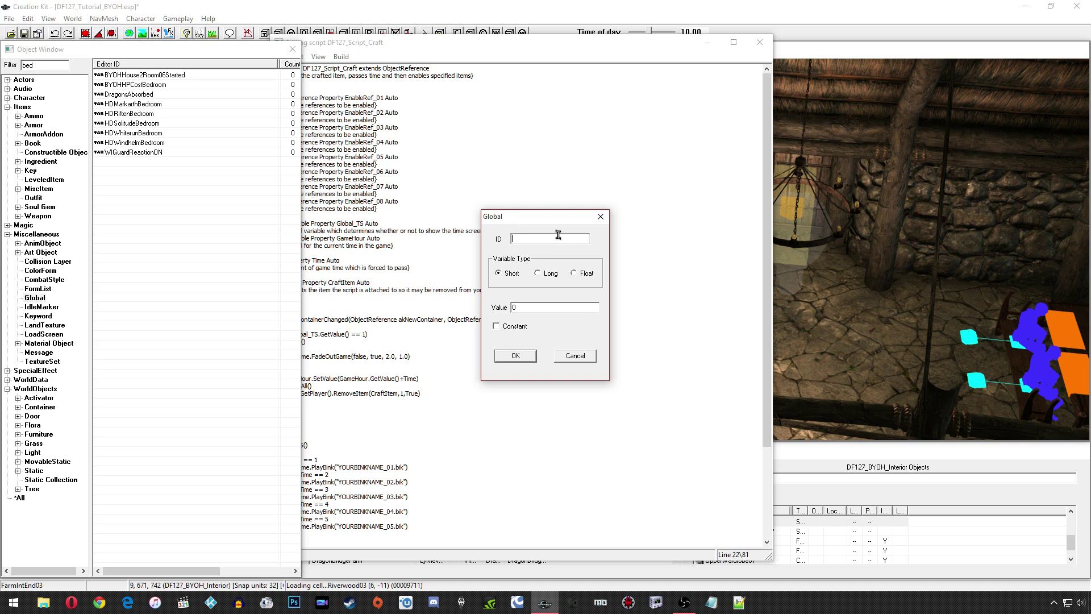
type("DF127_G_TS")
left_click(529, 310)
double_click(518, 308)
type("1")
left_click_drag(529, 307, 493, 308)
type("0")
left_click(515, 357)
Return to the script source and examine the GameHour, Time and CraftItem properties
left_click(404, 244)
left_click_drag(396, 238, 250, 239)
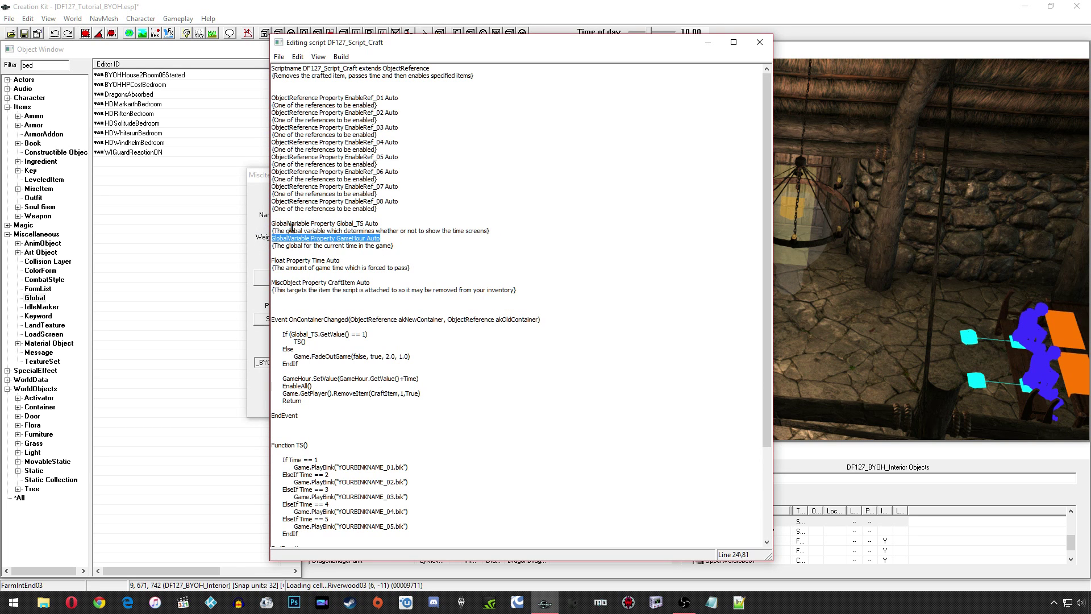
left_click(386, 239)
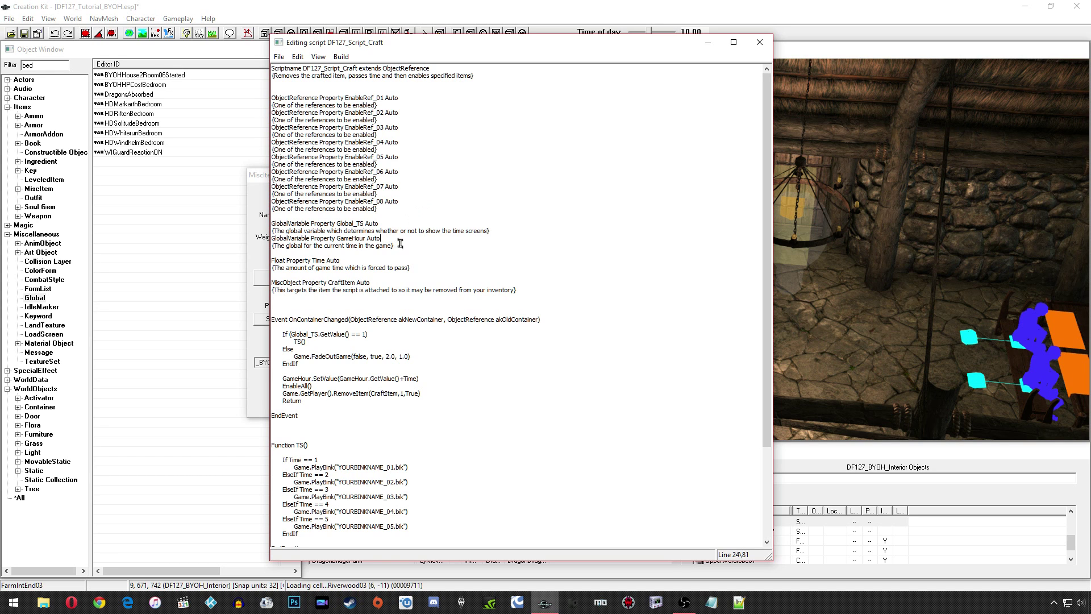
left_click_drag(348, 260, 261, 262)
left_click(329, 259)
left_click(423, 266)
left_click_drag(477, 48, 466, 72)
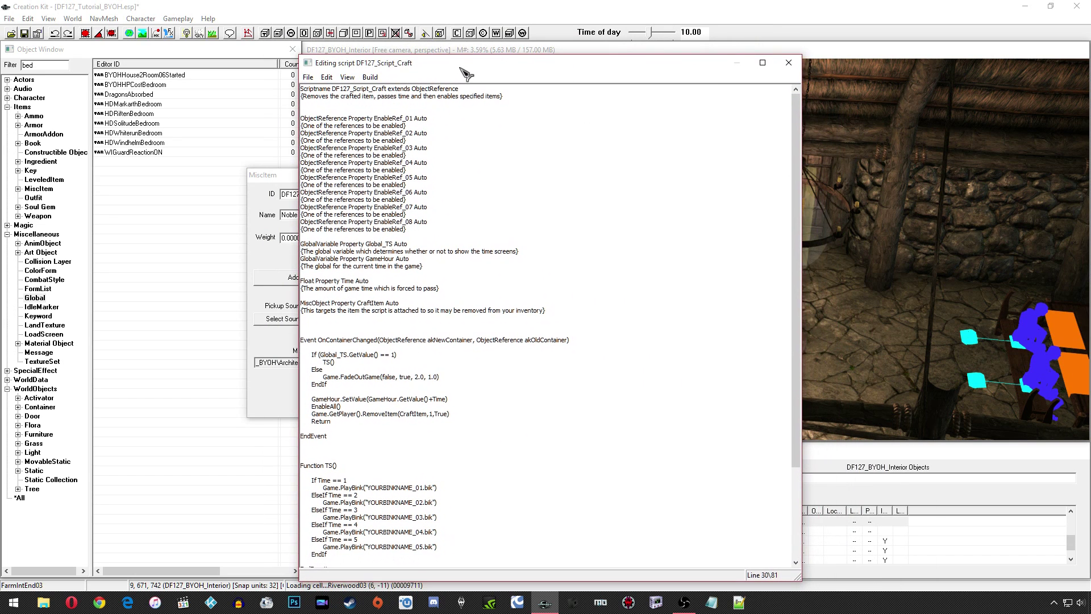
left_click_drag(419, 304, 272, 297)
left_click(356, 298)
left_click(561, 309)
Examine the OnContainerChanged event and its If/Else block that checks Global_TS
left_click(367, 333)
left_click(338, 384)
left_click_drag(334, 385, 324, 377)
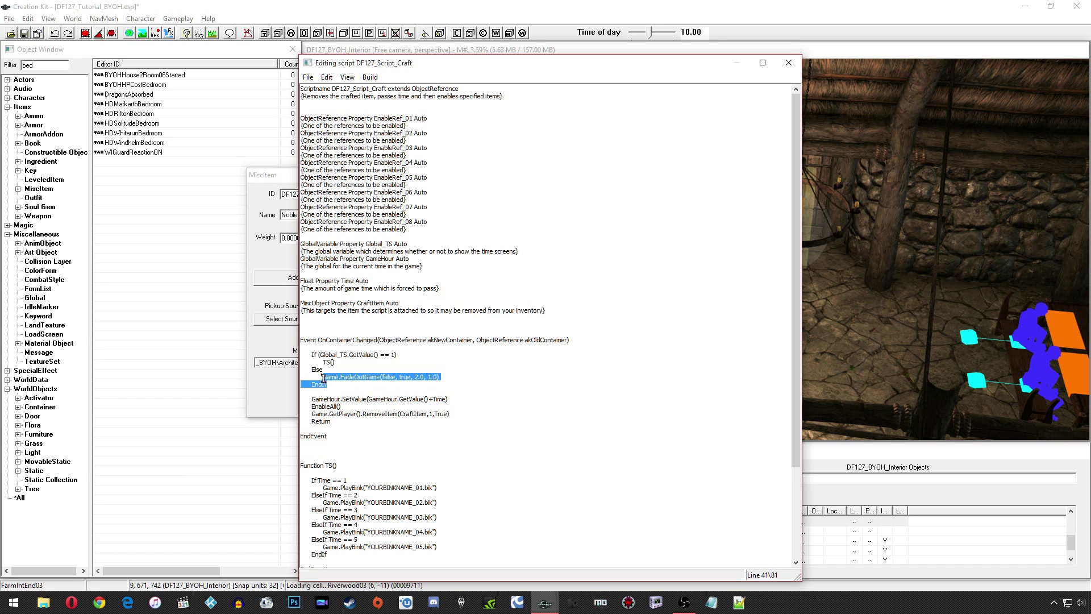
left_click(357, 339)
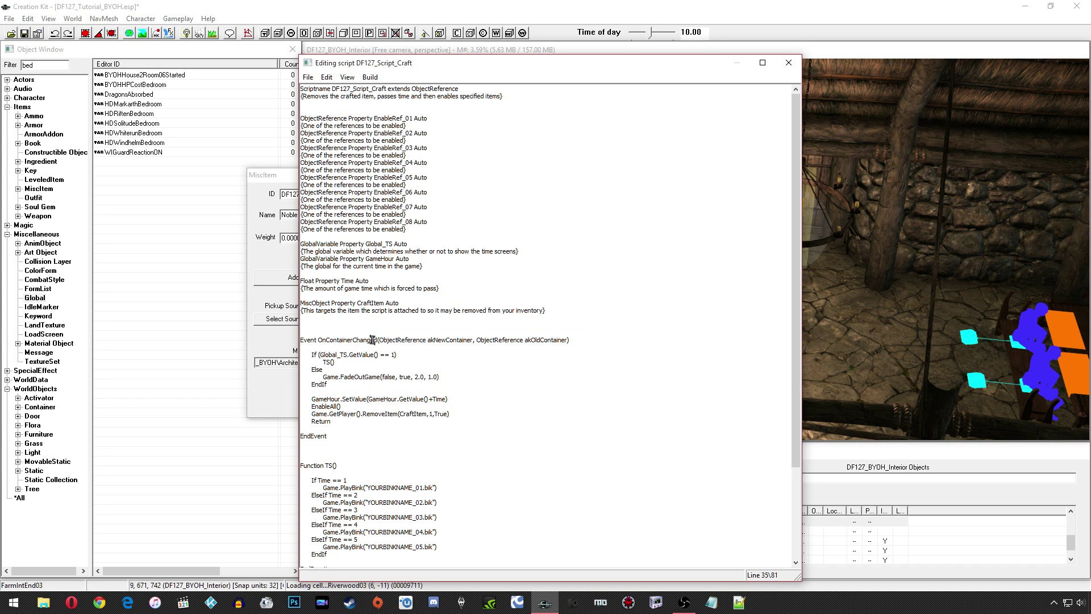
left_click(332, 369)
left_click_drag(337, 384, 343, 356)
left_click(343, 361)
Examine the TS function's Time conditions and the placeholder .bik file names in its Game.PlayBink calls
scroll(349, 397, "down", 2)
left_click(359, 451)
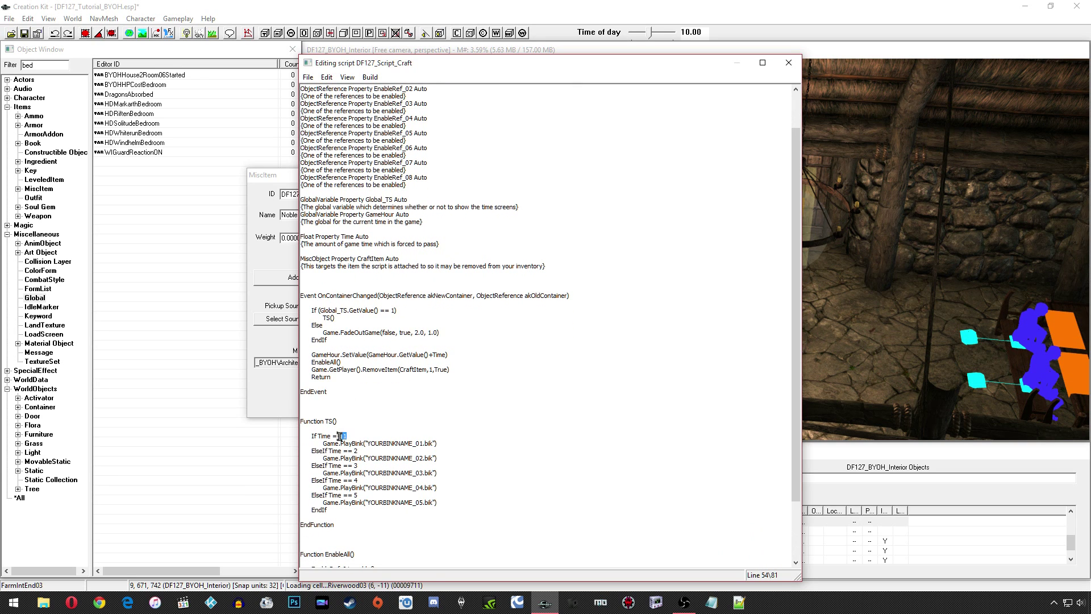
left_click(355, 480)
left_click_drag(448, 502, 314, 451)
left_click(360, 444)
double_click(386, 443)
double_click(387, 458)
double_click(388, 472)
left_click(412, 473)
left_click_drag(422, 472, 368, 474)
left_click(372, 475)
scroll(357, 426, "down", 3)
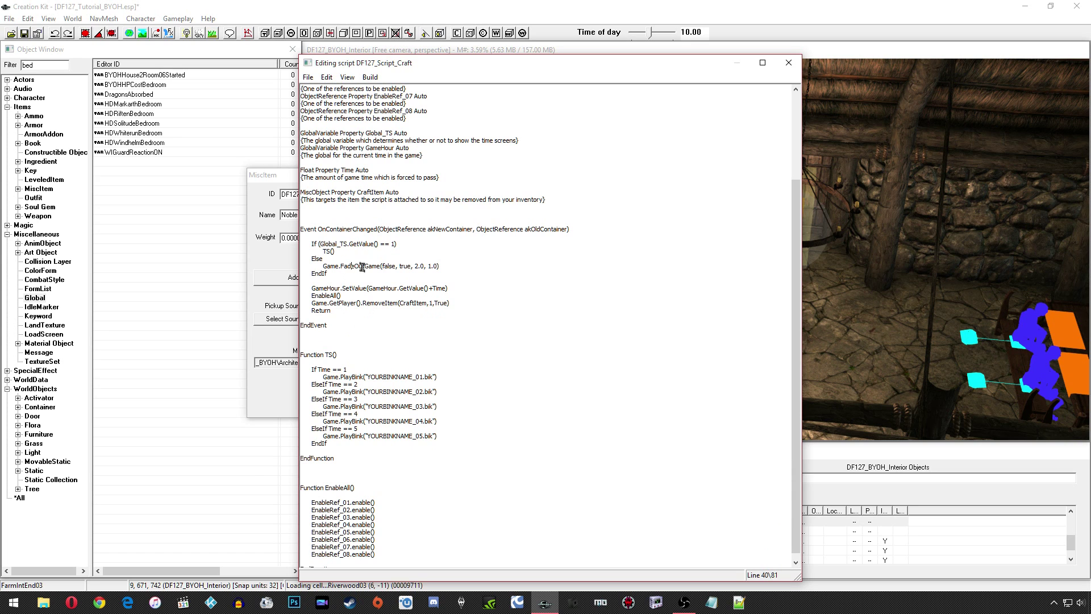
Examine the Game.FadeOutGame line and the GameHour.SetValue line in the OnContainerChanged event
left_click_drag(440, 265, 321, 267)
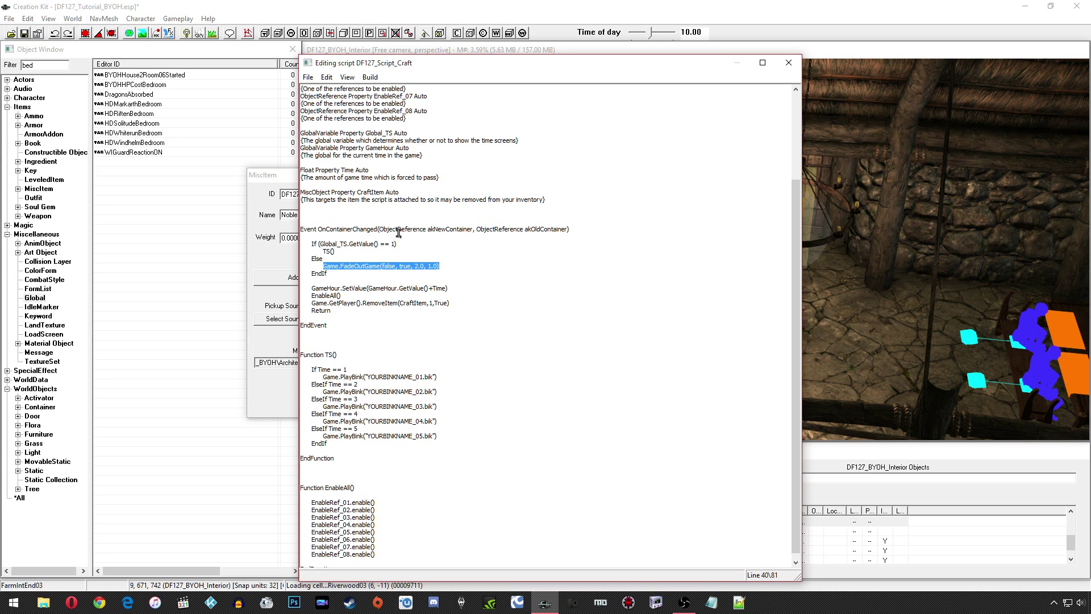
left_click(385, 244)
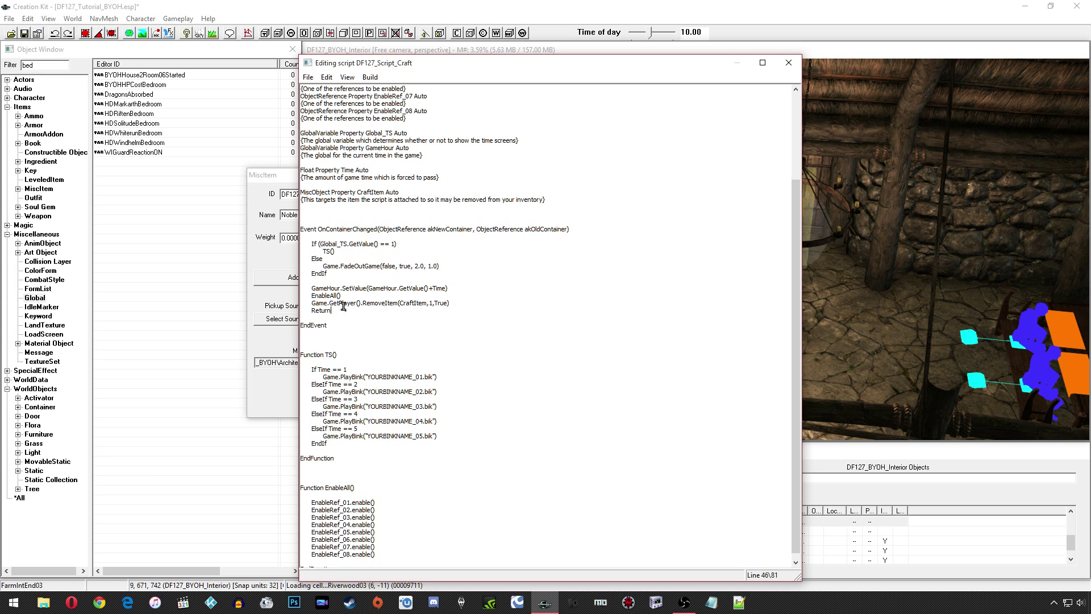
left_click(454, 287)
left_click_drag(454, 288, 343, 288)
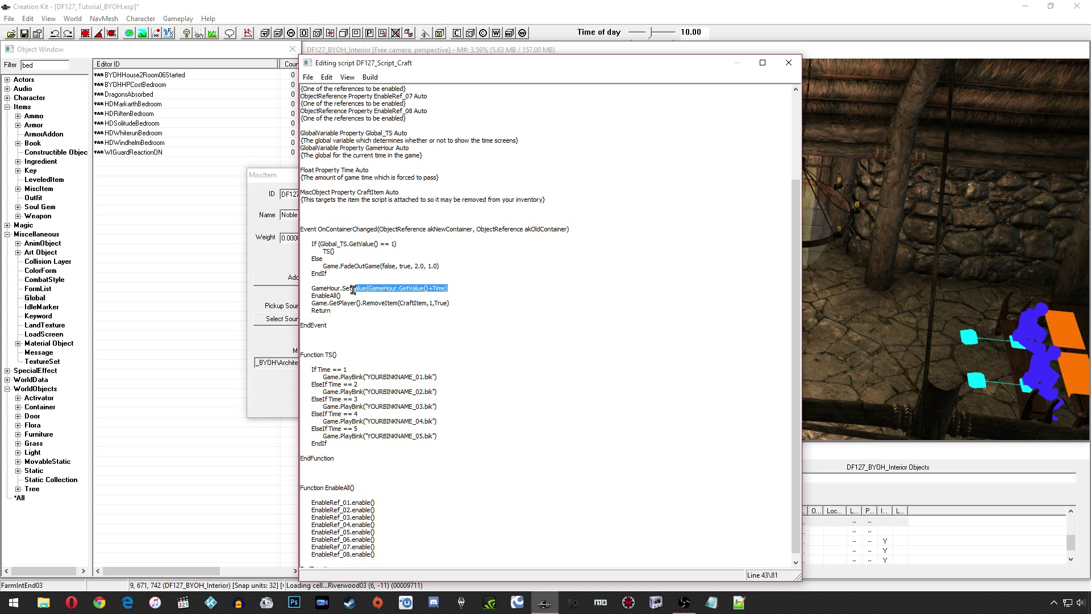
left_click(399, 284)
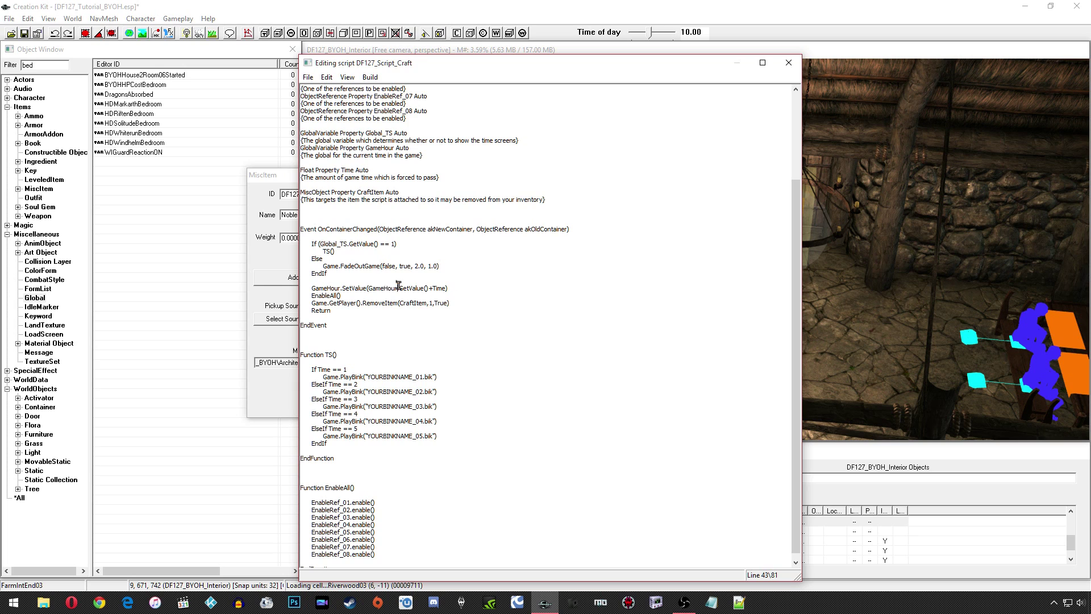
Examine the EnableAll call, the EnableAll function's enable lines and the RemoveItem line for CraftItem
left_click_drag(350, 295, 312, 297)
left_click(344, 299)
scroll(365, 341, "down", 1)
left_click(378, 549)
left_click_drag(377, 549, 306, 497)
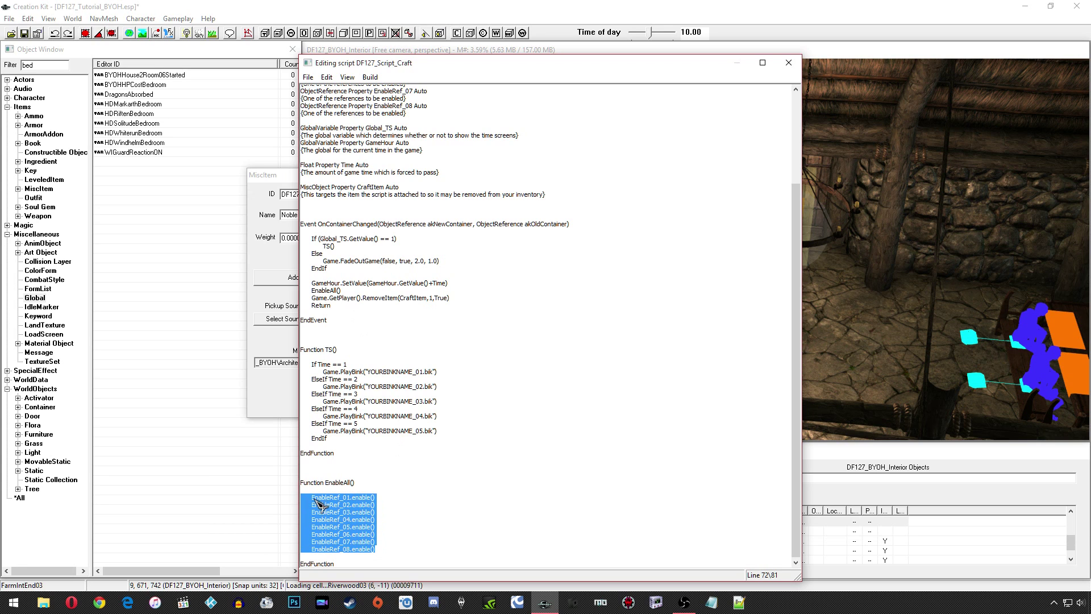
left_click(339, 499)
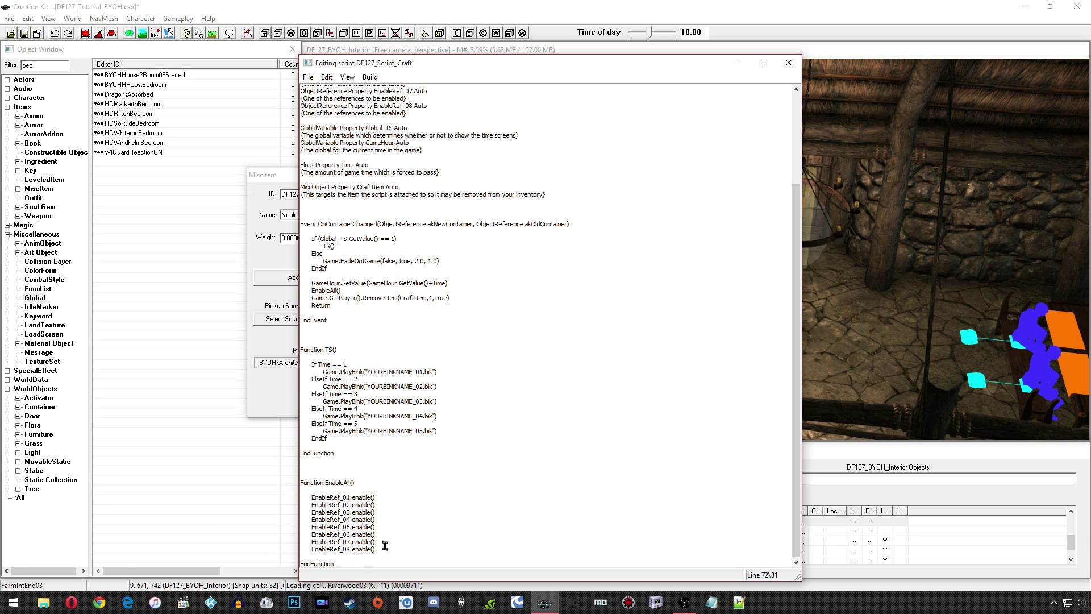
left_click(381, 518)
left_click(377, 498)
left_click(371, 482)
left_click(406, 533)
left_click_drag(450, 298, 311, 299)
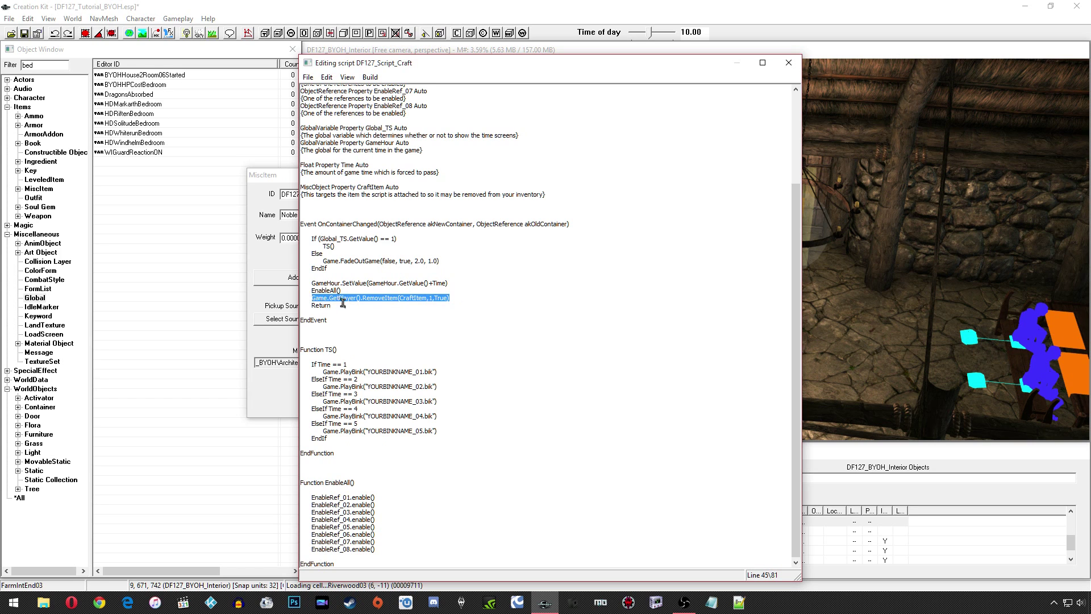
left_click(339, 307)
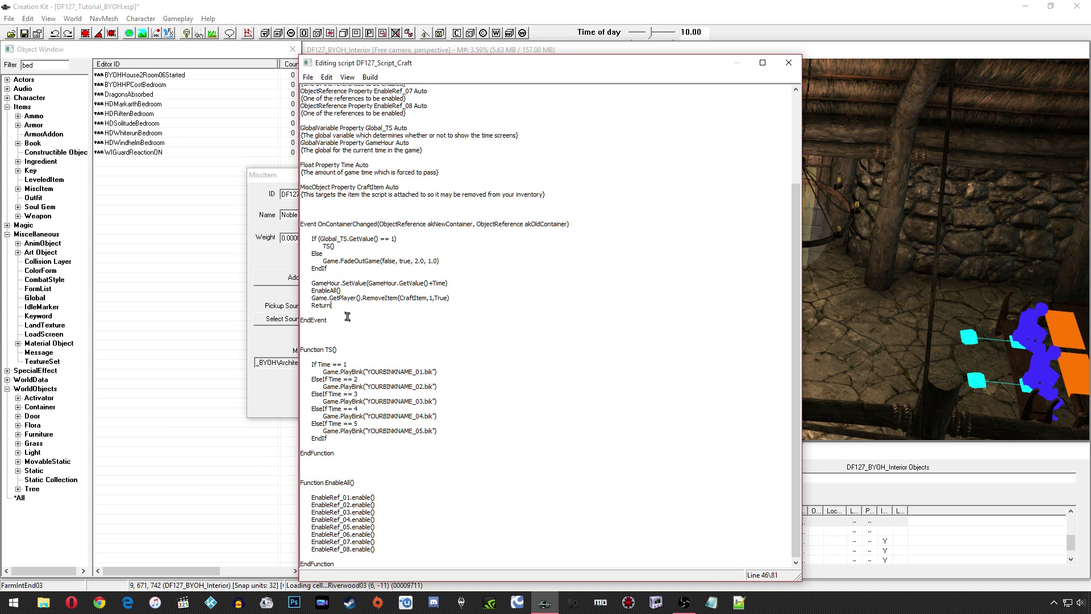
scroll(367, 321, "up", 6)
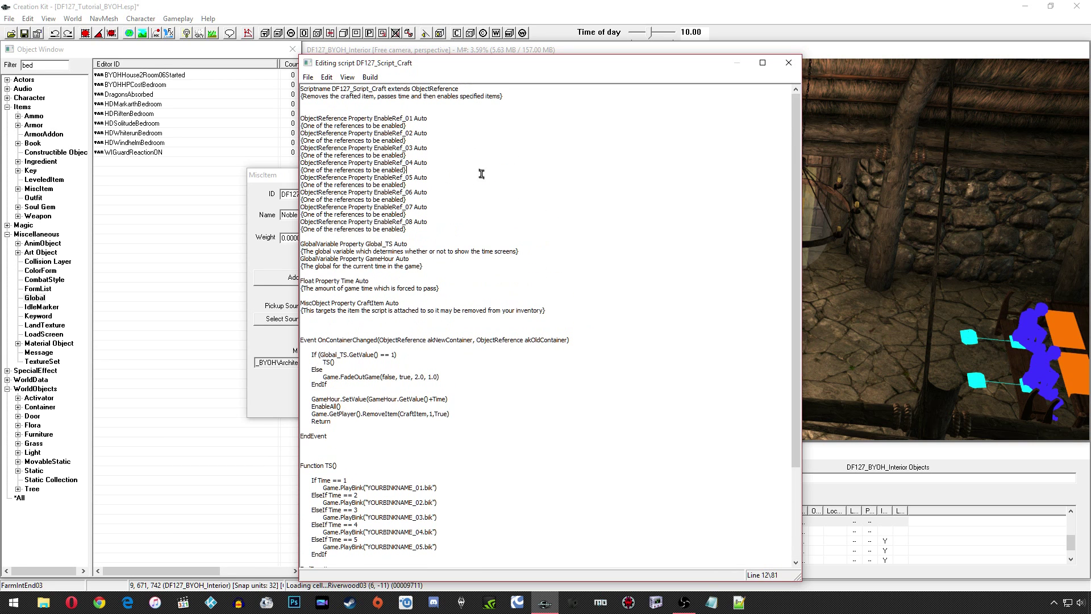
Close the script source and set the CraftItem property of DF127_Script_Craft to DF127_Craft_NobleBed
left_click(788, 62)
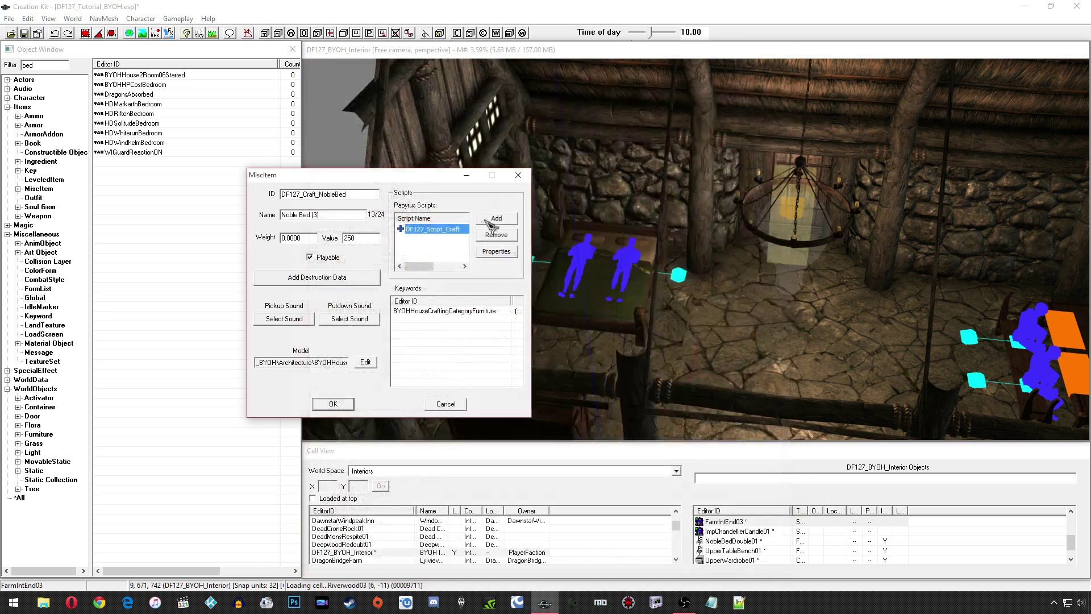
double_click(436, 229)
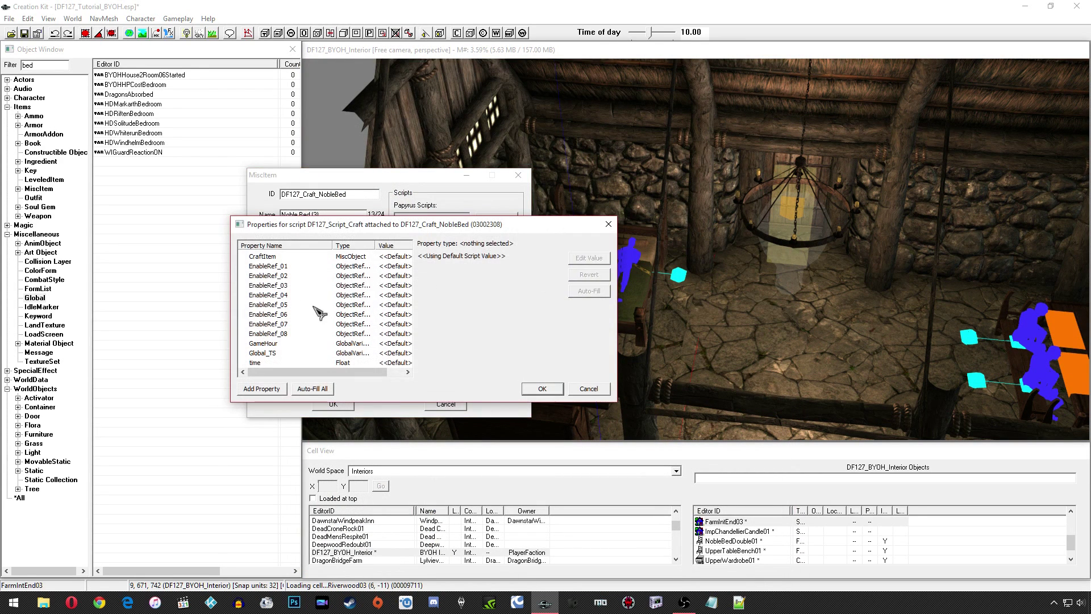
left_click(301, 256)
left_click(588, 258)
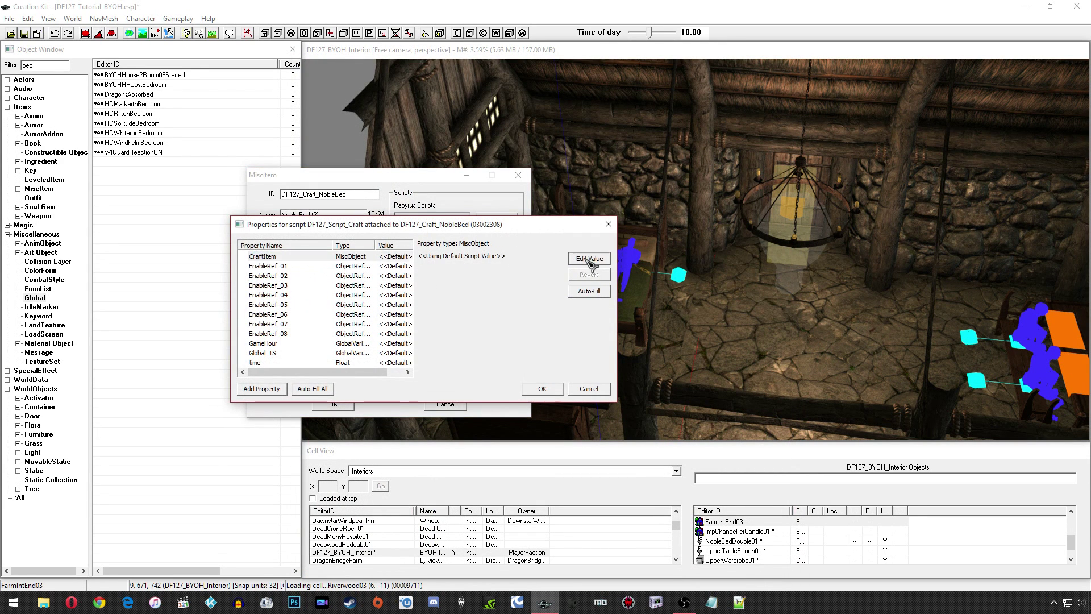
scroll(505, 258, "down", 3)
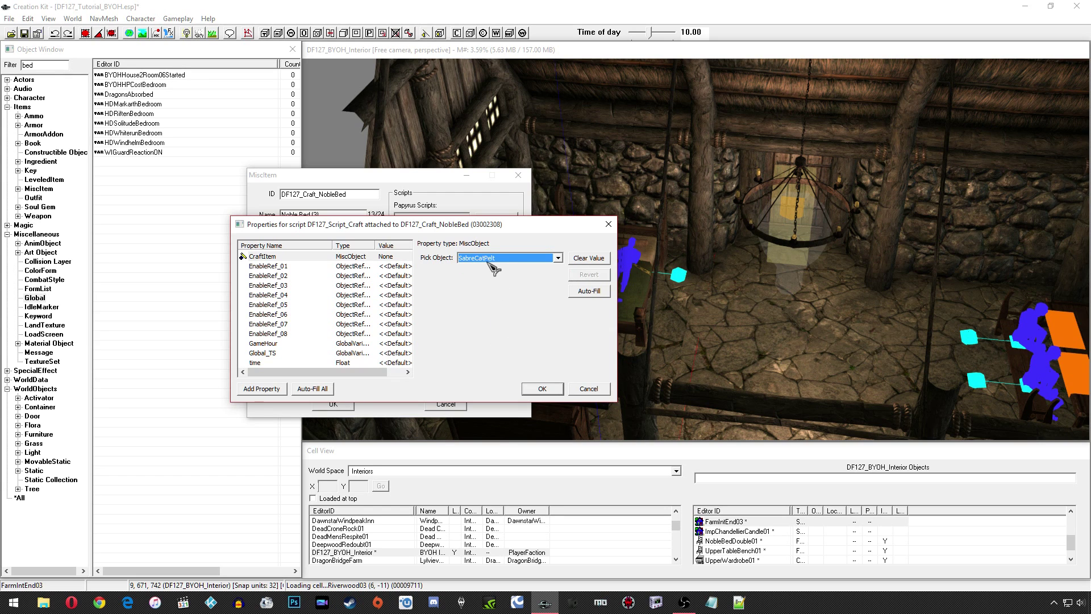
scroll(490, 257, "down", 1)
Set the EnableRef_01 property to the NobleBedDouble01 reference placed in the interior cell
left_click(318, 266)
left_click(580, 258)
left_click(531, 258)
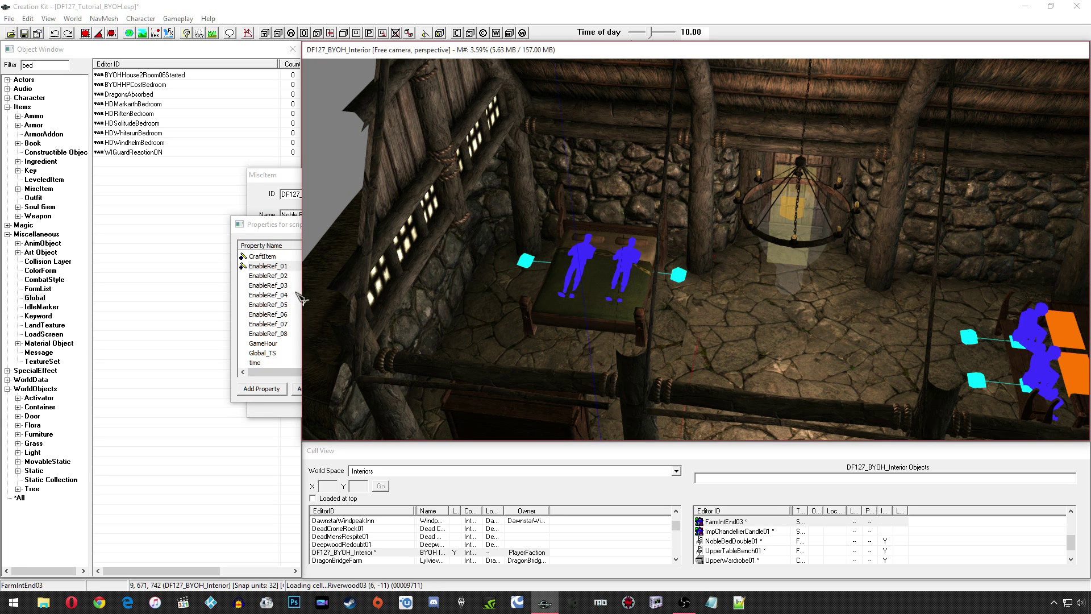
left_click(275, 277)
left_click(281, 295)
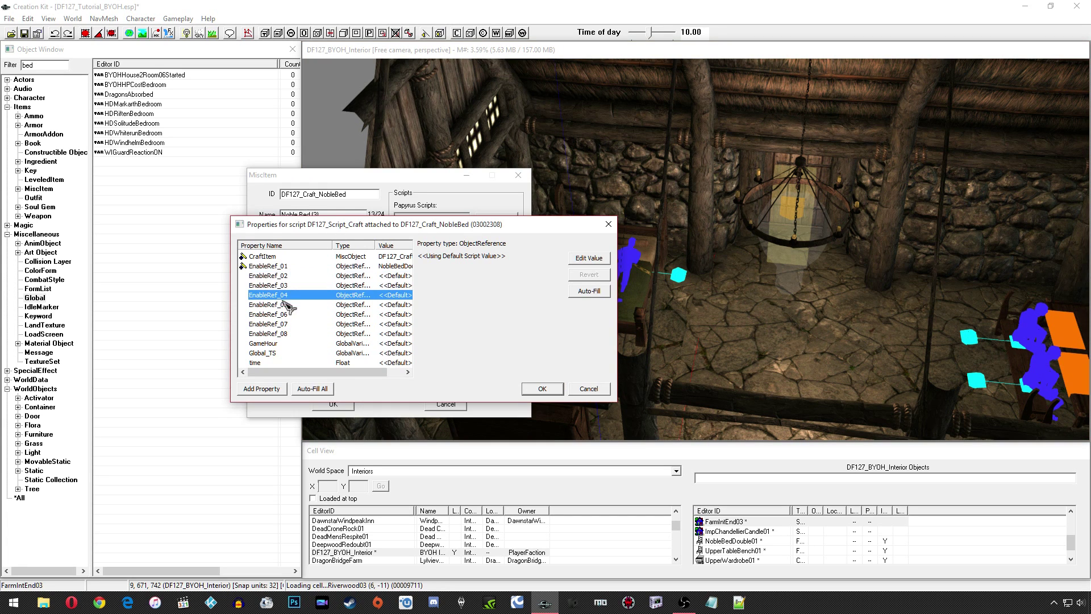
Auto-fill the GameHour property and set the Global_TS property to DF127_G_TS
left_click(277, 344)
left_click(589, 290)
left_click(263, 353)
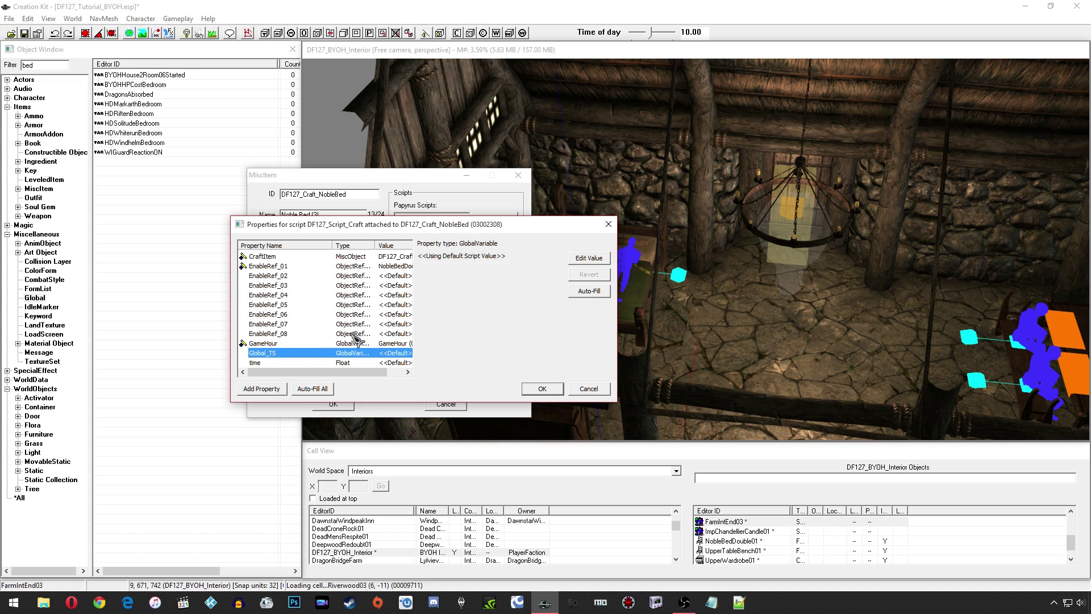
left_click(588, 258)
left_click(514, 258)
left_click(513, 259)
type("df")
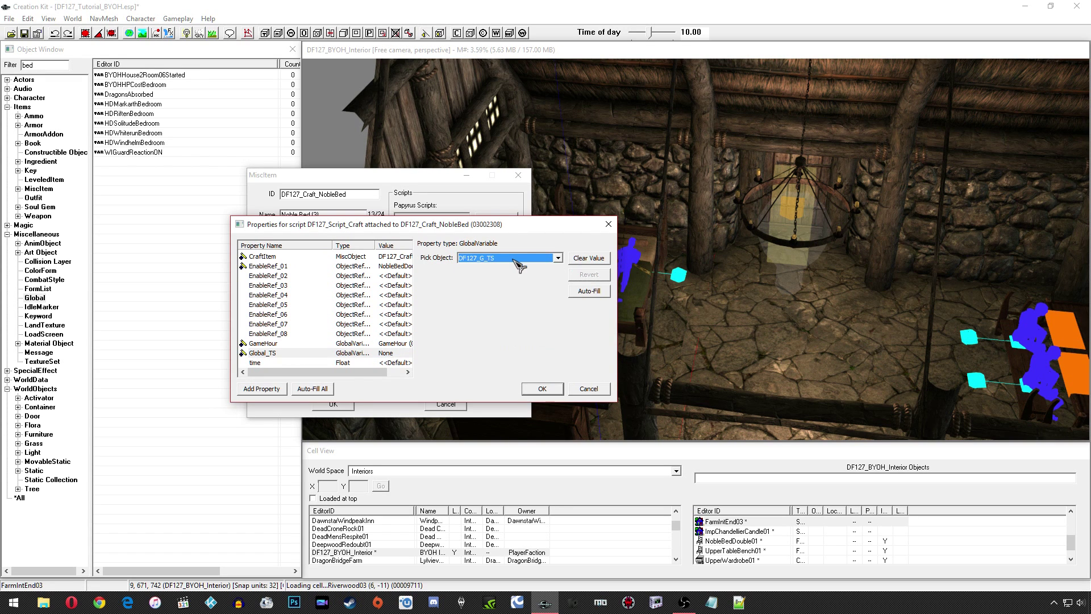
Set the script's time property to 3 and save the properties and the noble bed misc item
left_click(256, 362)
left_click(589, 258)
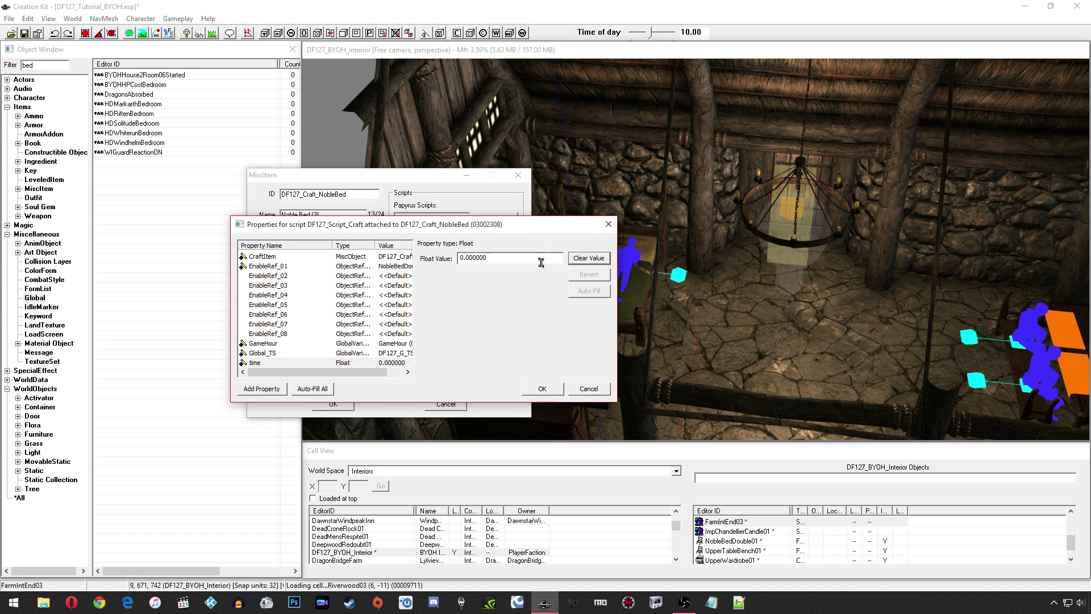
type("3")
left_click(399, 316)
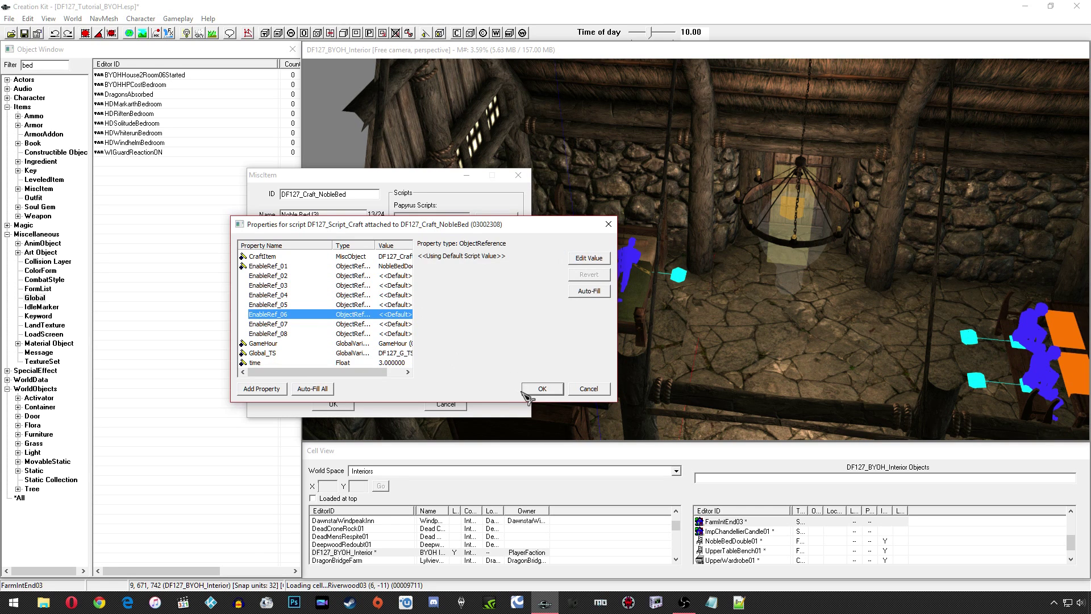
left_click(542, 389)
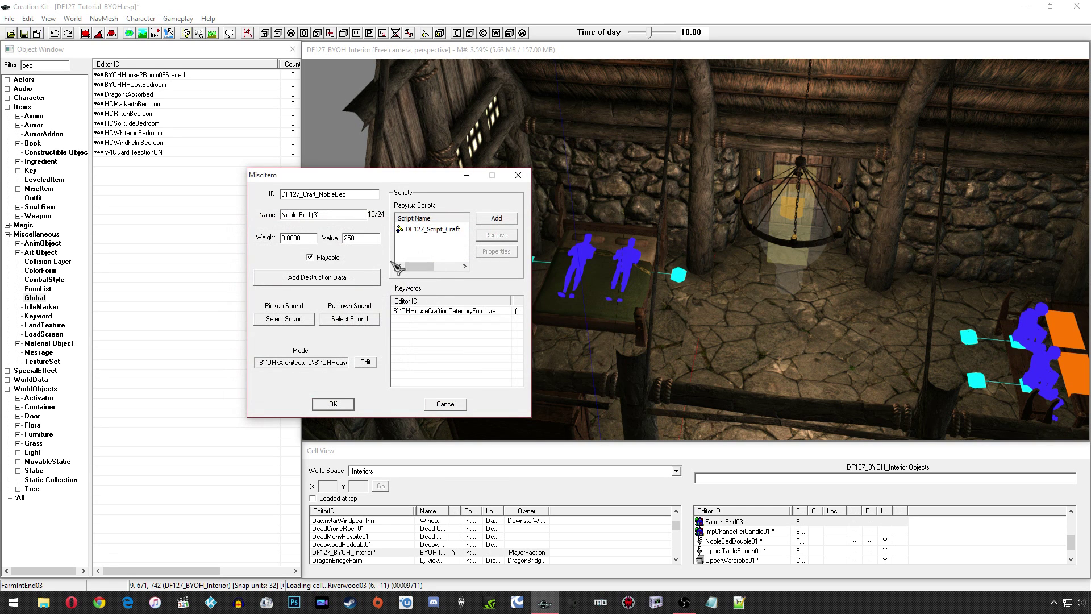
left_click(345, 403)
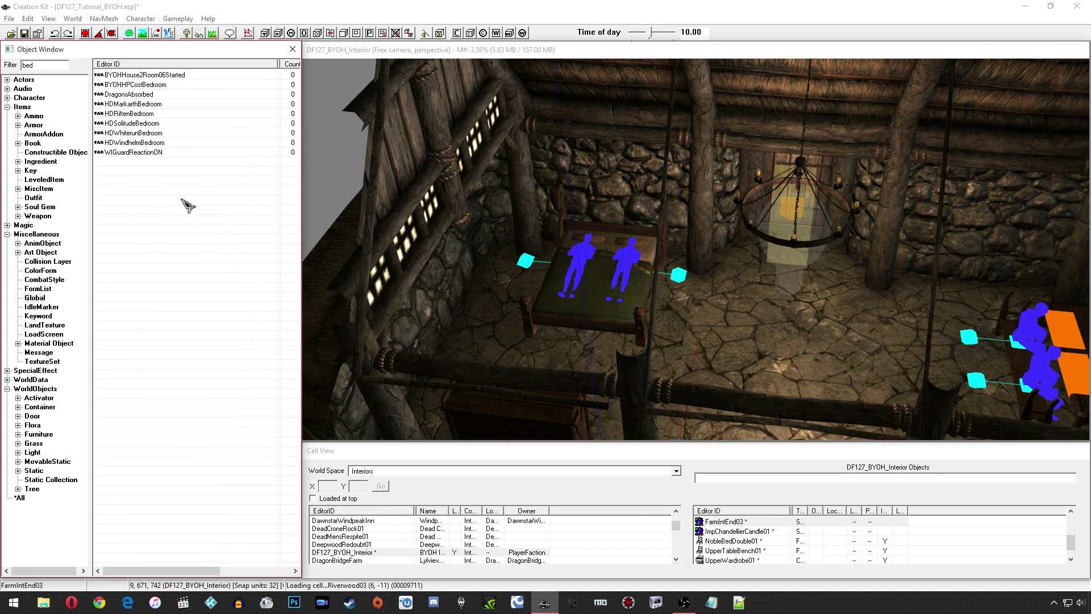
Create a new constructible object with the ID DF127_CO_NobleBed
middle_click_drag(560, 265, 526, 254)
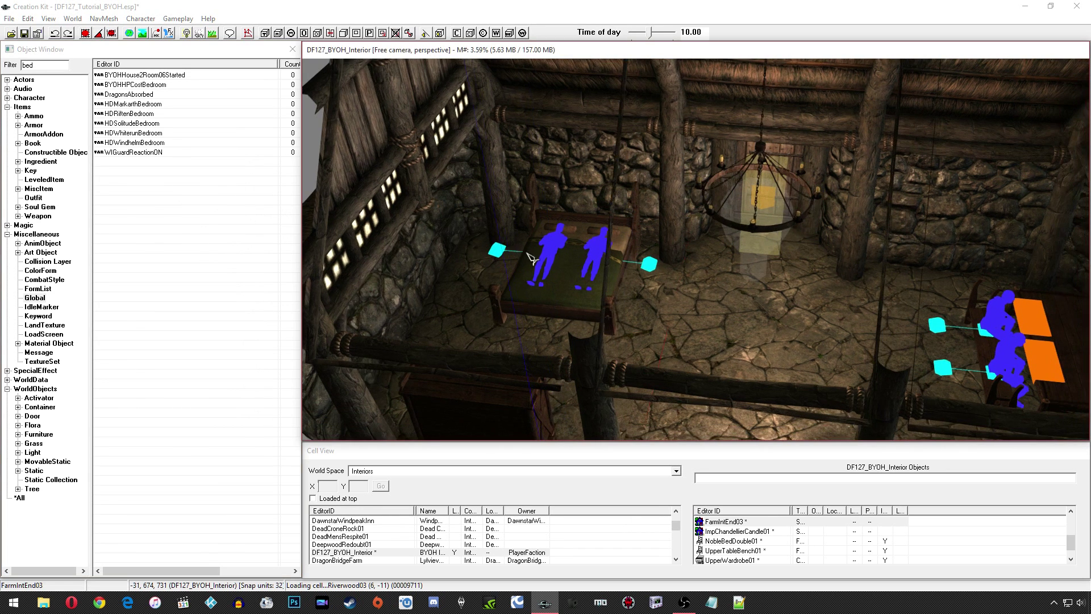
left_click(56, 152)
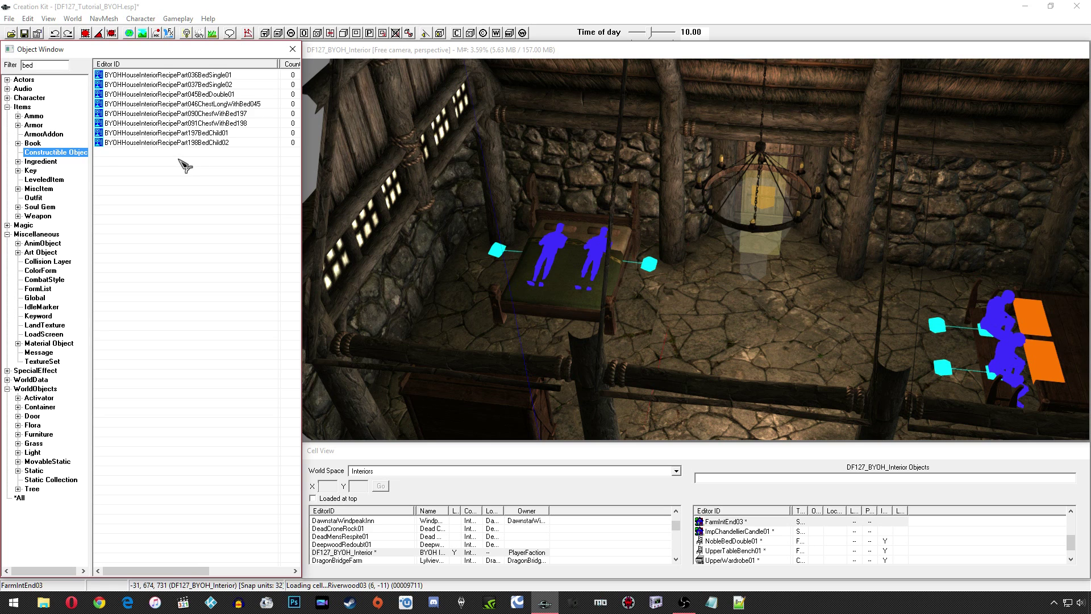
right_click(172, 176)
key("Escape")
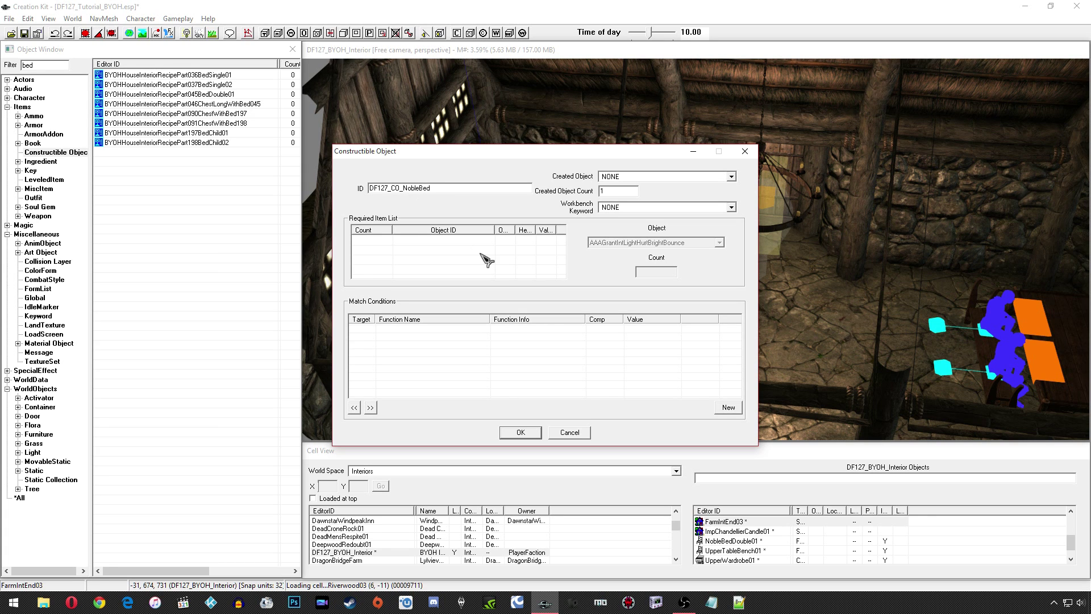
Add Firewood01 to the recipe's required items with a count of 2
right_click(445, 251)
left_click(471, 260)
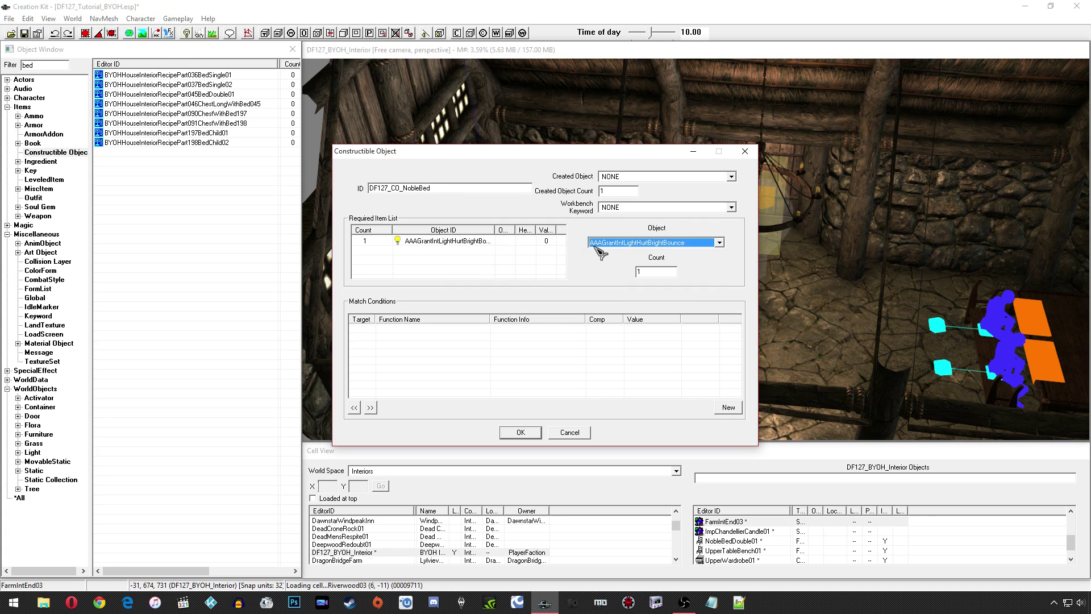
type("Firewood01")
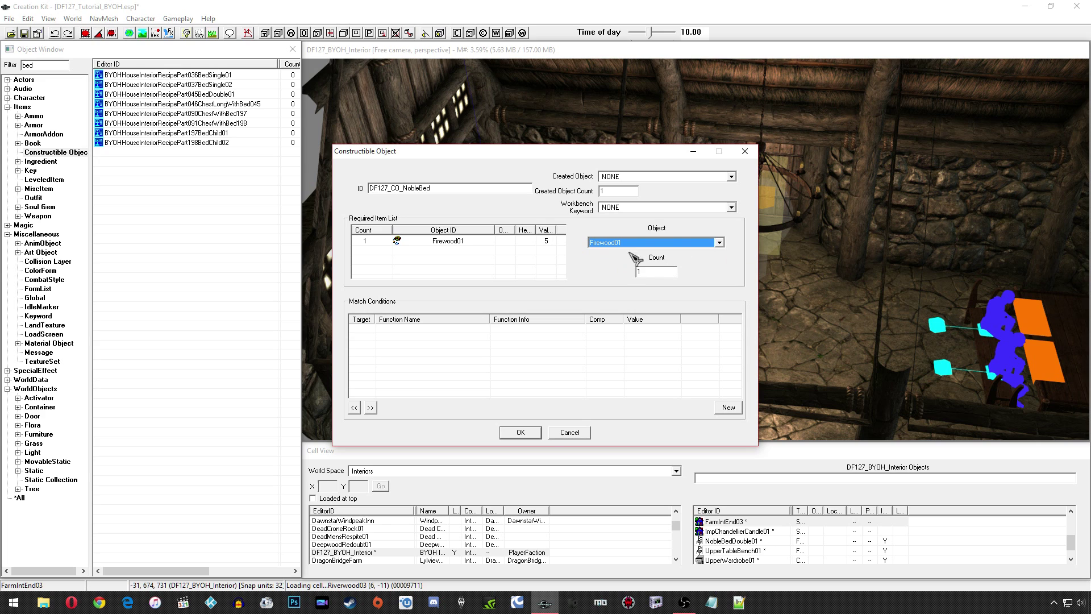
key("Tab")
Add BYOHMaterialNails to the recipe's required items with a count of 2
right_click(478, 251)
left_click(483, 267)
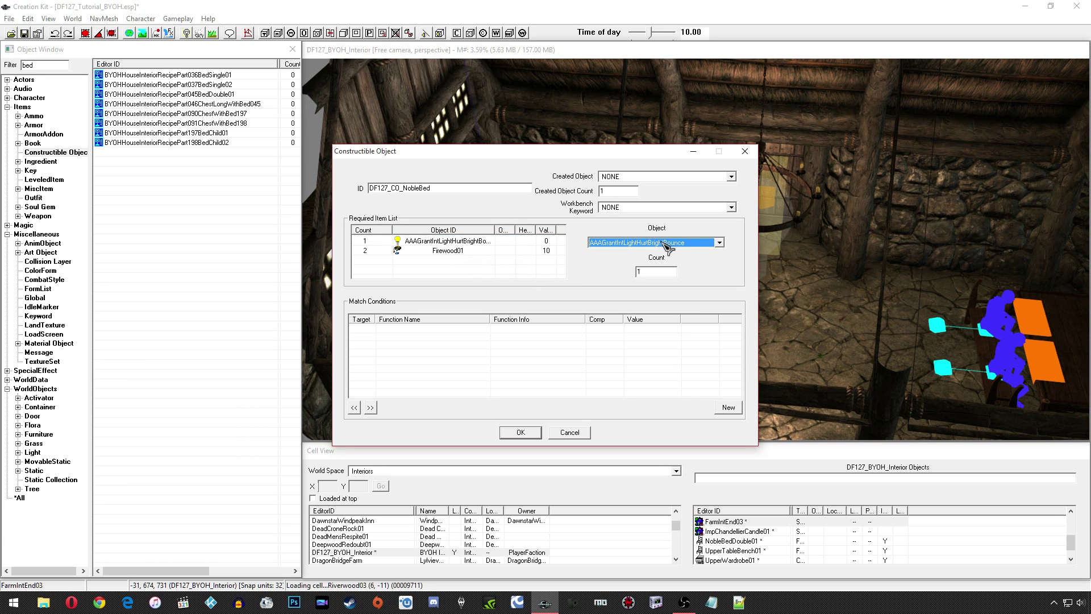
type("b")
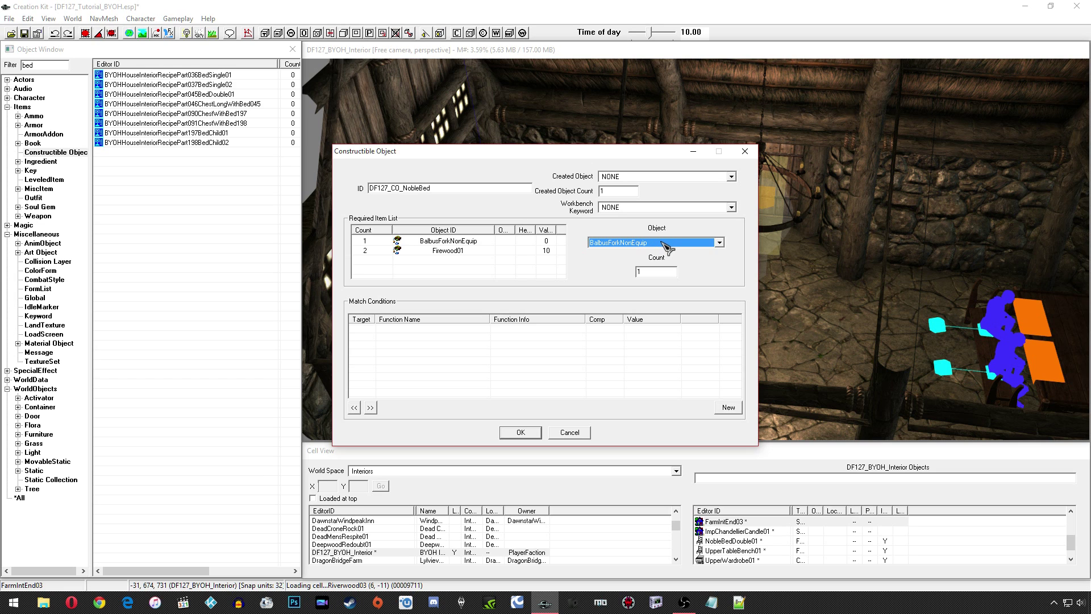
type("yohm")
left_click(665, 244)
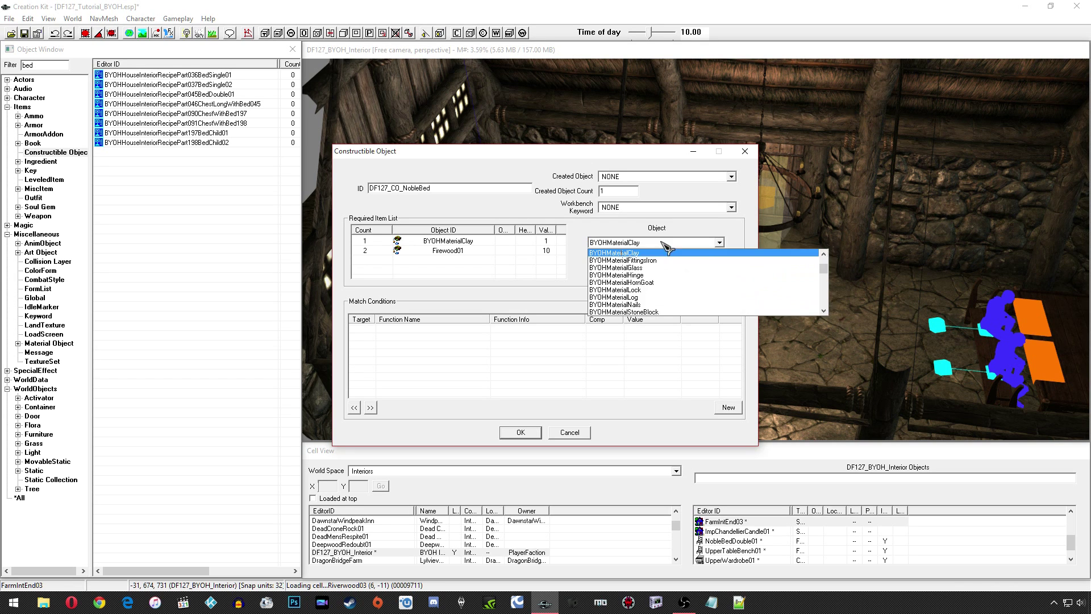
left_click(650, 305)
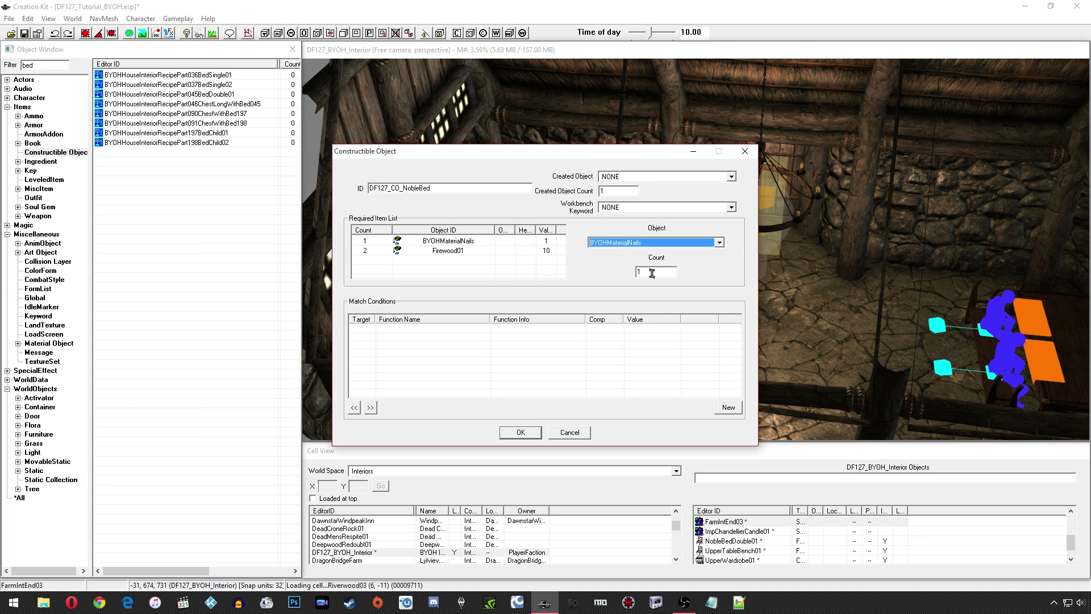
Add RuinsLinenPile01 to the recipe's required items with a count of 1
right_click(517, 266)
left_click(531, 272)
double_click(627, 242)
type("ruins")
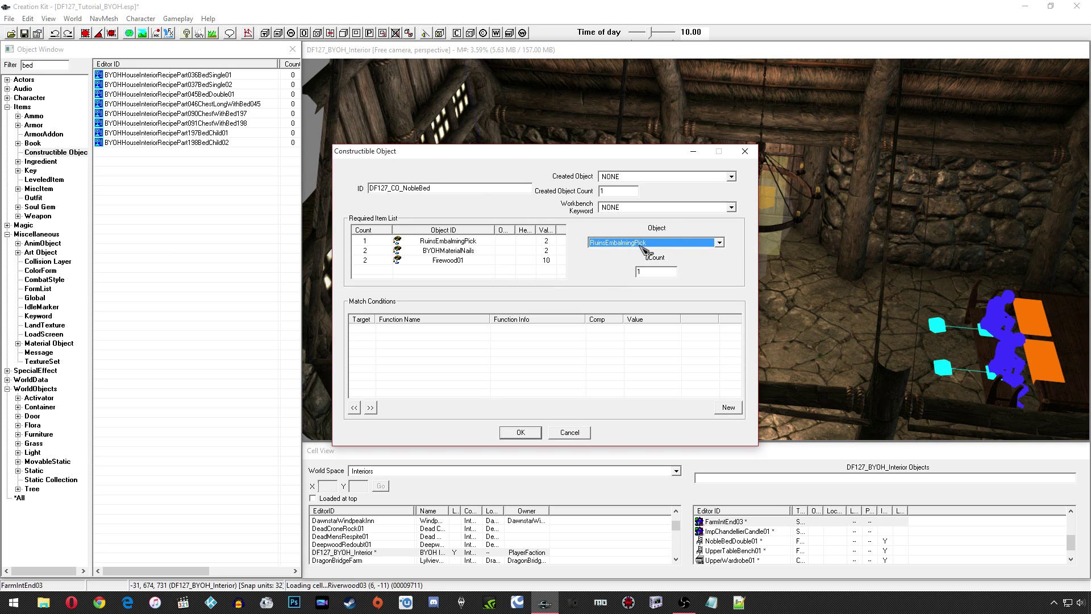
left_click(642, 244)
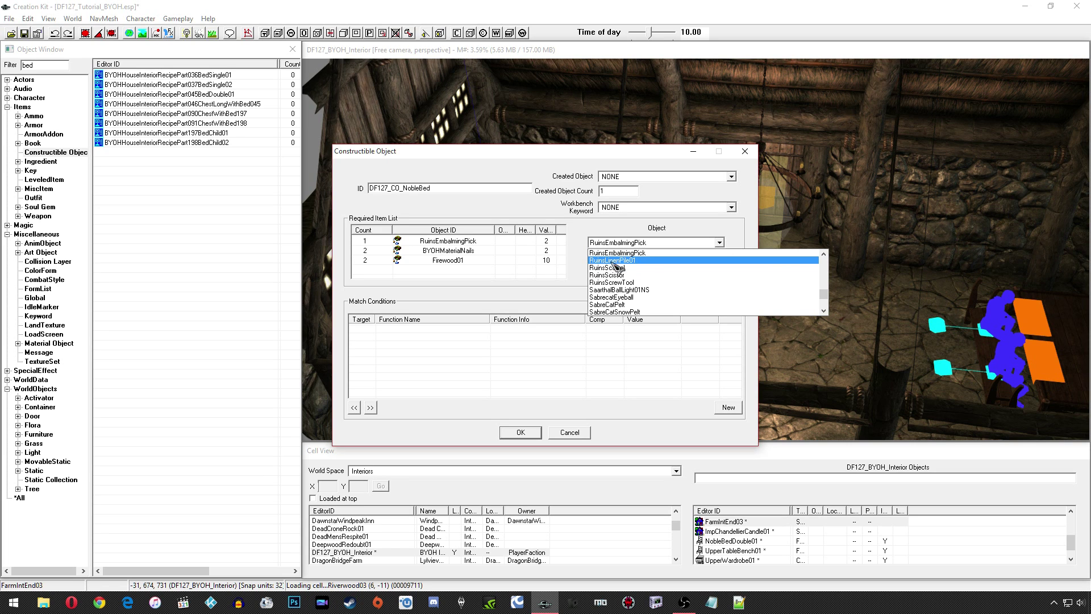
left_click(637, 262)
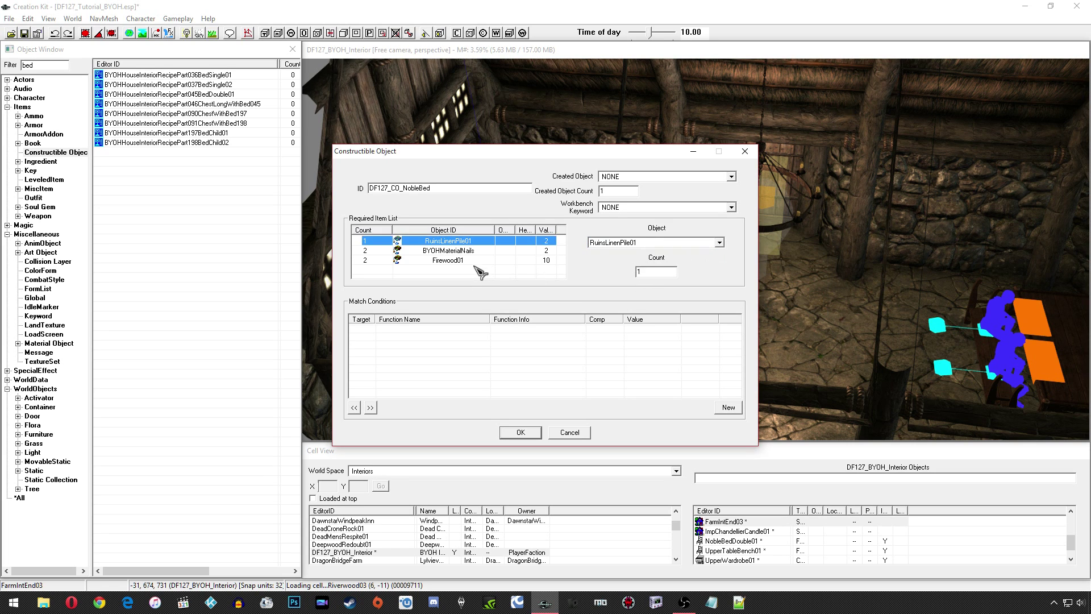
Set the recipe's created object to DF127_Craft_NobleBed and its workbench keyword to DF127_Keyword_Craft
left_click(639, 177)
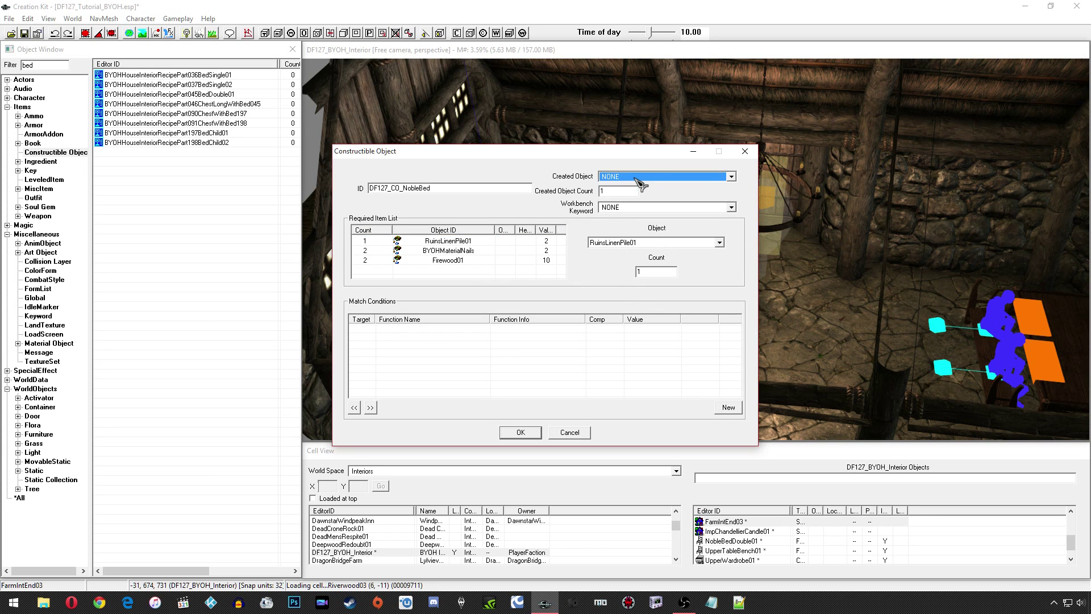
left_click(640, 181)
left_click(640, 181)
left_click(612, 192)
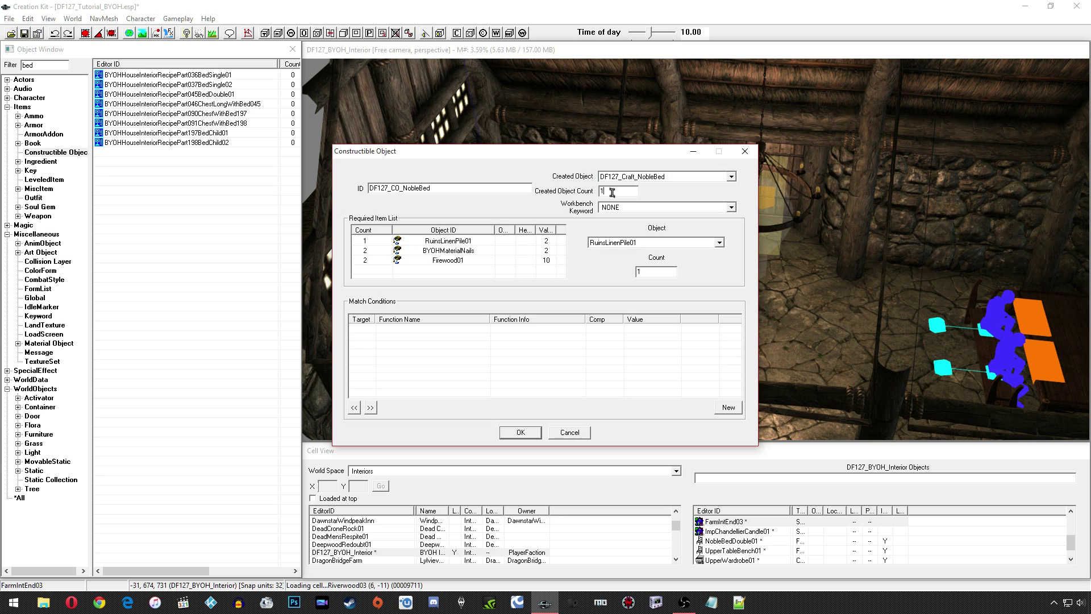
left_click(624, 207)
left_click(623, 208)
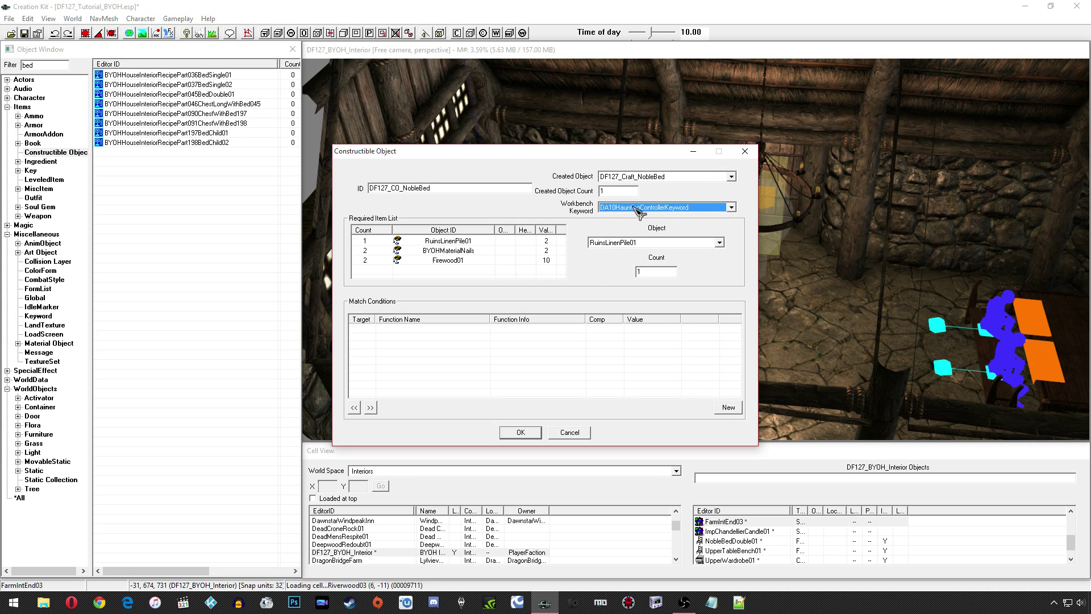
left_click(638, 208)
left_click(640, 214)
left_click(488, 356)
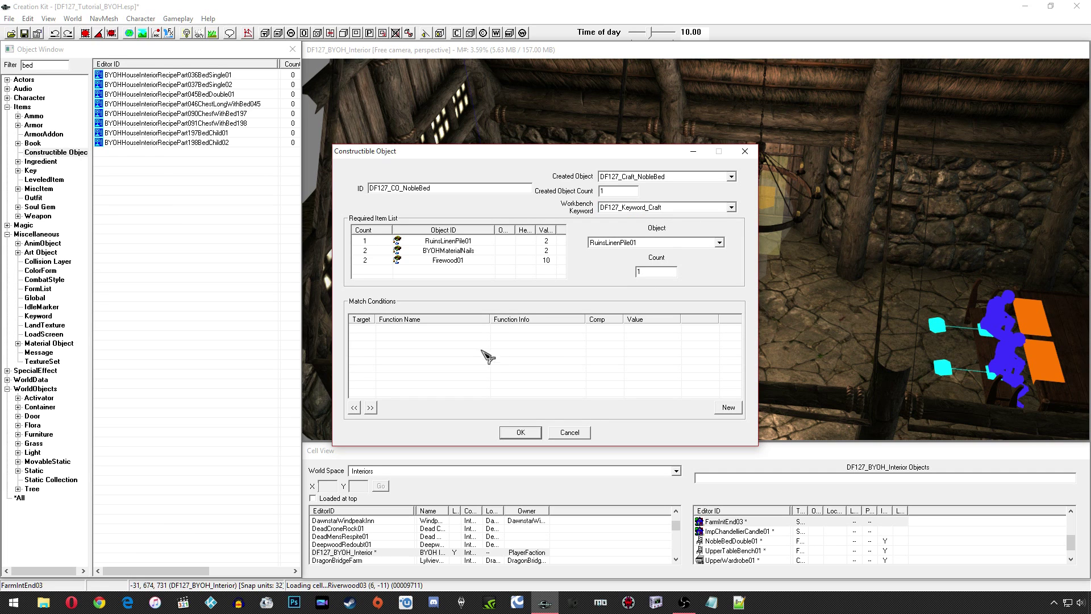
Start a new match condition for the recipe using the GetDisabled function
left_click_drag(547, 156, 477, 196)
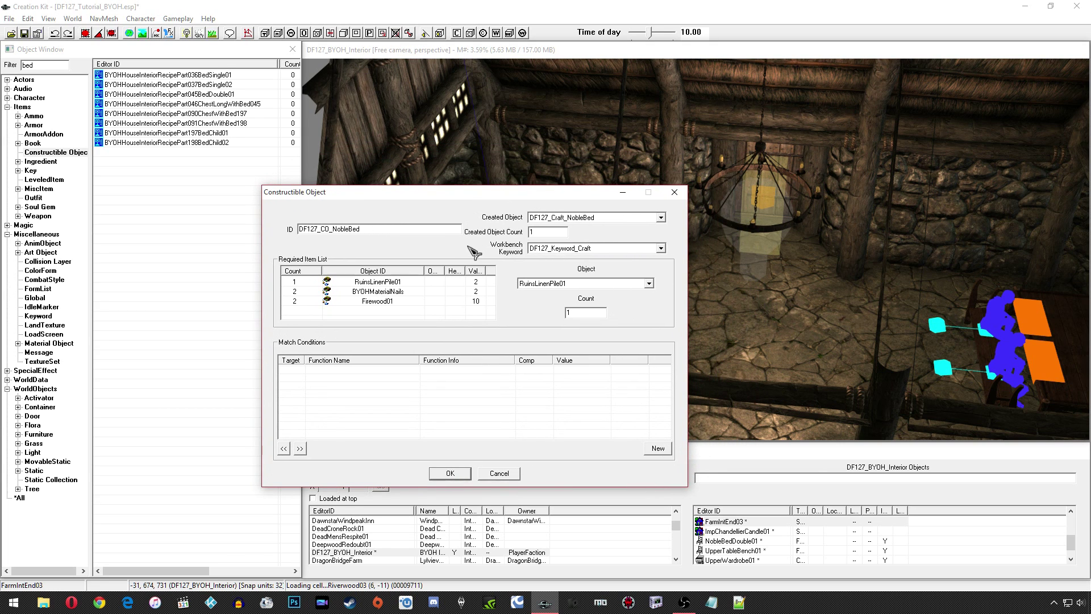
right_click(401, 398)
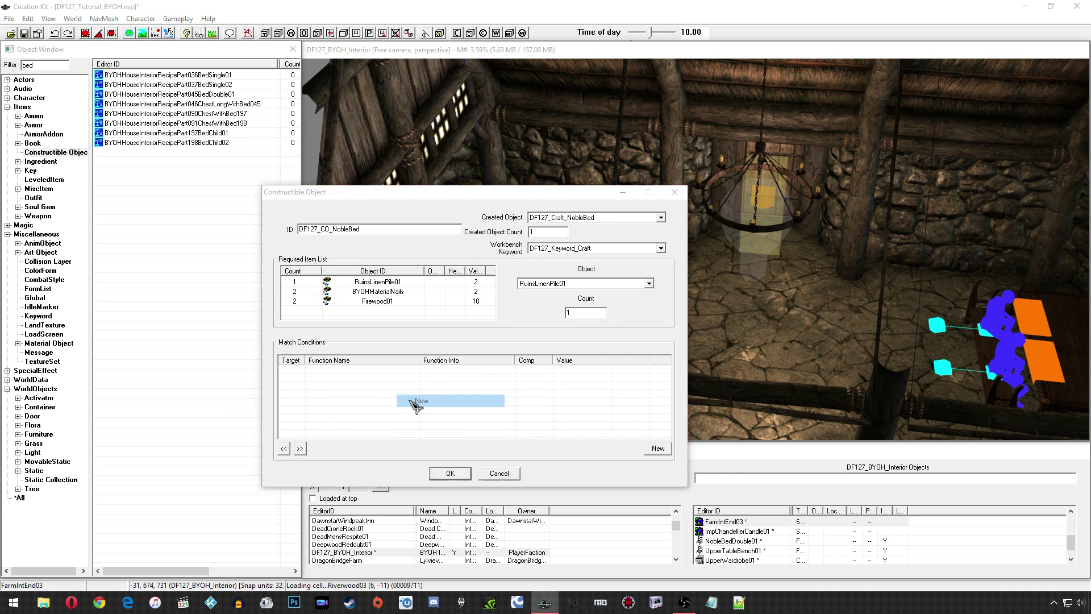
left_click(414, 402)
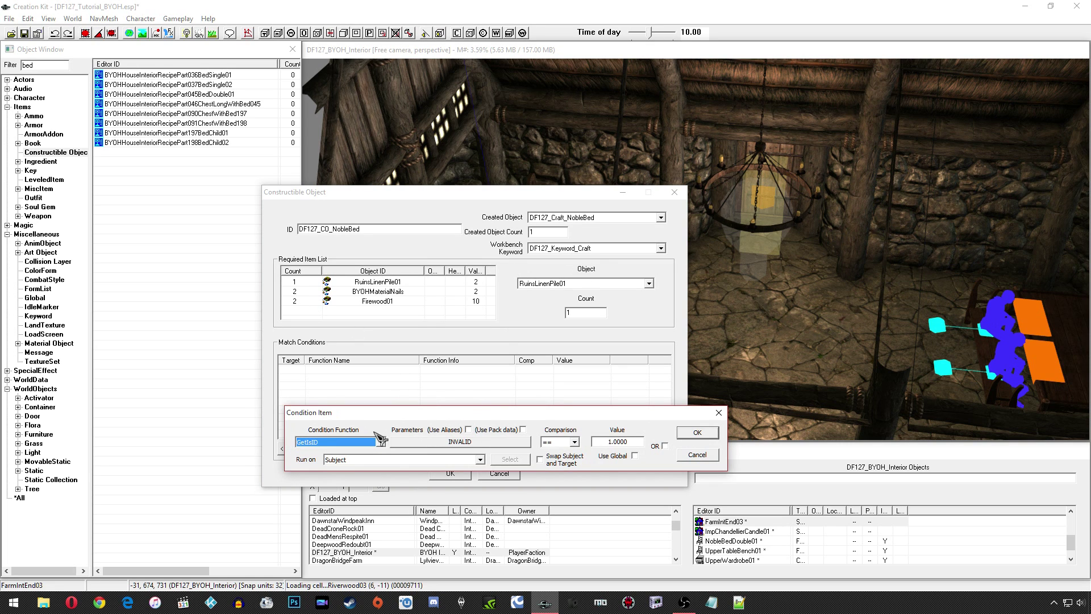
key("g")
left_click_drag(360, 413, 288, 412)
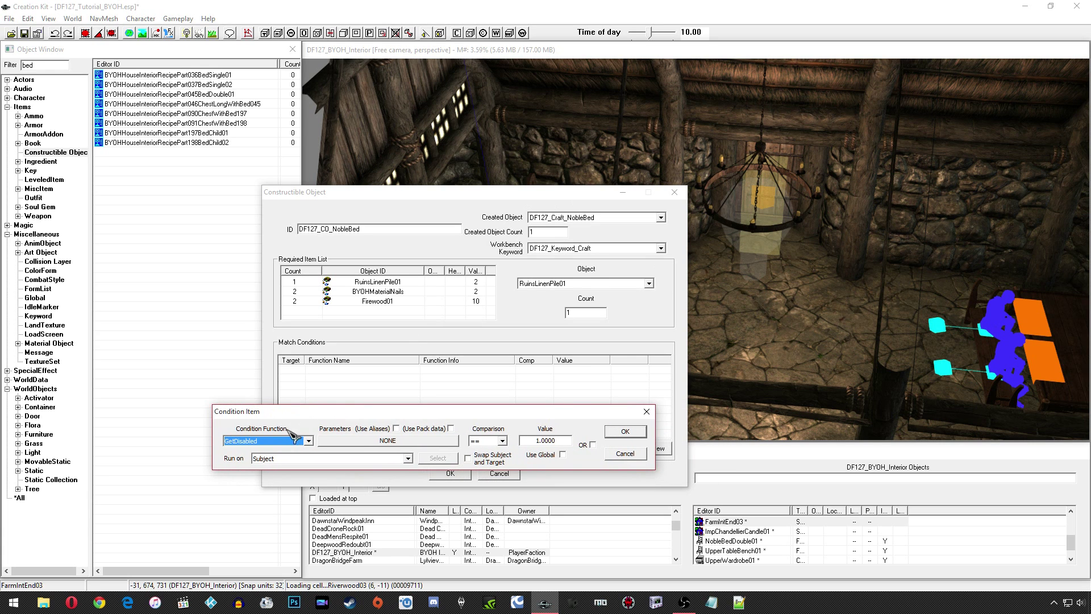
Run the GetDisabled condition on a reference, choosing the NobleBedDouble01 bed in the interior cell
left_click(294, 458)
left_click(286, 488)
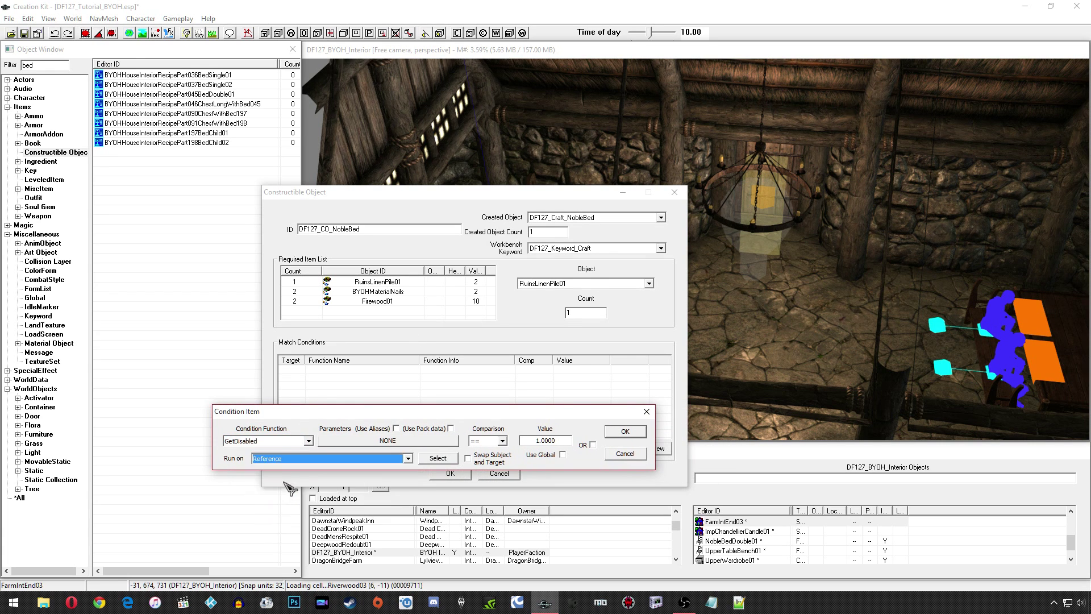
left_click(436, 458)
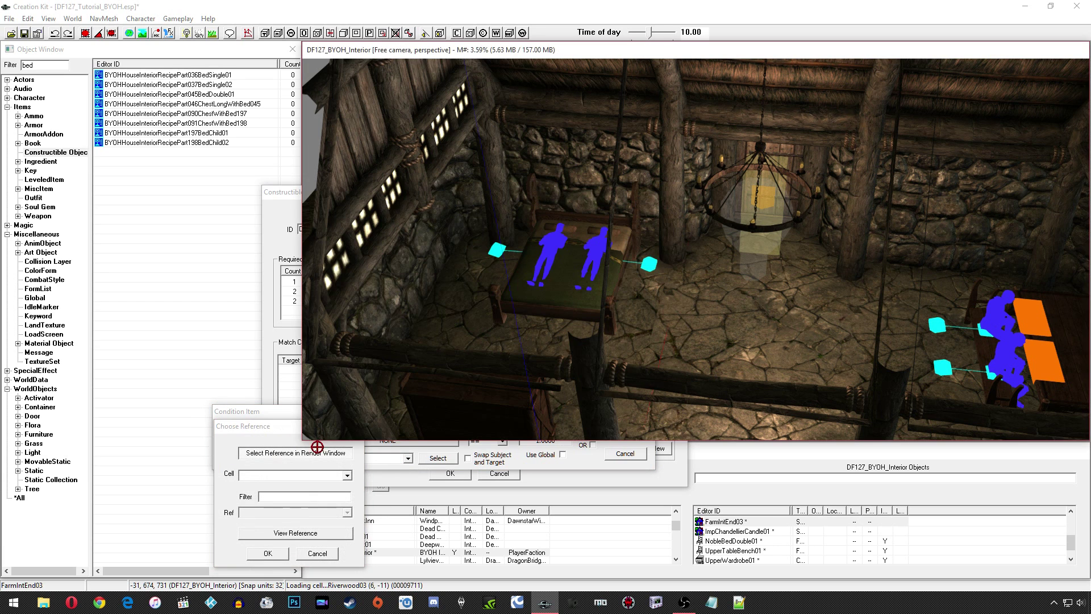
left_click(268, 553)
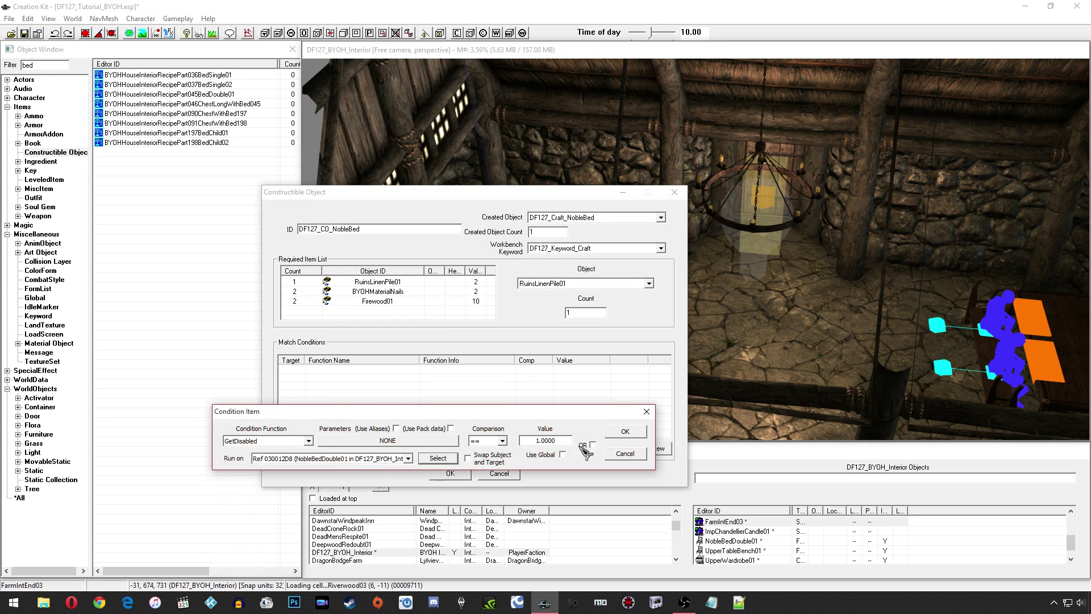
Accept the GetDisabled condition with a value of 1 and confirm the DF127_CO_NobleBed recipe
left_click_drag(564, 437, 527, 441)
left_click(625, 431)
left_click_drag(517, 199, 464, 219)
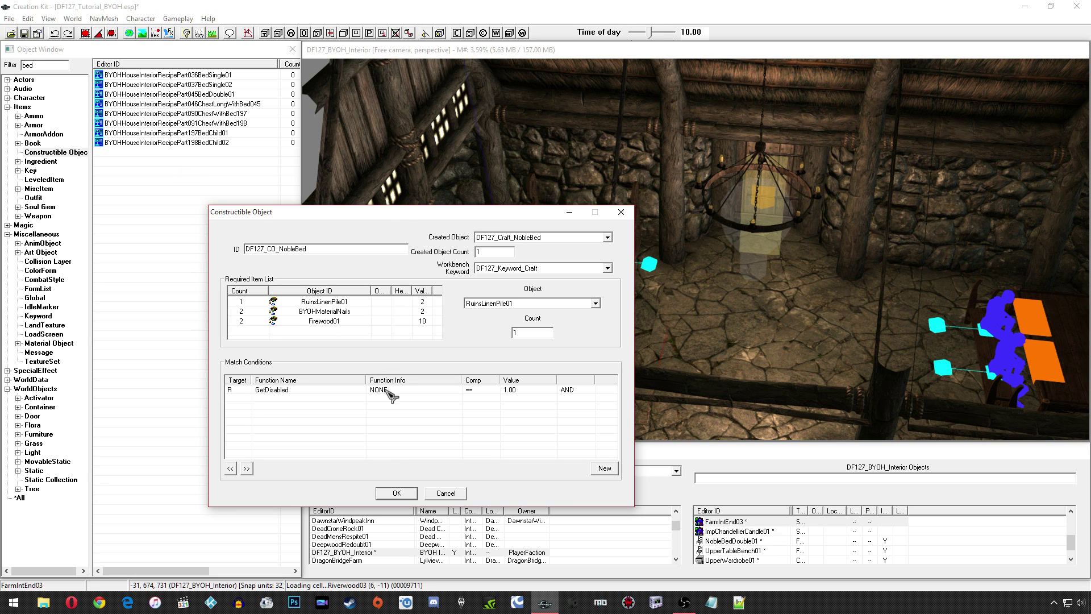
left_click(396, 493)
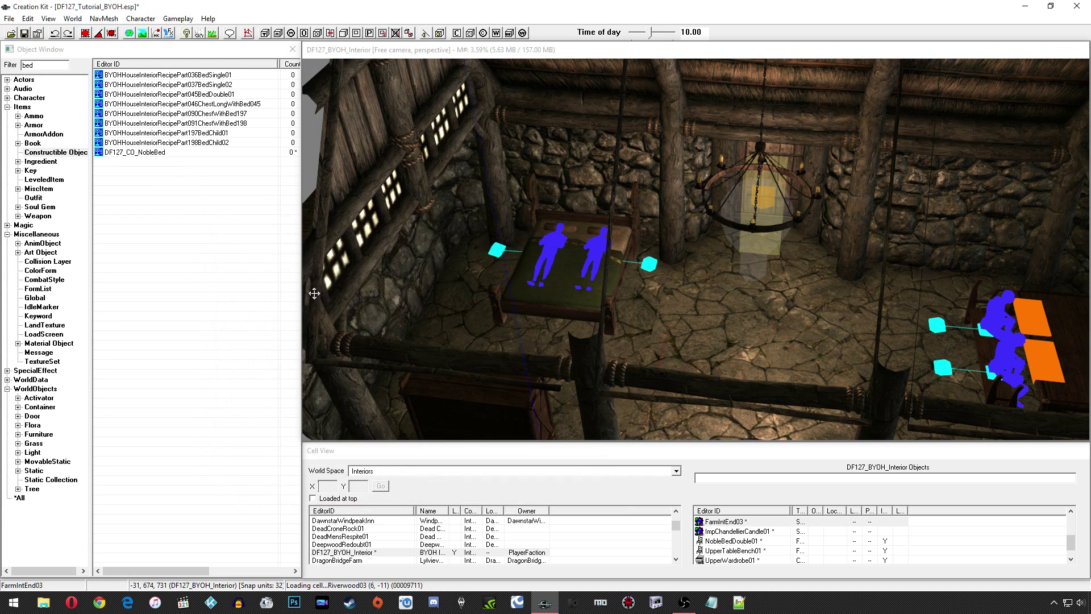
Create a new misc item DF127_Craft_House from DF127_Craft_NobleBed, named House (5) with a value of 2500
left_click(39, 189)
type("df12")
double_click(136, 75)
left_click_drag(494, 196, 436, 217)
type("House")
type("House (")
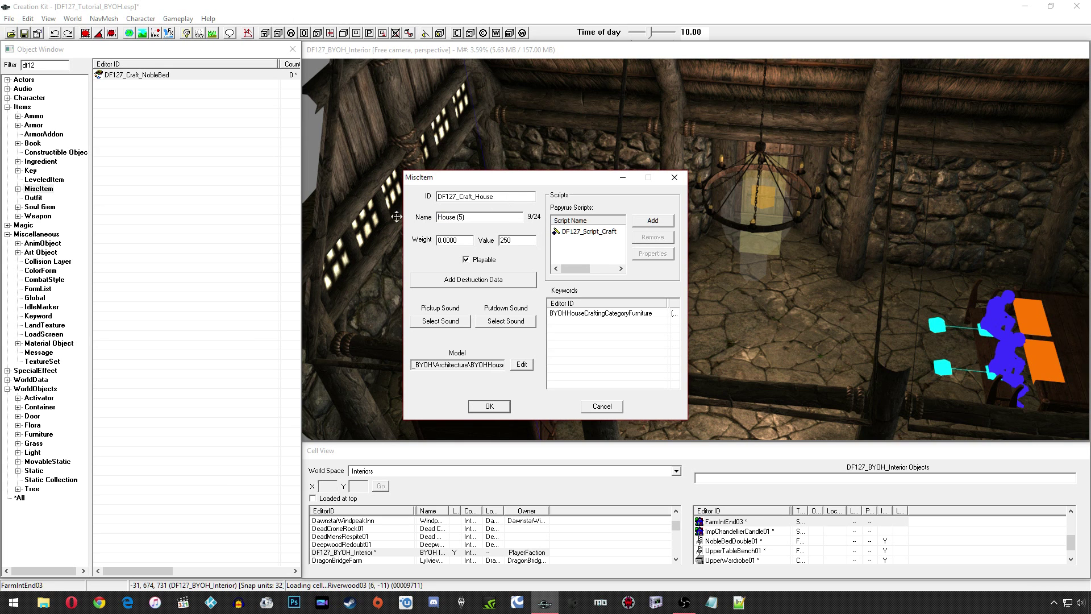
left_click(491, 407)
Replace the furniture category keyword on DF127_Craft_House with BYOHHouseCraftingCategoryExterior
double_click(132, 75)
left_click(600, 314)
key("Delete")
right_click(610, 323)
left_click(622, 339)
type("cate")
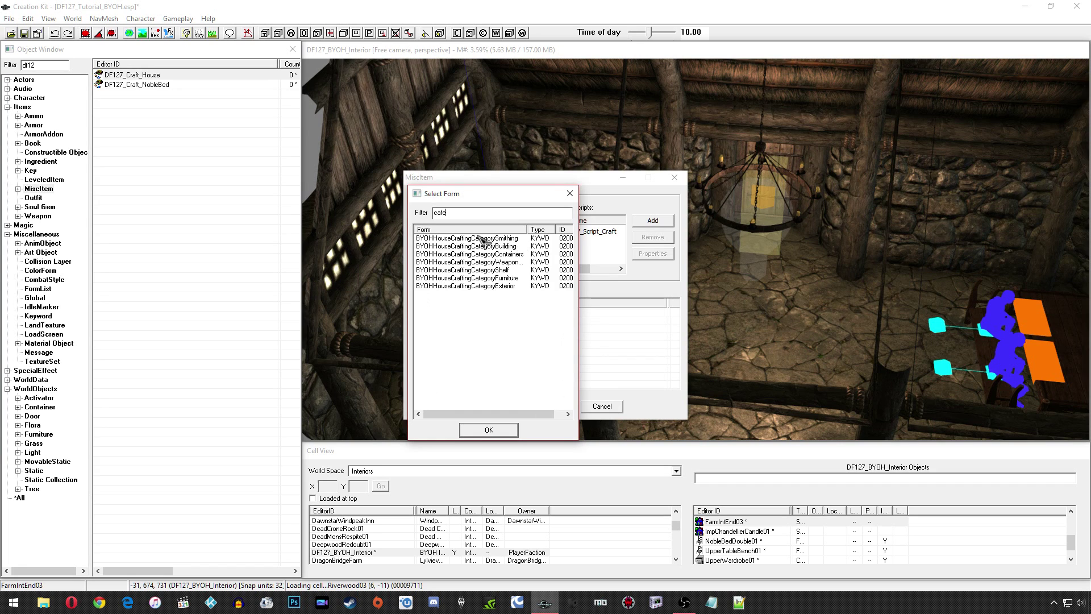
left_click(466, 286)
left_click(488, 429)
Set the CraftItem property of the item's DF127_Script_Craft script to DF127_Craft_House
double_click(581, 231)
left_click(319, 257)
left_click(529, 258)
scroll(520, 278, "up", 1)
left_click(515, 281)
Set the script's EnableRef_01 property to the DF127_X_Exterior marker in the DF127_BYOH_Exterior cell
left_click(308, 265)
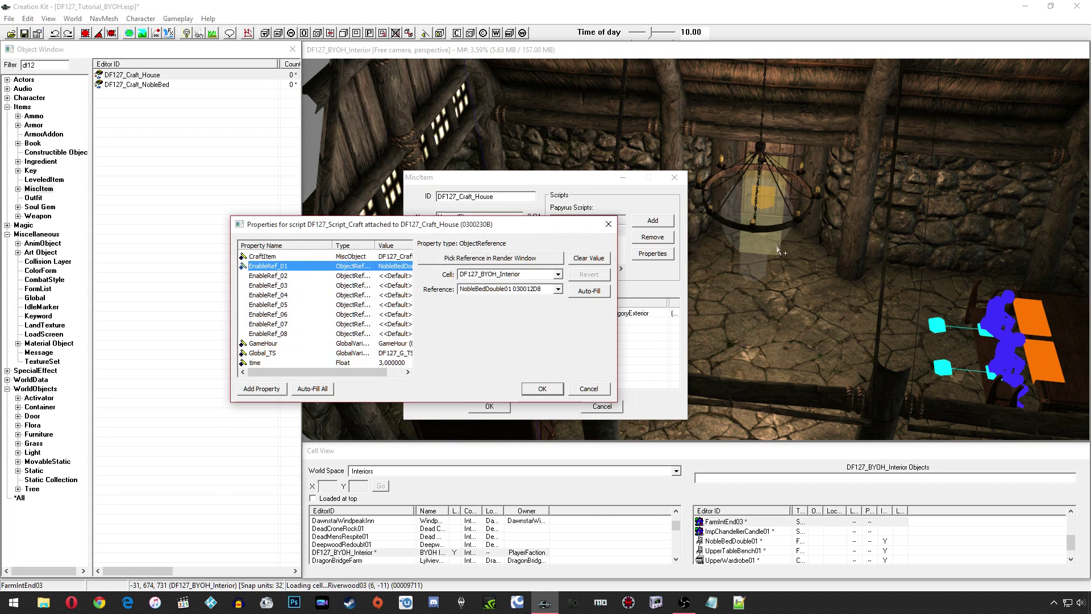
double_click(764, 231)
left_click(581, 334)
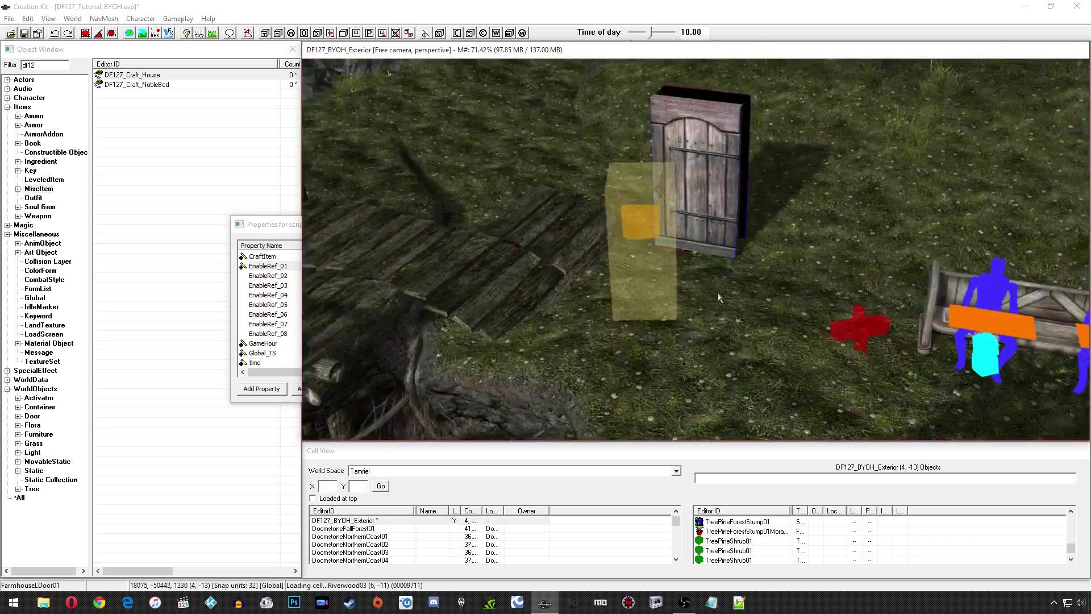
middle_click_drag(719, 297, 556, 267, "shift")
left_click(290, 264)
left_click(492, 259)
left_click(288, 267)
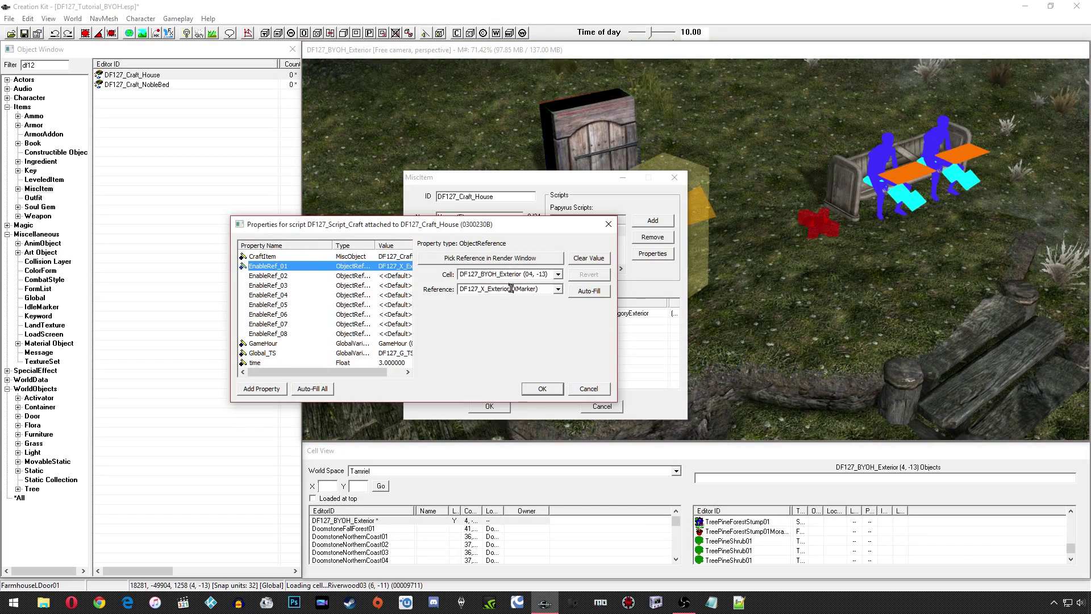
Set the script's time property to 5 and confirm the DF127_Craft_House item
left_click(272, 304)
left_click(270, 343)
left_click(268, 352)
left_click(266, 362)
left_click_drag(500, 259, 449, 259)
type("5")
left_click(532, 392)
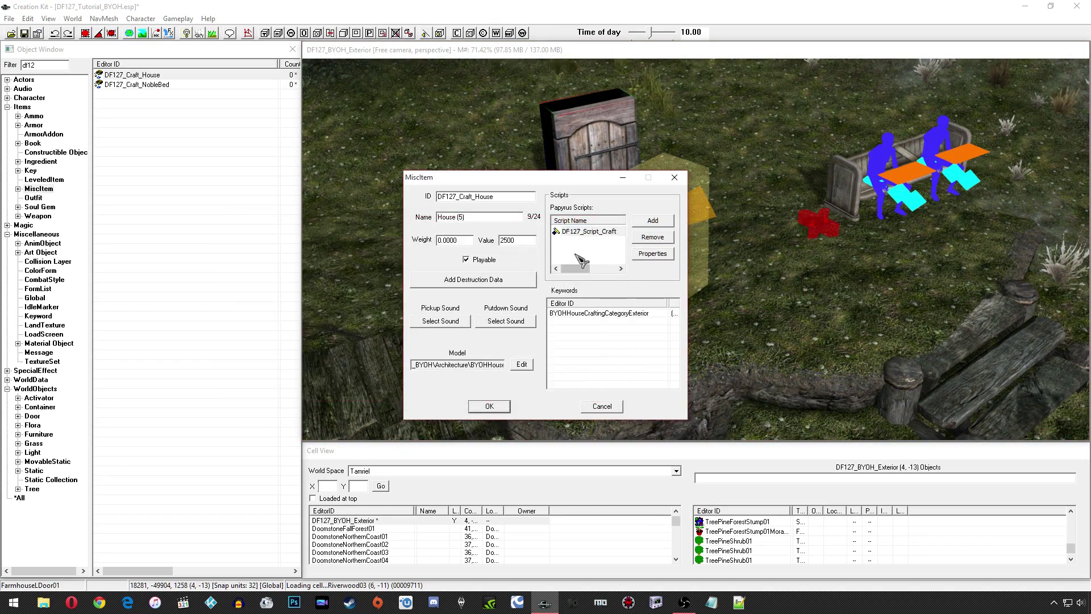
left_click(490, 406)
Open the DF127_CO_NobleBed constructible object and change its ID to DF127_CO_House
left_click(56, 152)
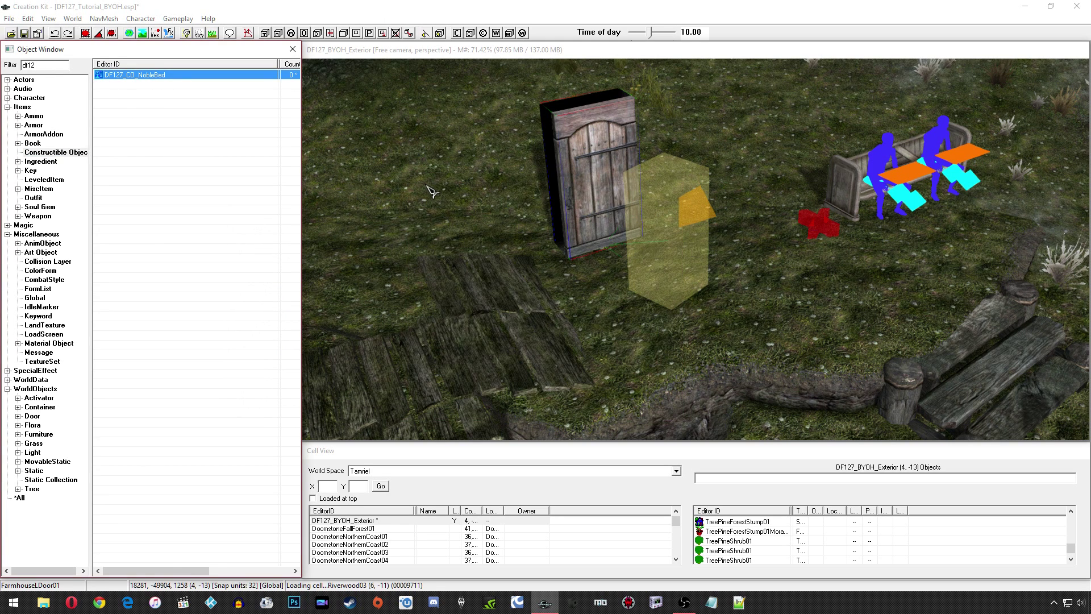
left_click_drag(445, 189, 403, 190)
type("House")
Replace RuinsLinenPile01 in the recipe's required items with BYOHMaterialStoneBlock at a count of 5
left_click(437, 241)
key("Delete")
right_click(503, 242)
left_click(511, 248)
left_click(637, 243)
scroll(639, 271, "up", 1)
left_click(647, 284)
type("5")
left_click_drag(648, 274, 590, 272)
Set the required counts to 4 for BYOHMaterialNails and 12 for Firewood01
left_click(452, 251)
type("4")
left_click(483, 260)
type("12")
left_click(449, 262)
Change the reference of the house recipe's GetDisabled condition to the red X marker in the exterior cell
double_click(496, 329)
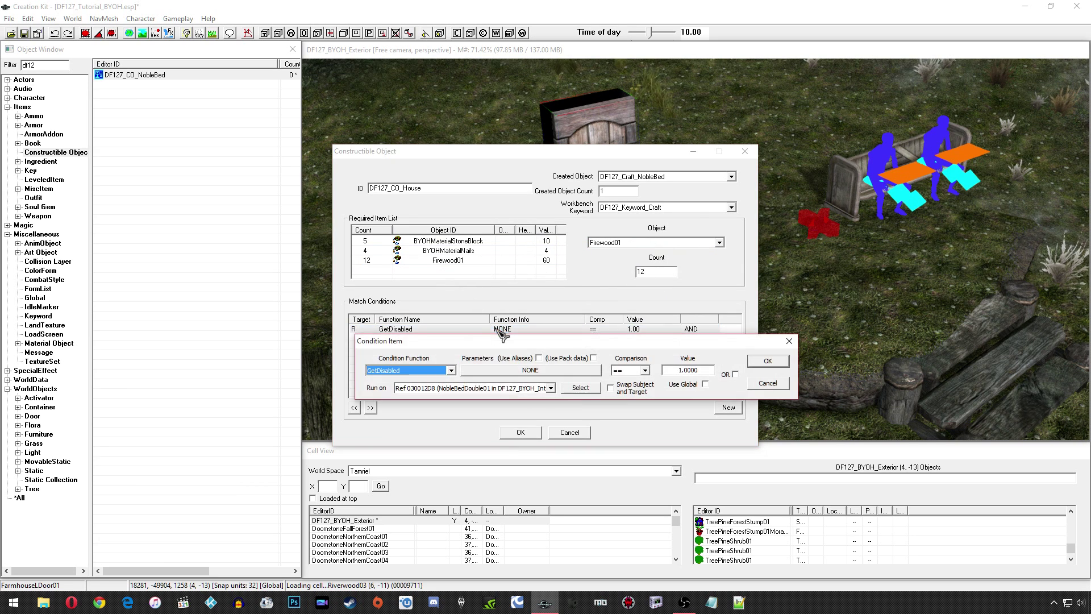
left_click(579, 388)
left_click(450, 383)
double_click(829, 228)
left_click(414, 481)
left_click(759, 360)
Set the house recipe's created object to DF127_Craft_House
left_click(664, 176)
scroll(659, 190, "up", 1)
left_click(655, 201)
Confirm DF127_CO_House as a new form and save the plugin
left_click(572, 359)
left_click(522, 434)
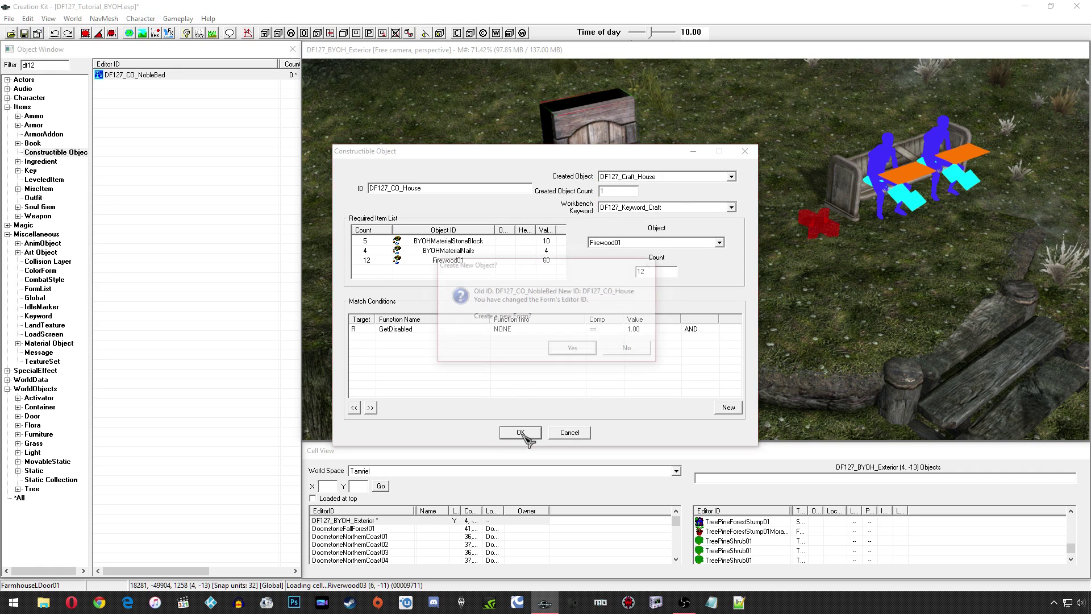
key("Return")
key("ctrl+s")
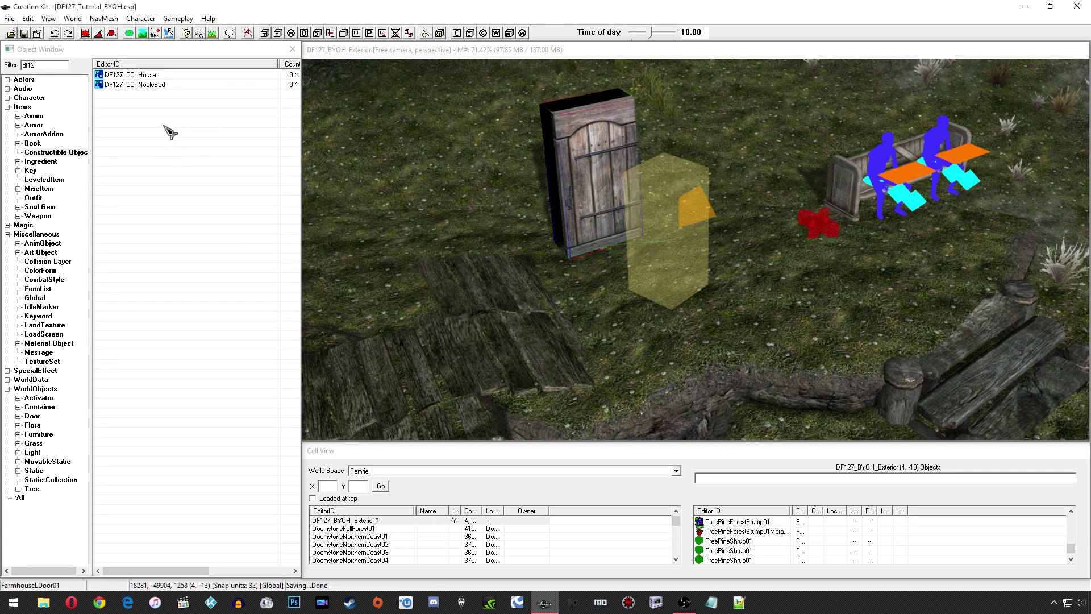
Add a second match condition to DF127_CO_NobleBed using GetDisabled with a value of 0
left_click(134, 85)
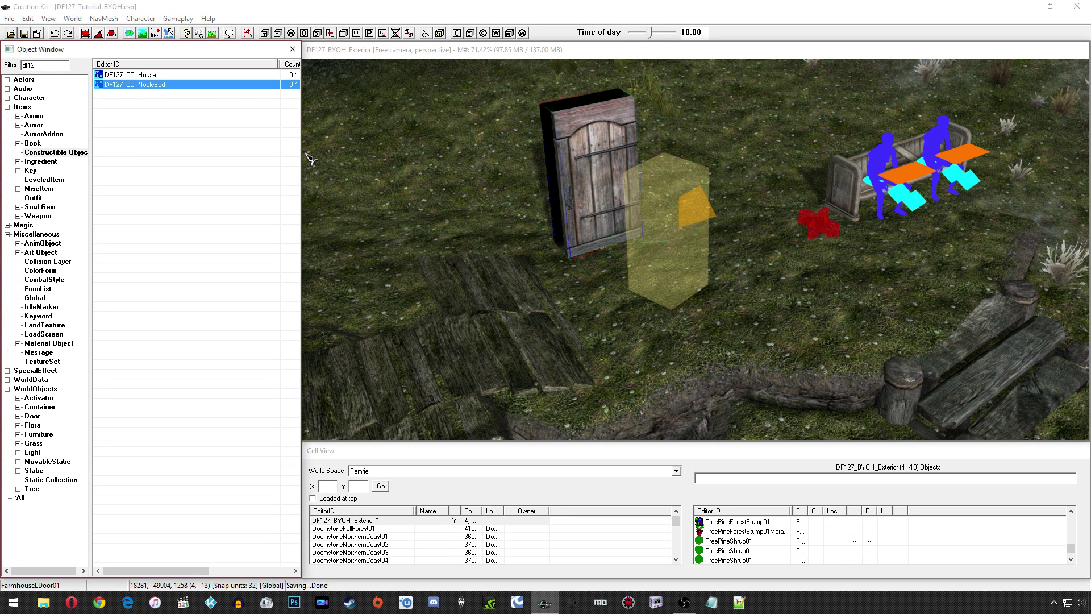
left_click_drag(461, 153, 258, 148)
left_click(284, 351)
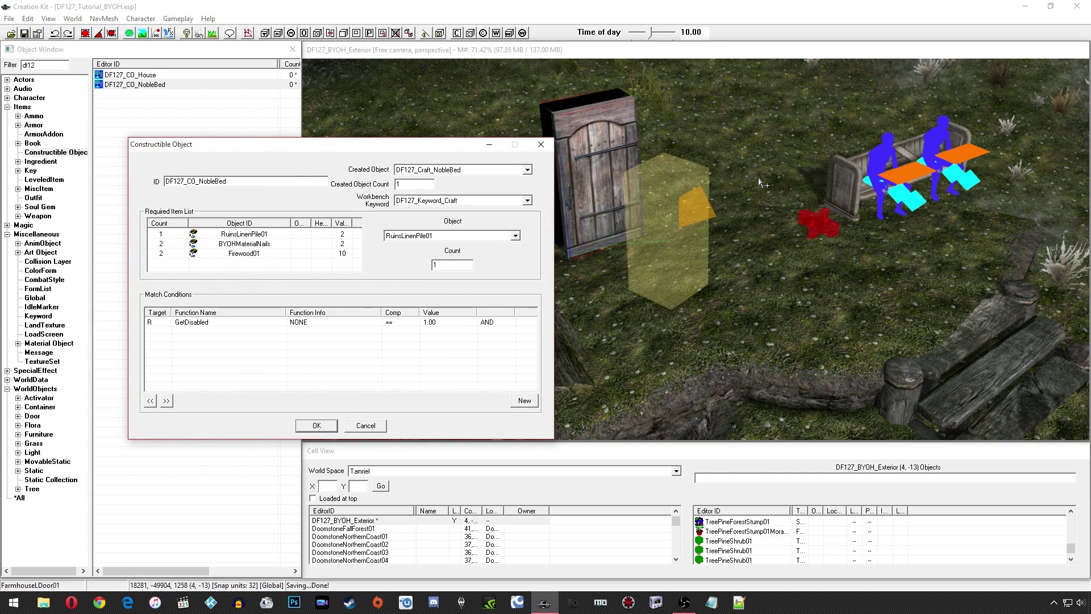
right_click(276, 335)
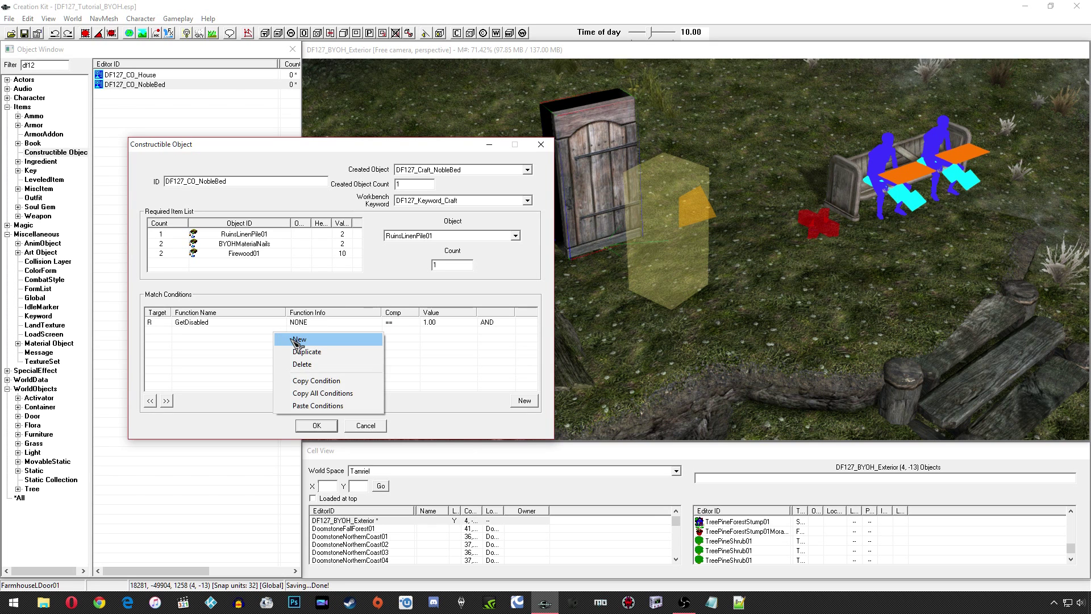
left_click(297, 341)
type("getdi")
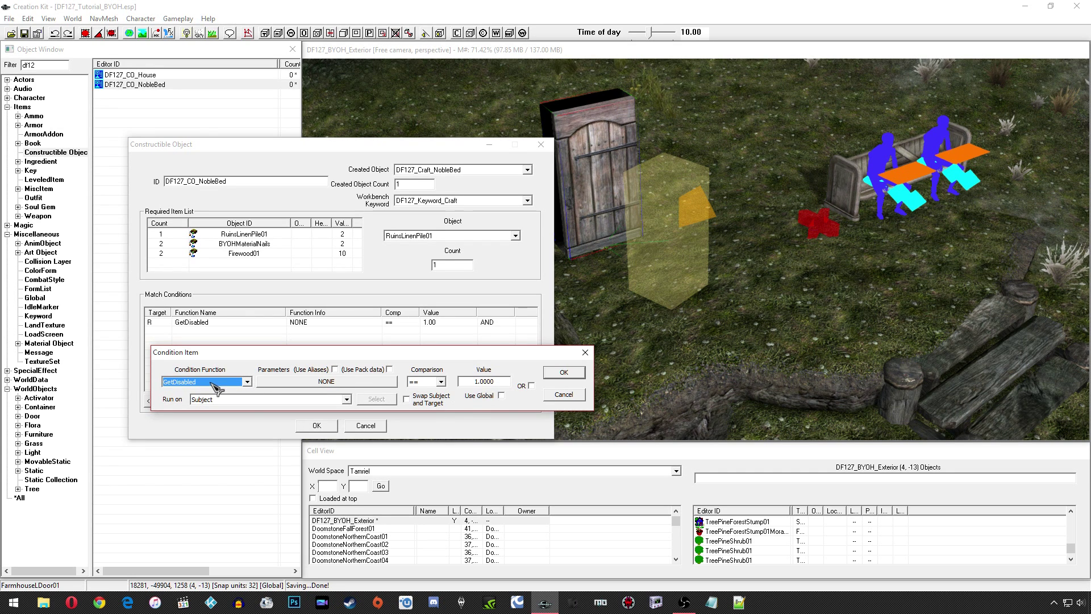
left_click_drag(497, 382, 415, 381)
type("0")
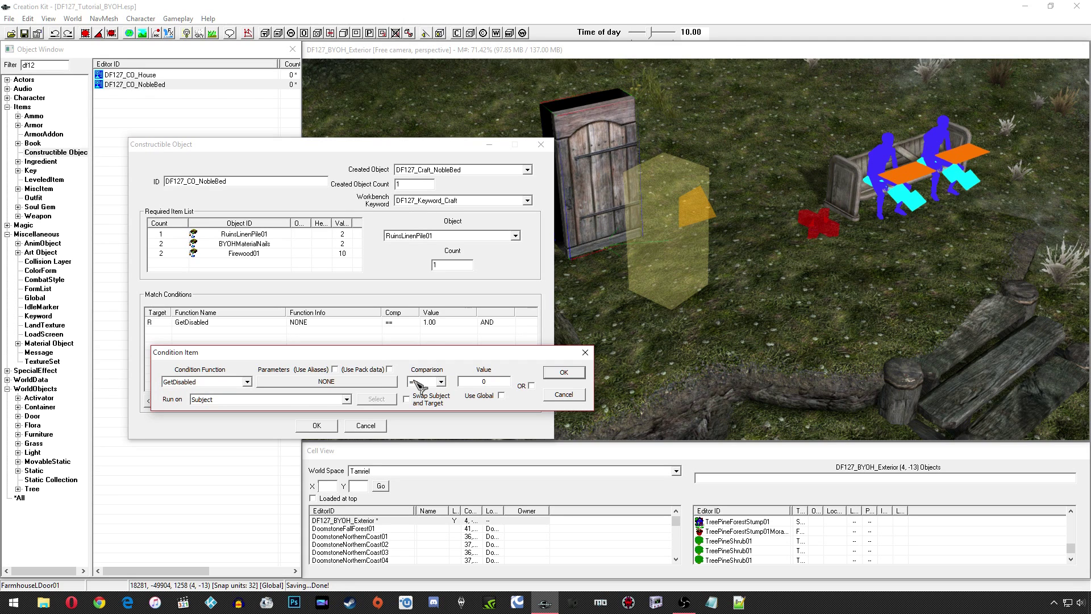
Run the new condition on a reference, choosing the DF127_X_Exterior marker in the DF127_BYOH_Exterior cell
left_click(267, 399)
left_click(261, 423)
left_click(376, 399)
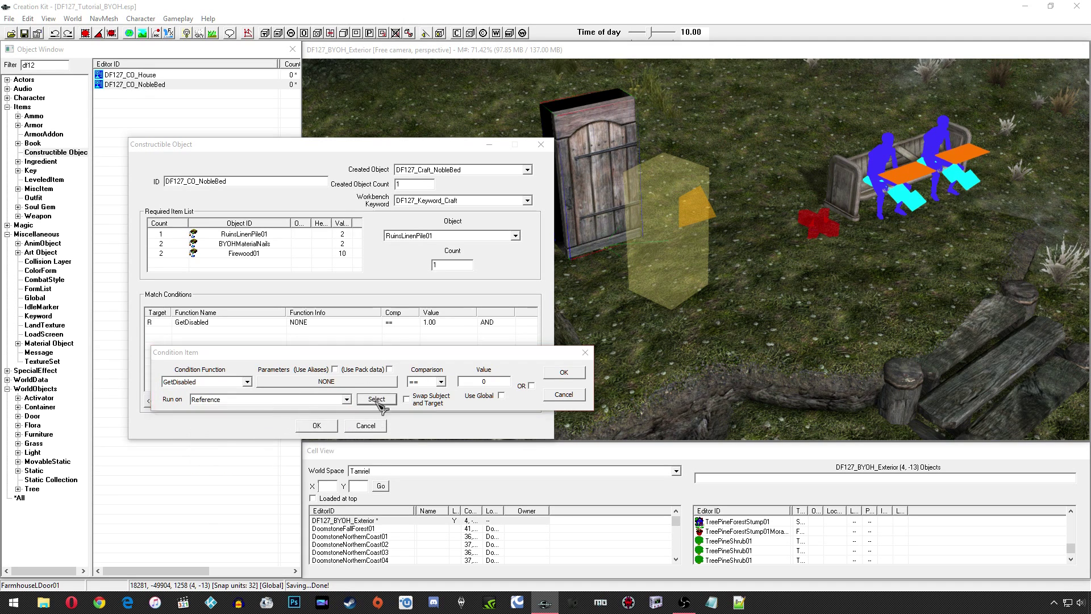
left_click(234, 394)
left_click(809, 227)
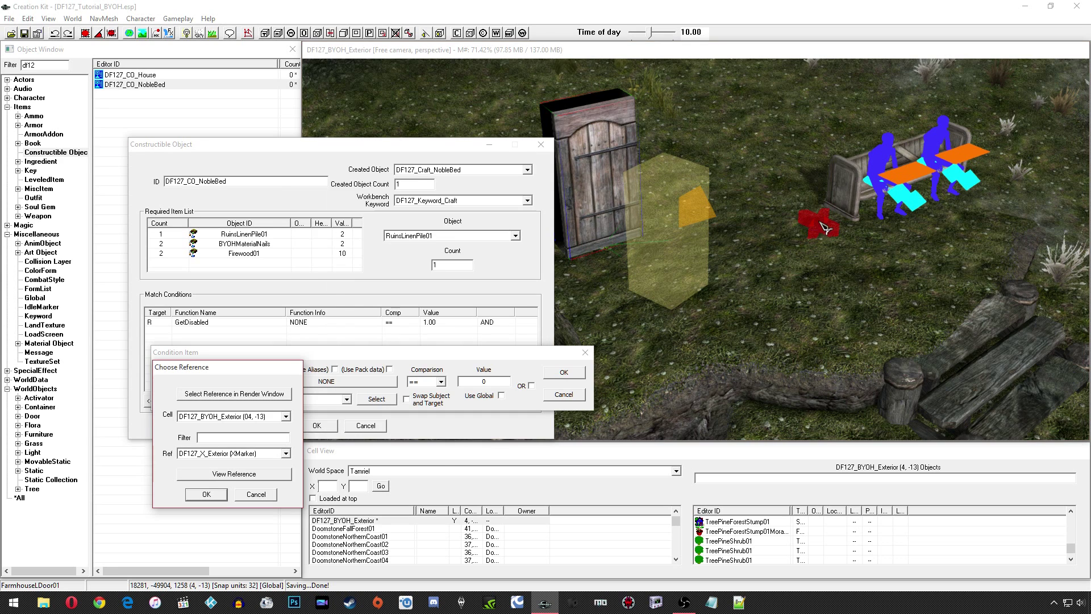
left_click(215, 489)
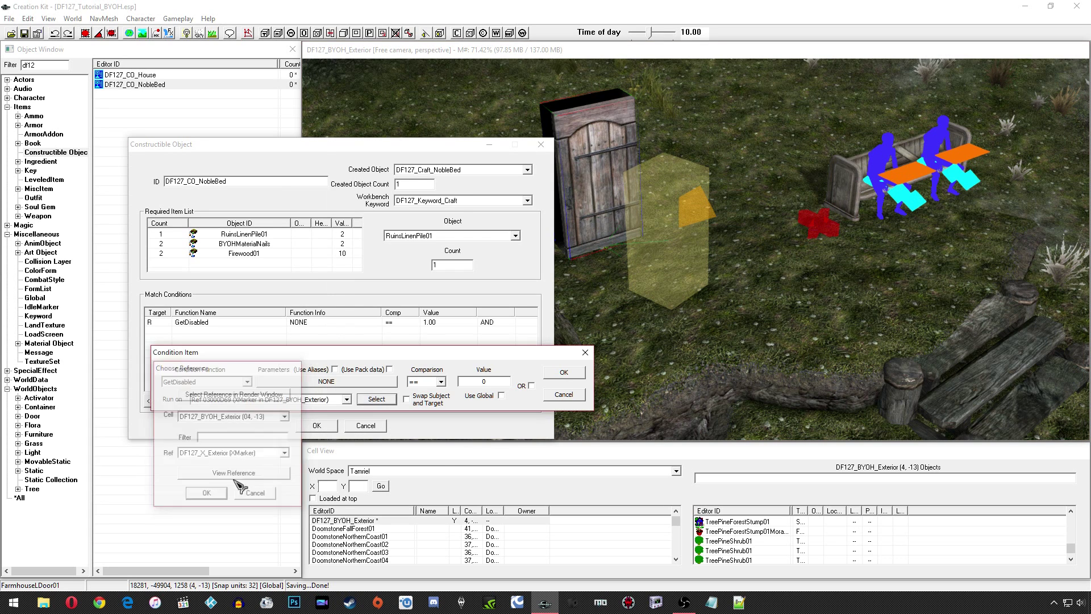
left_click(562, 372)
Confirm the DF127_CO_NobleBed recipe with both conditions and save the plugin
left_click(430, 331)
left_click(482, 322)
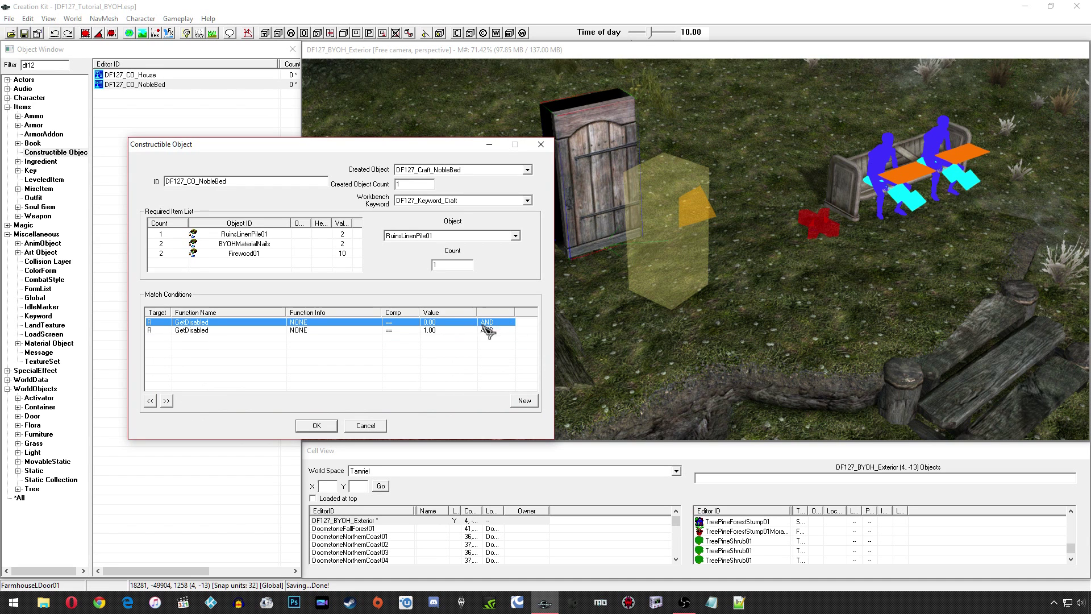
left_click(480, 329)
left_click(445, 341)
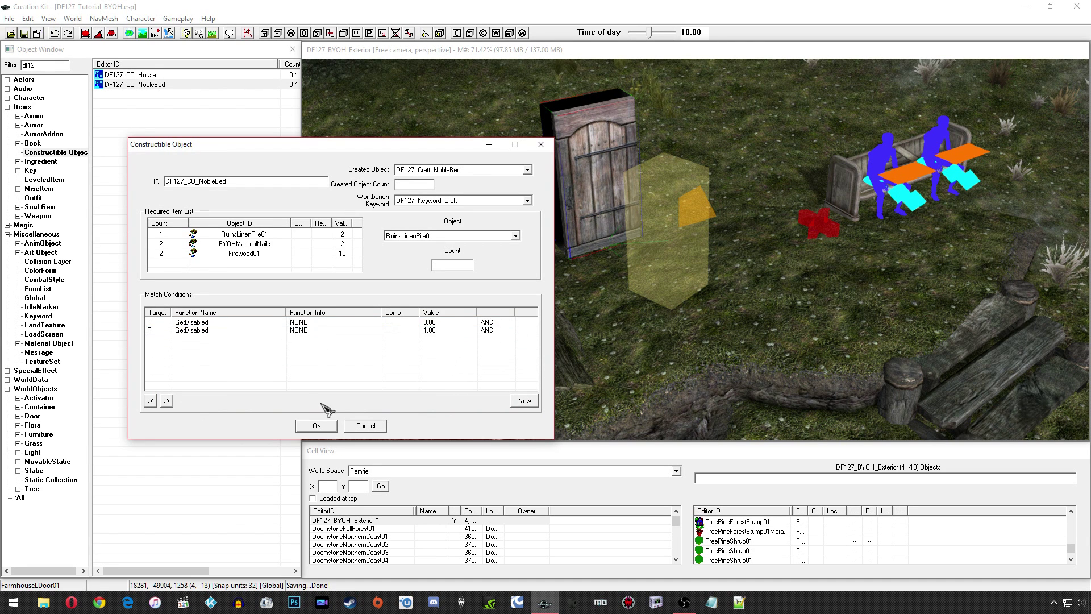
left_click(316, 425)
middle_click_drag(574, 299, 563, 315)
left_click(629, 304)
left_click(25, 33)
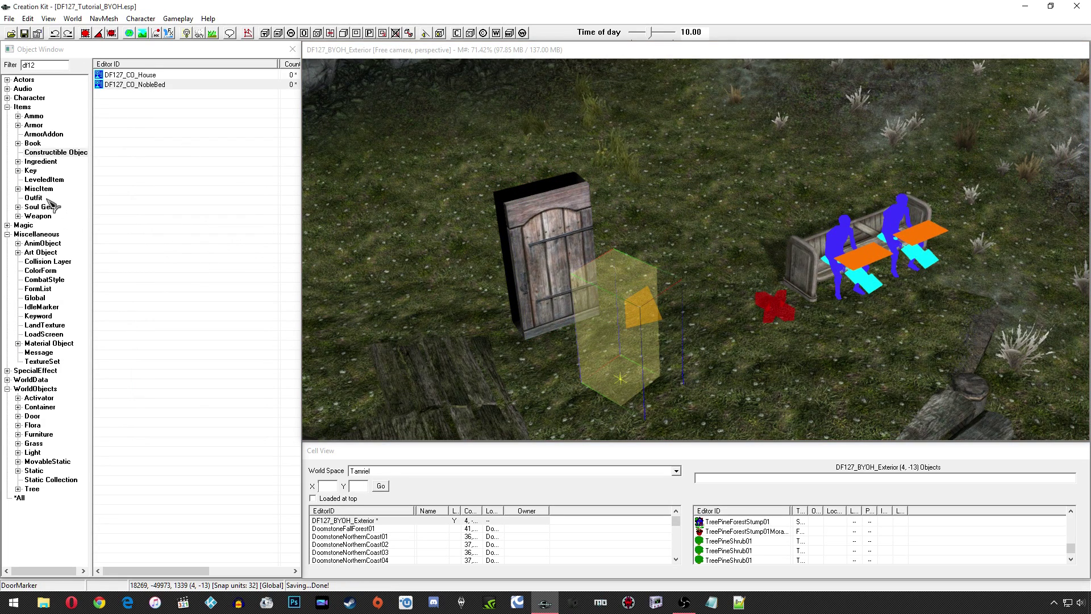
Filter the container objects by noble and preview BYOHHouseNobleWardrobe01
left_click(8, 107)
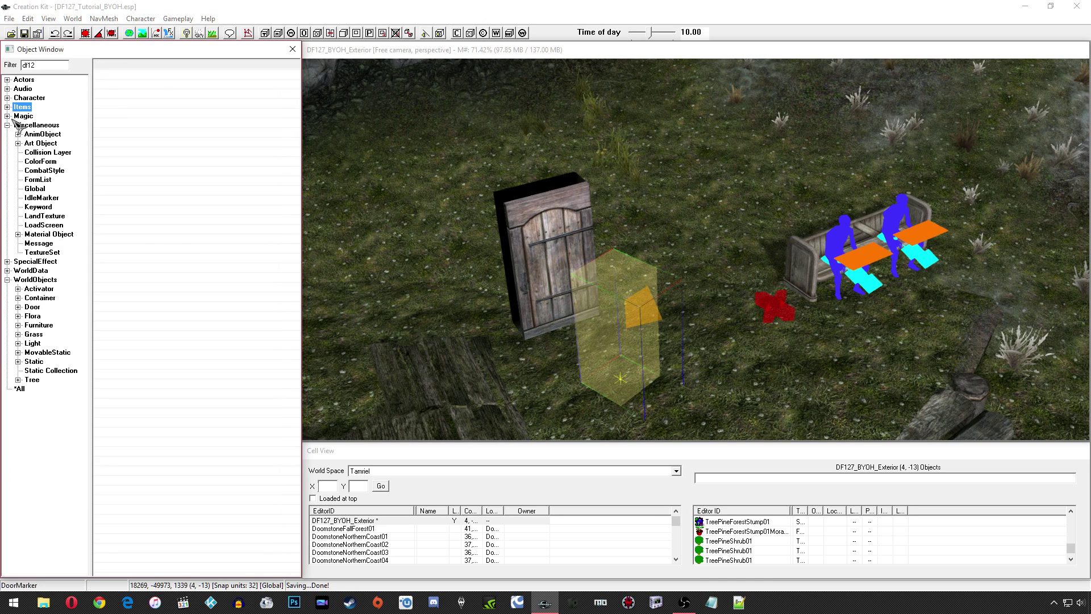
left_click(8, 125)
left_click(38, 171)
left_click_drag(42, 67, 6, 72)
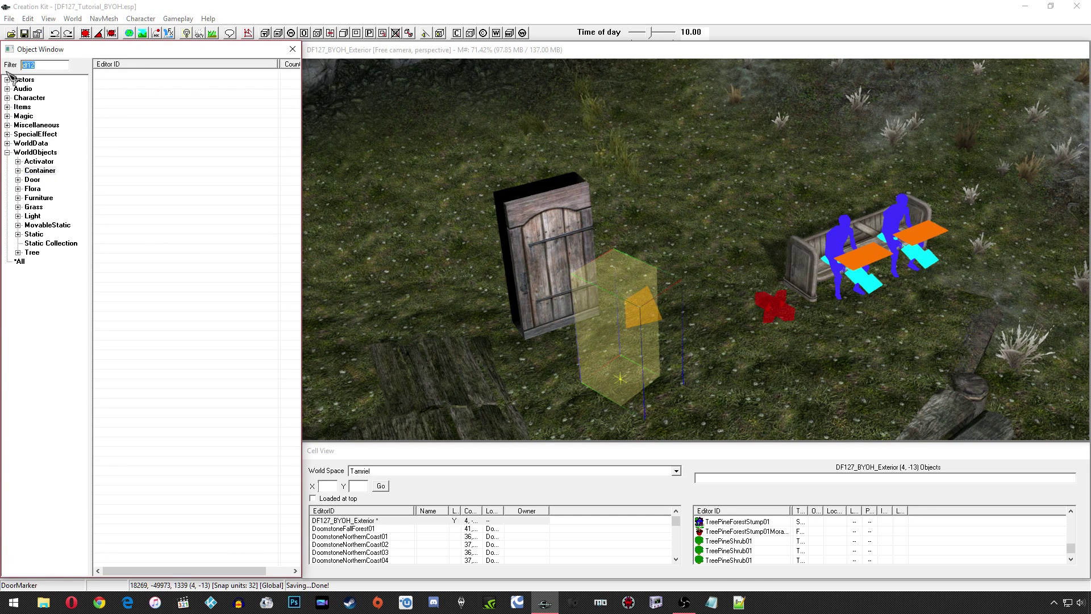
key("BackSpace")
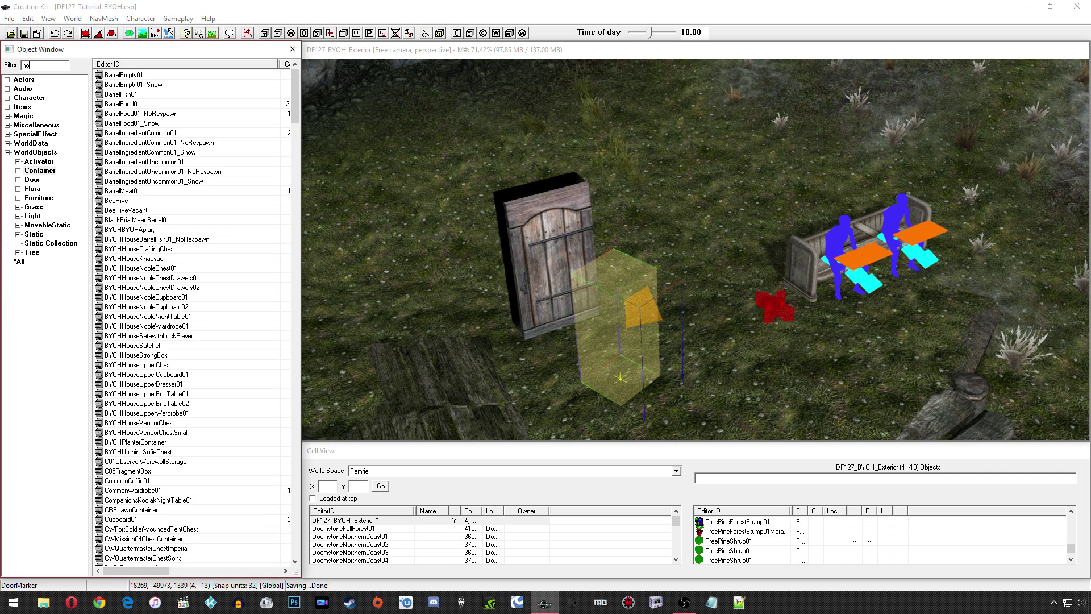
right_click(143, 133)
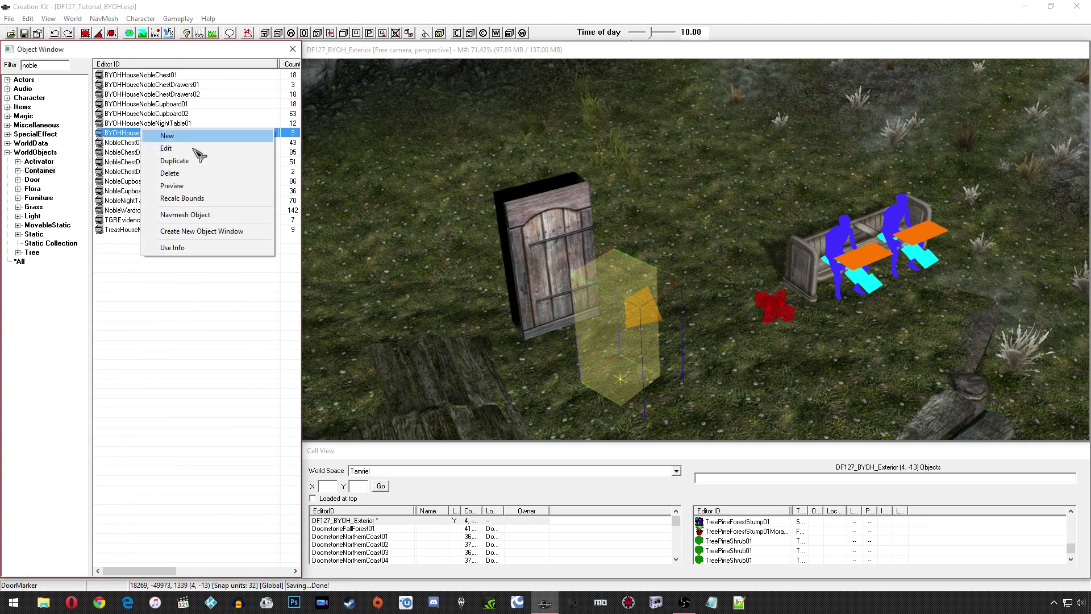
left_click(172, 186)
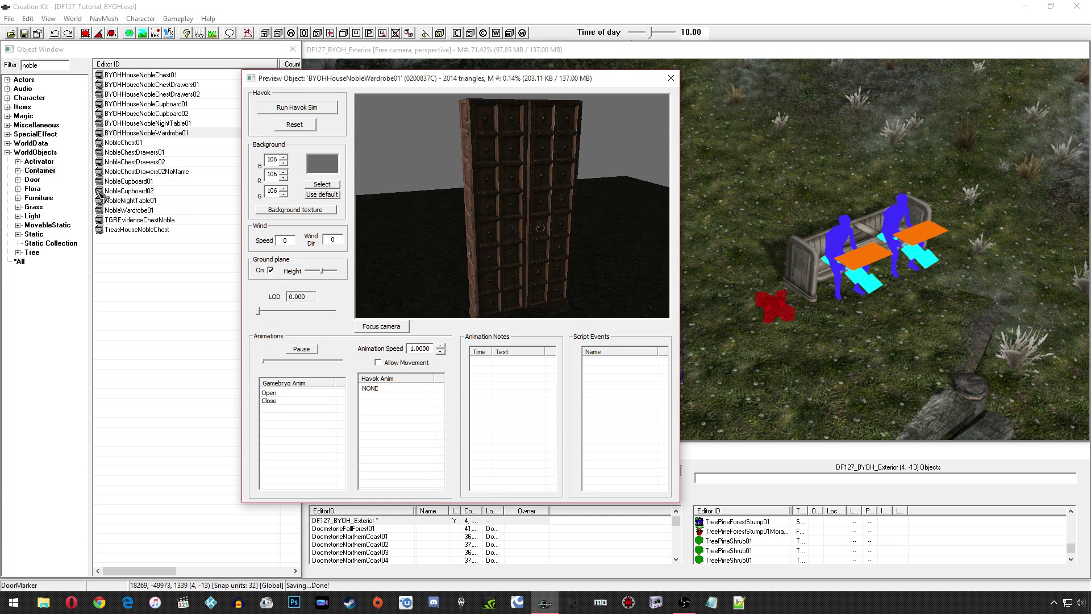
Preview the other noble chests, drawers, cupboards and wardrobes to find a suitable container model
left_click(129, 142)
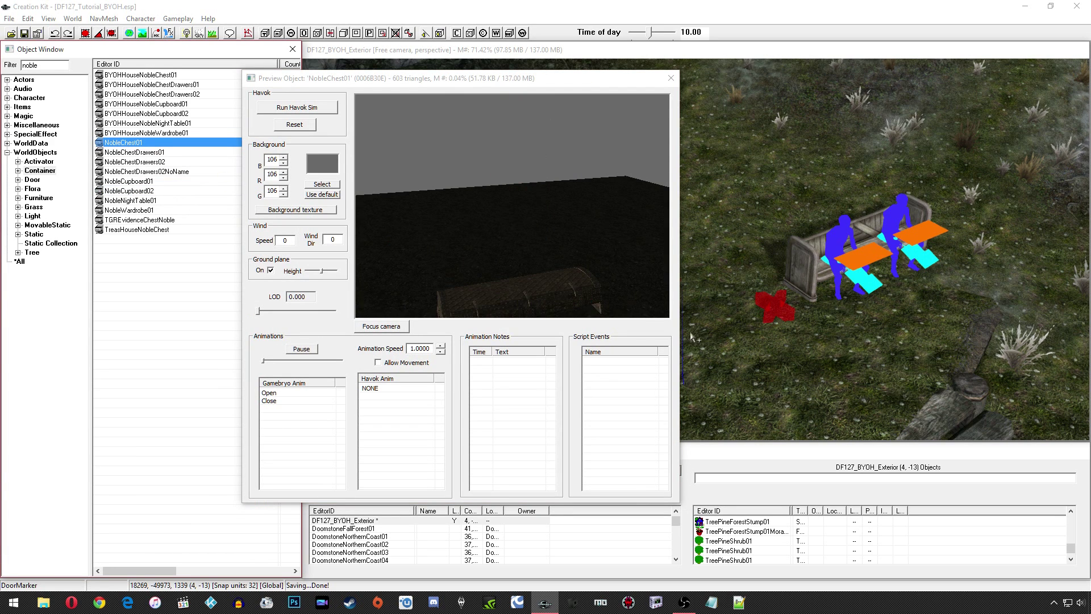
left_click(185, 172)
left_click(152, 191)
left_click(160, 211)
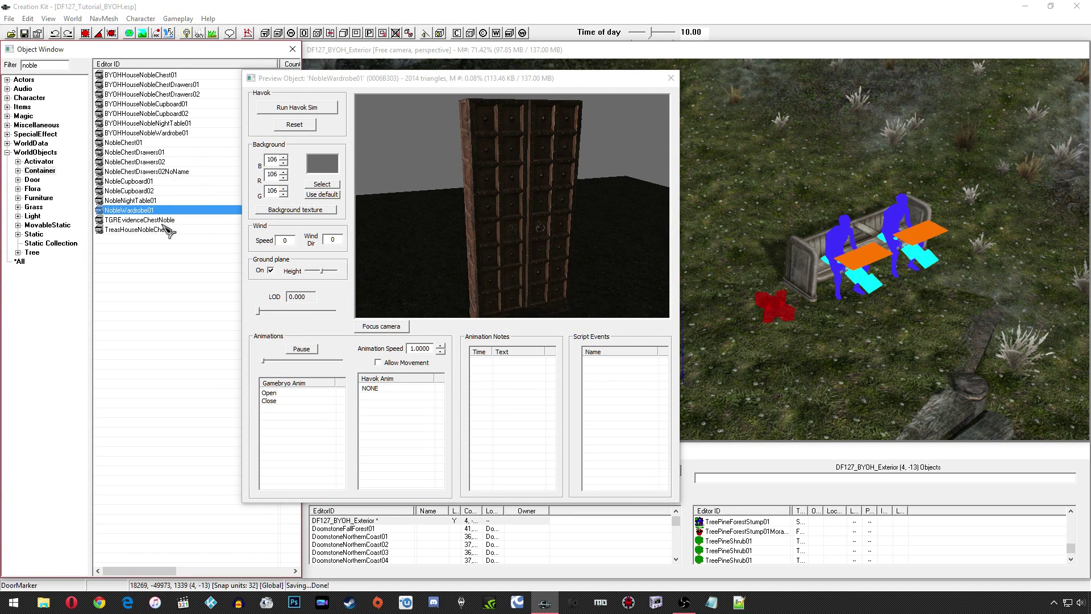
left_click(162, 224)
key("Up")
key("Up")
key("Up")
key("Up")
key("Up")
key("Up")
key("Up")
key("Up")
key("Up")
key("Up")
key("Up")
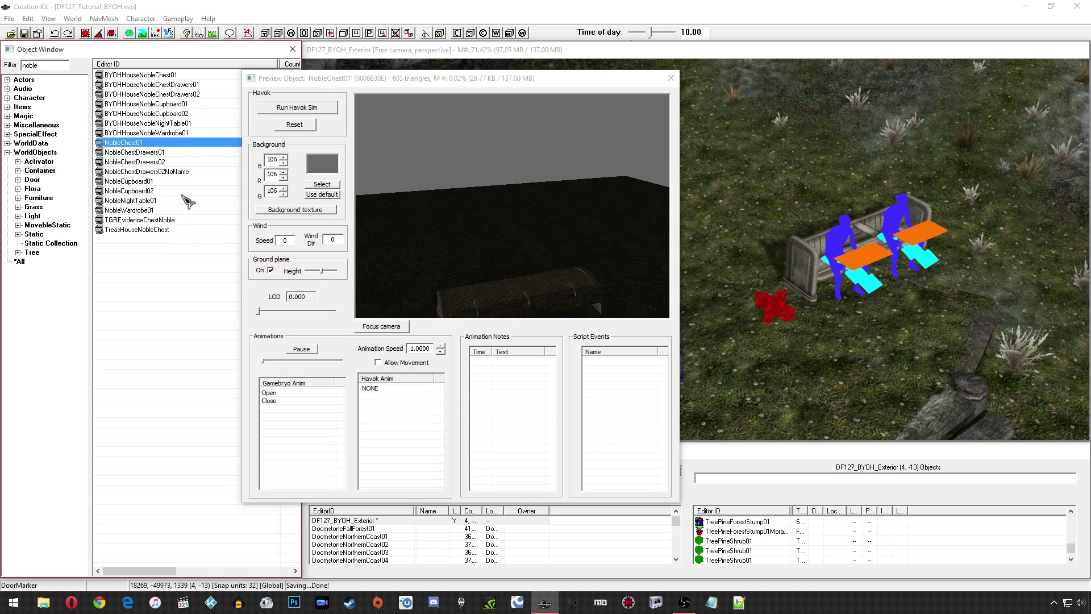
key("Up")
key("Up")
key("Up")
Filter the containers by upper and preview the models through to TreasUpperChestEMPTY
double_click(50, 63)
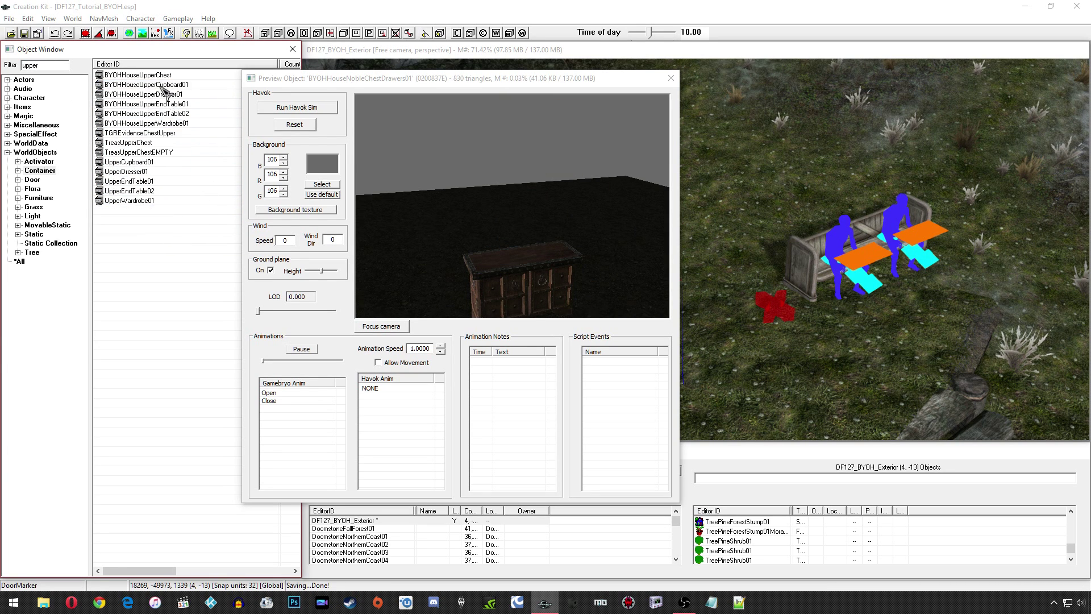
left_click(160, 86)
key("Down")
key("Down")
key("Down")
key("Down")
key("Down")
key("Down")
key("Down")
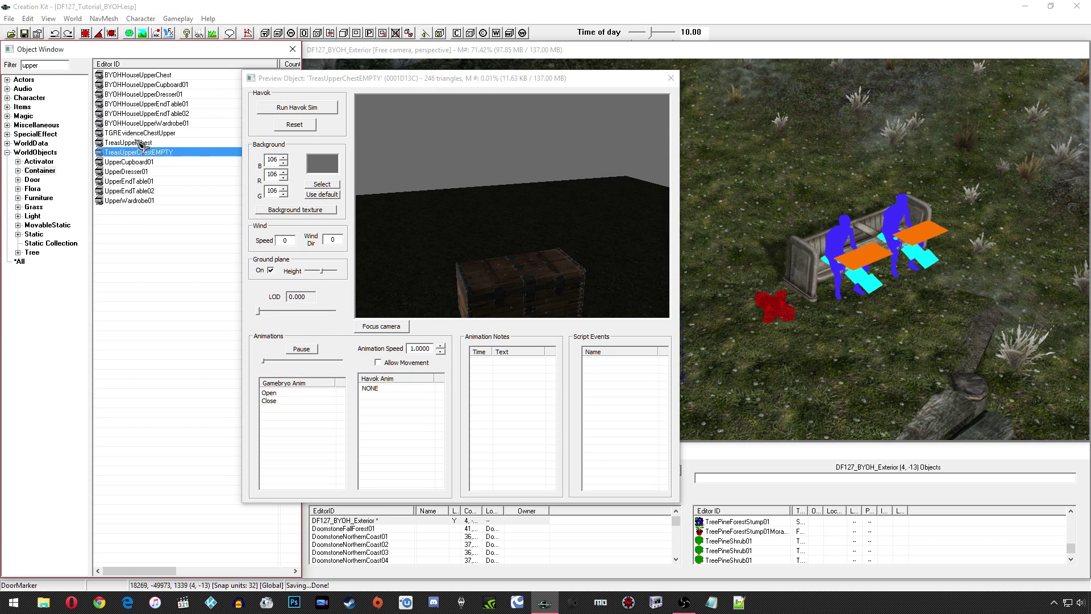
Open the TreasUpperChestEMPTY container for editing and add 20 Firewood01 to its item list
key("Return")
left_click(671, 78)
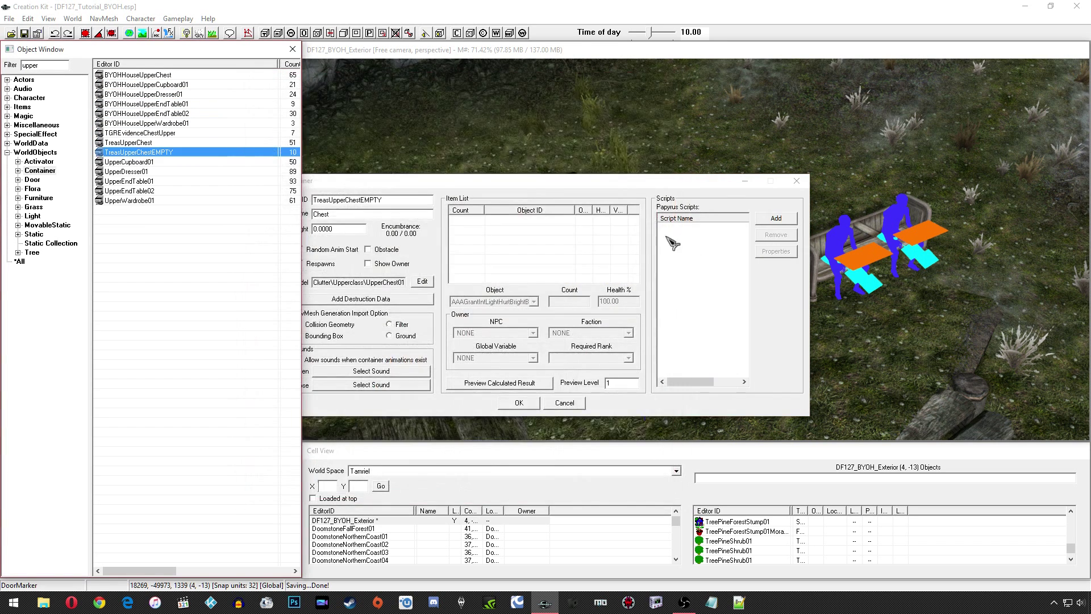
right_click(516, 239)
left_click(527, 248)
left_click(483, 300)
left_click(476, 299)
type("fire")
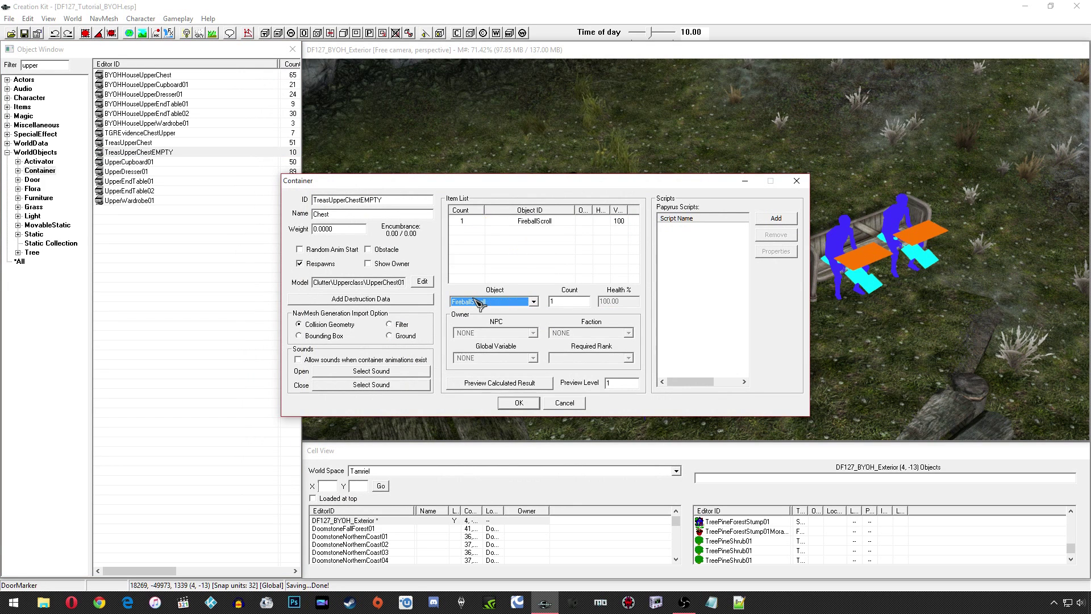
key("Tab")
Add BYOHMaterialNails with a count of 10 to the chest's item list
right_click(524, 252)
left_click(539, 260)
left_click(489, 304)
left_click(487, 302)
type("byohm")
left_click(492, 305)
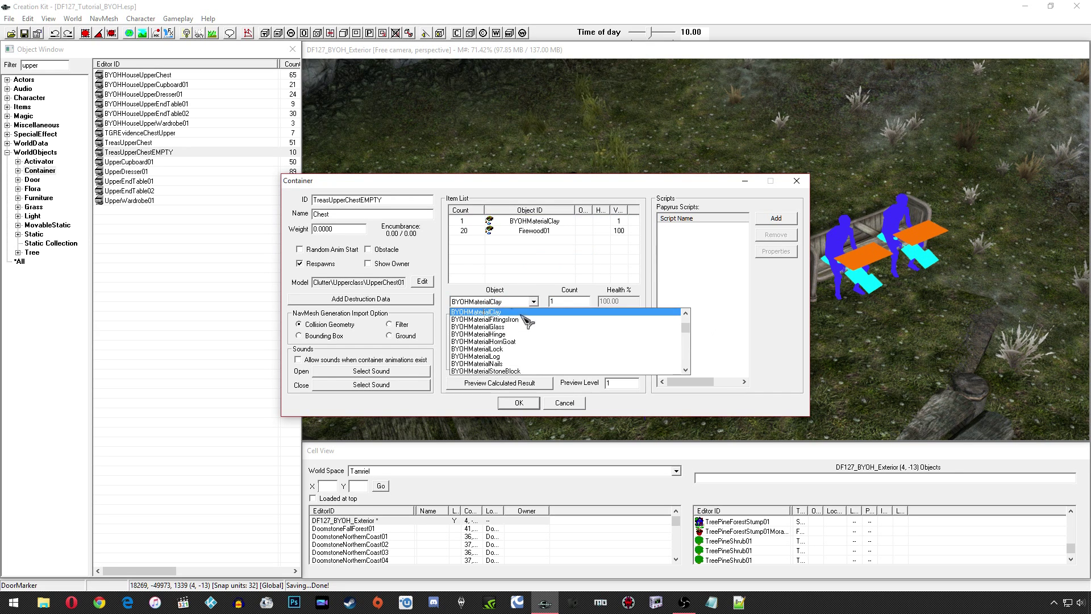
left_click(521, 365)
left_click(560, 302)
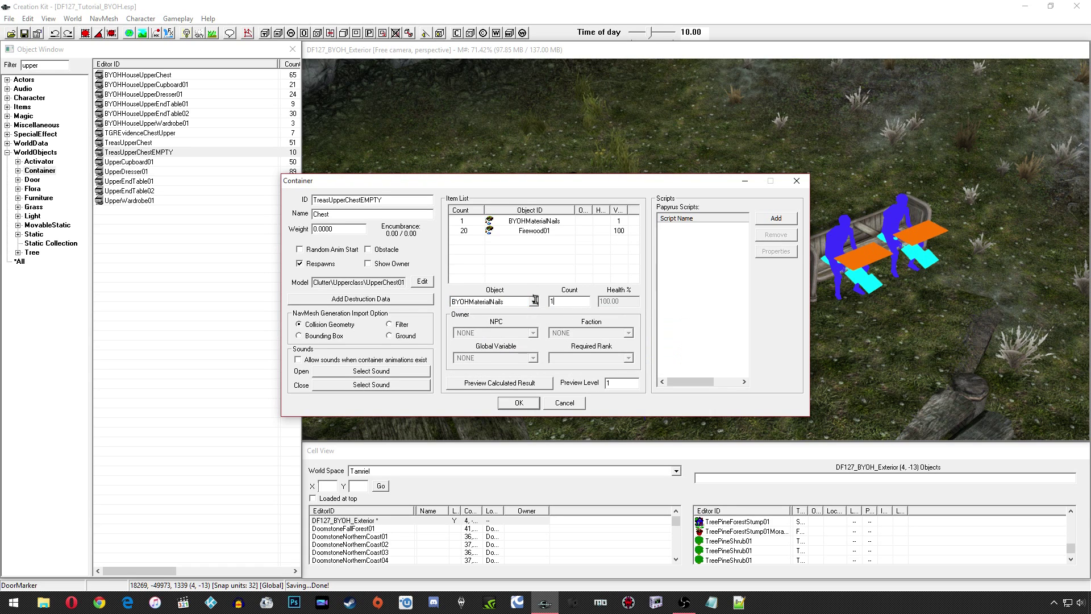
Add BYOHMaterialStoneBlock with a count of 20 to the chest's item list
right_click(538, 220)
left_click(554, 226)
left_click(500, 302)
scroll(503, 318, "up", 1)
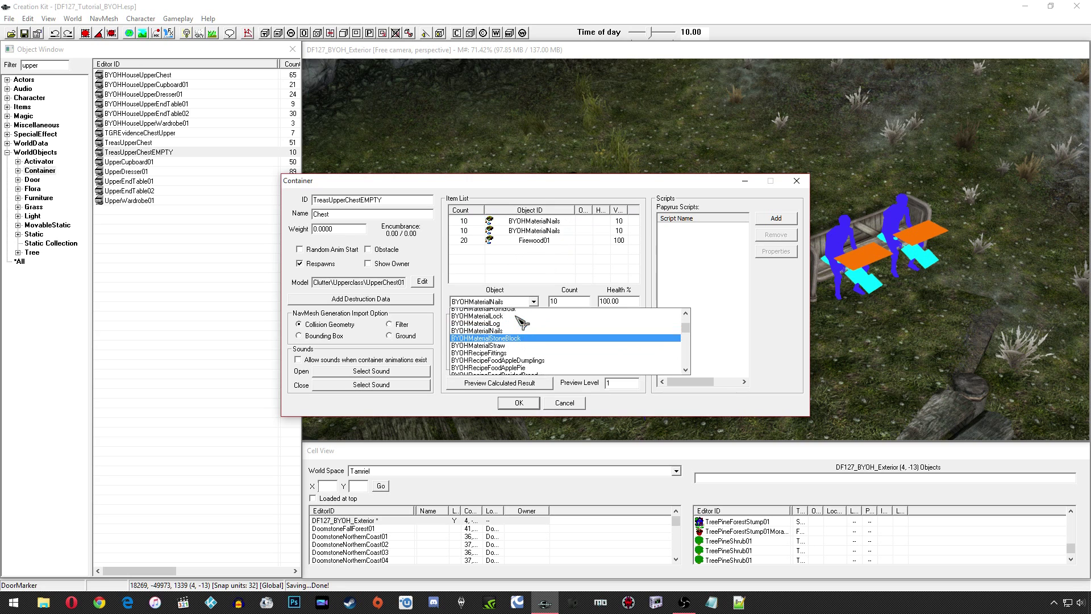
left_click(494, 341)
type("20")
Add RuinsLinenPile01 with a count of 4 to the chest's item list
right_click(518, 265)
left_click(540, 271)
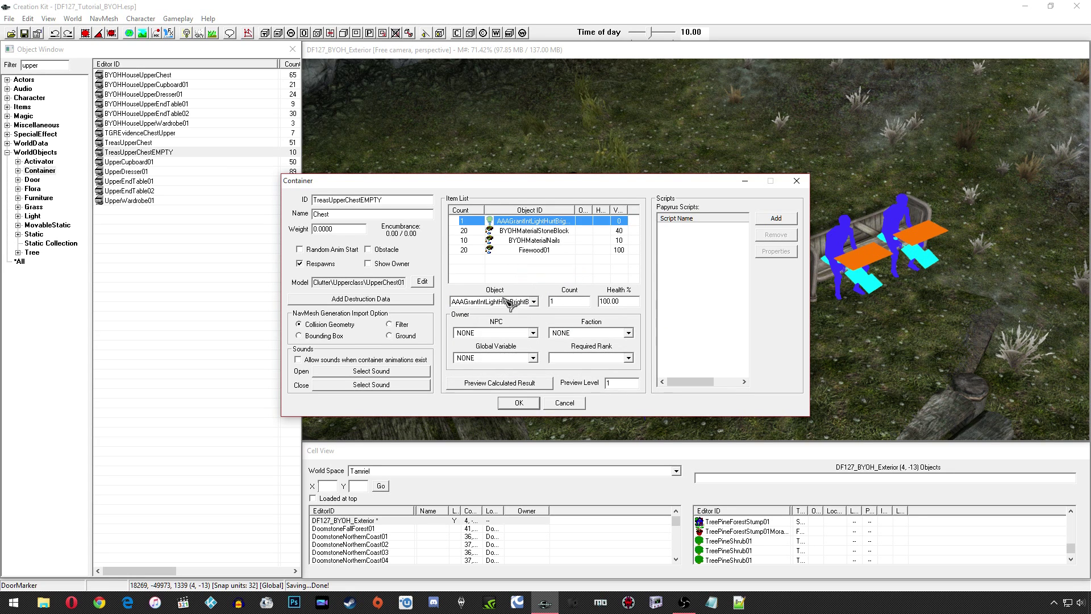
key("r")
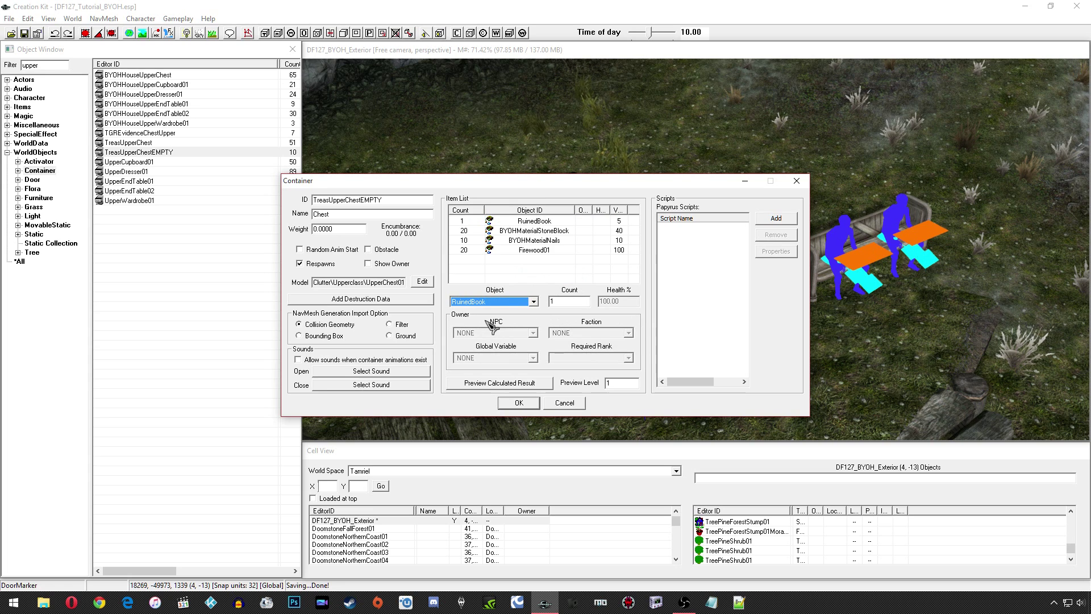
left_click(578, 302)
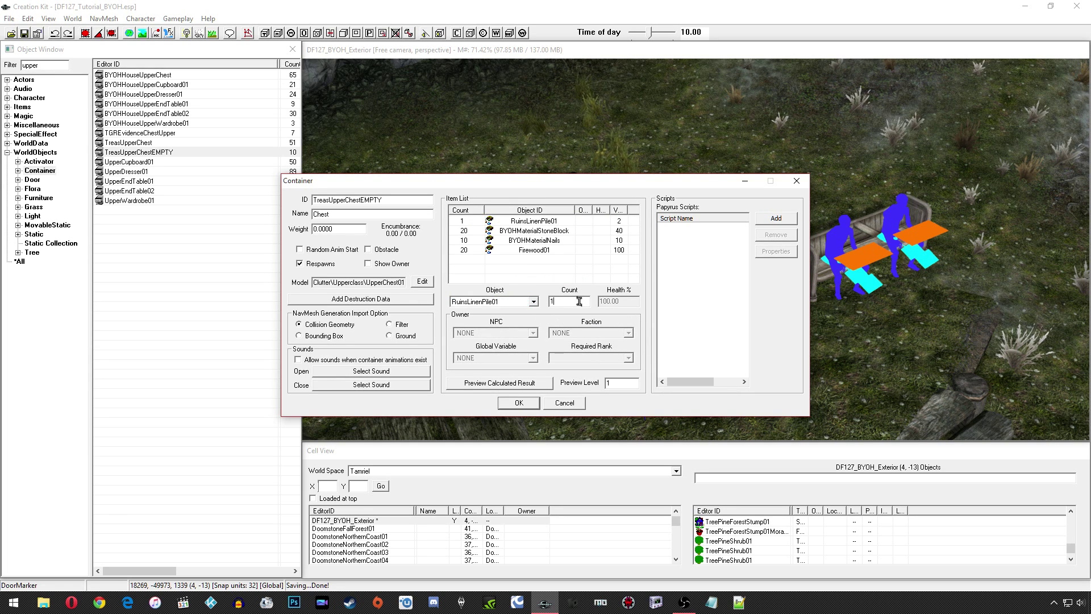
type("4")
left_click(549, 275)
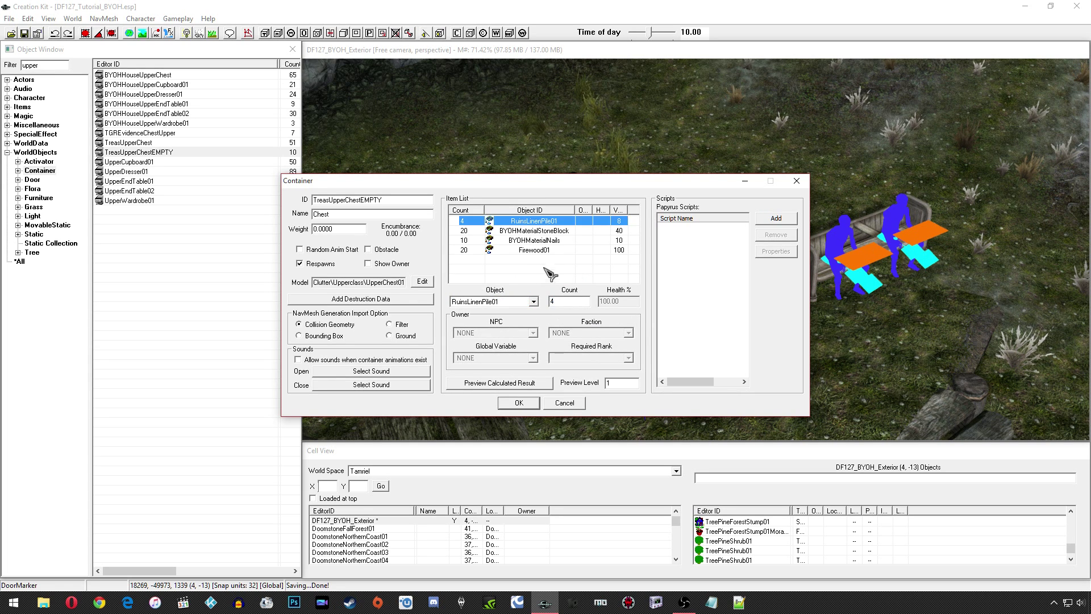
Check the material entries in the chest's item list one by one
left_click(537, 250)
key("Up")
key("Up")
key("Up")
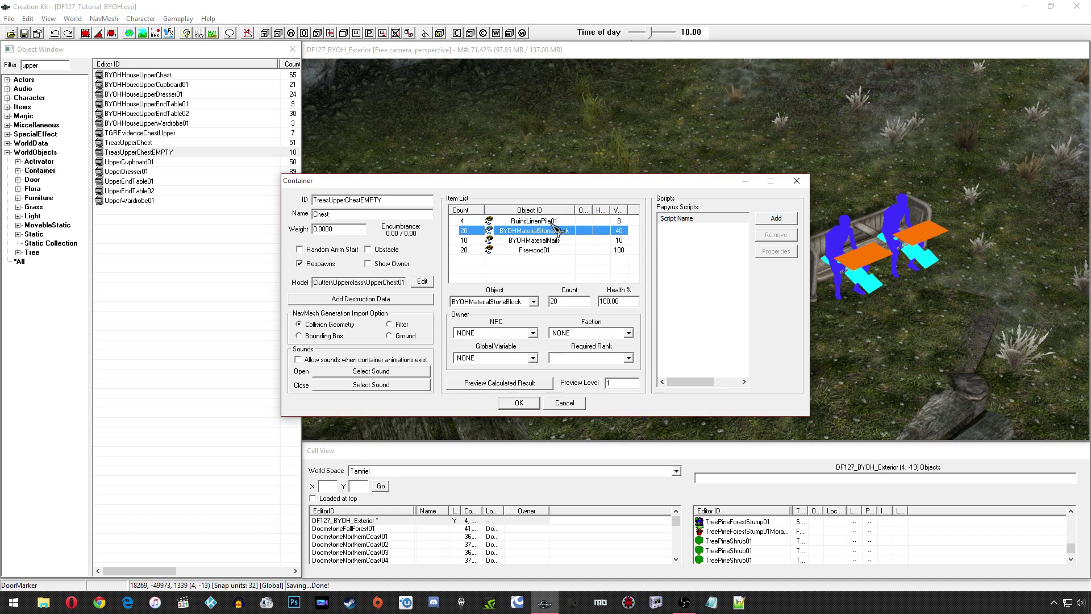
left_click(549, 239)
left_click(546, 251)
left_click(538, 266)
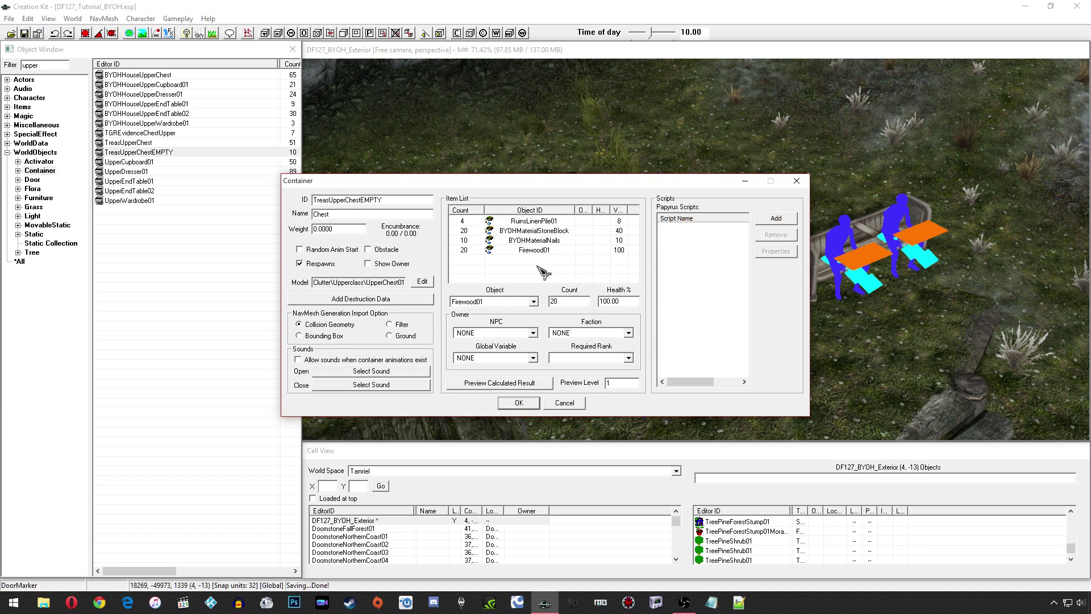
Save the edited chest as a new container with the ID DF127_Container_Test and the name Test Chest
left_click_drag(417, 200, 286, 200)
type("DF127_Container_Test")
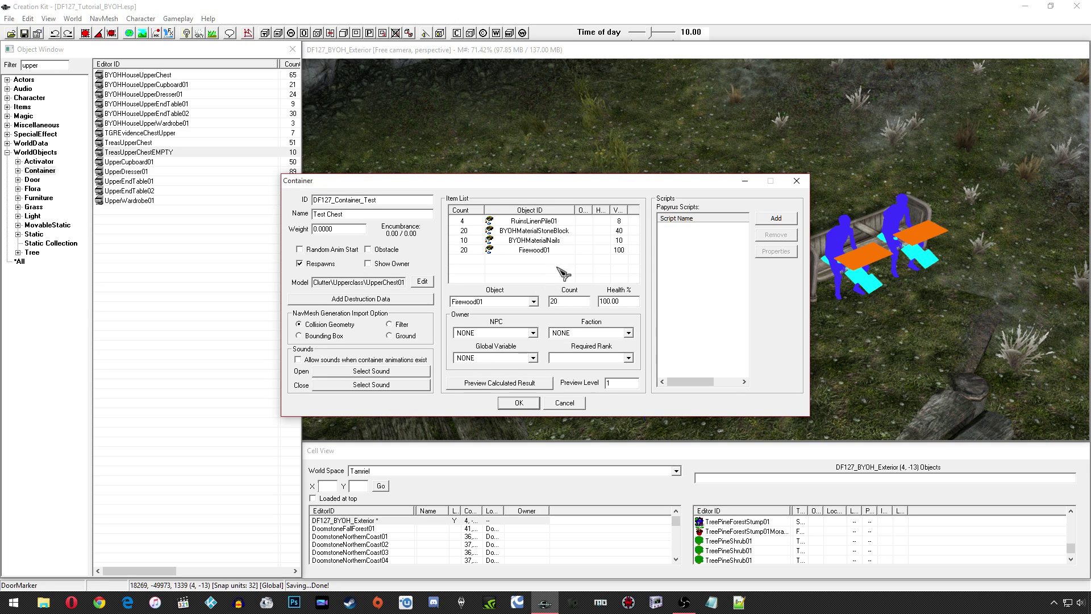
left_click(518, 403)
left_click(623, 348)
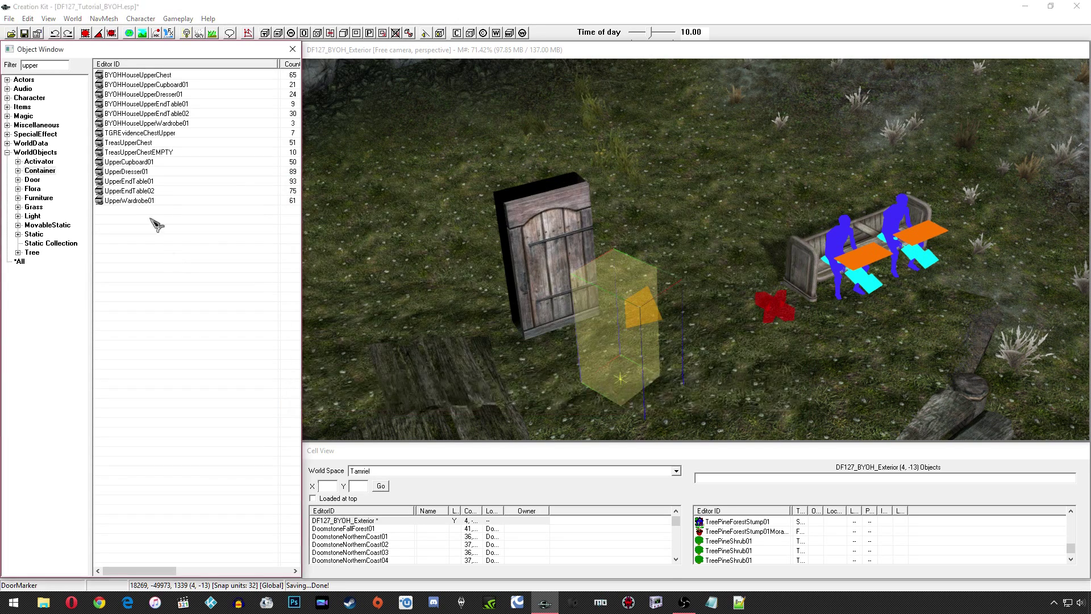
Filter the container objects by df127
left_click(149, 94)
left_click_drag(49, 65, 6, 67)
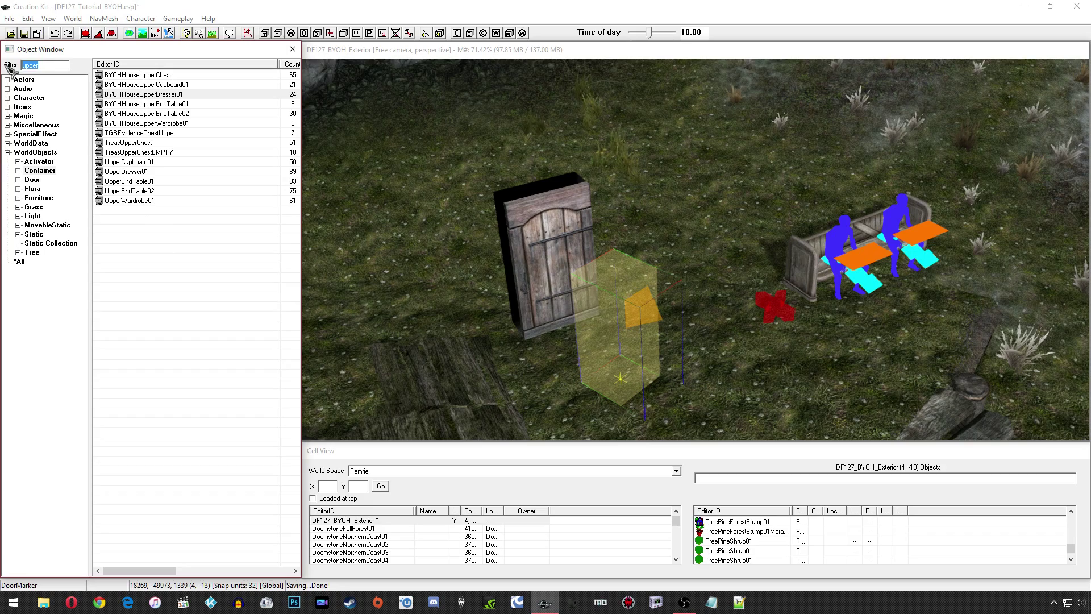
middle_click_drag(597, 149, 621, 200)
scroll(621, 200, "down", 5)
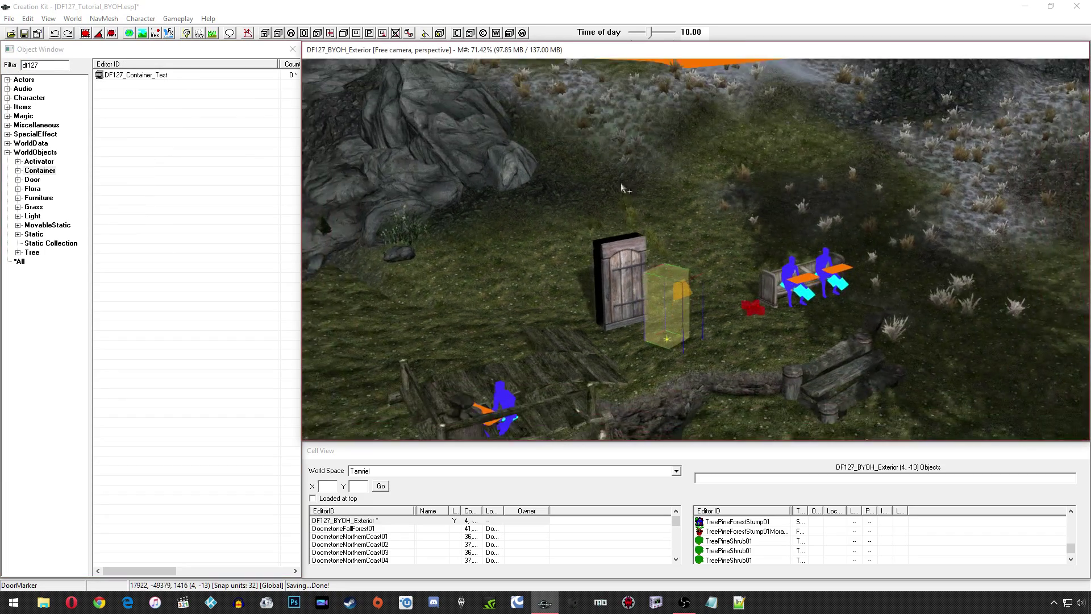
scroll(624, 196, "up", 1)
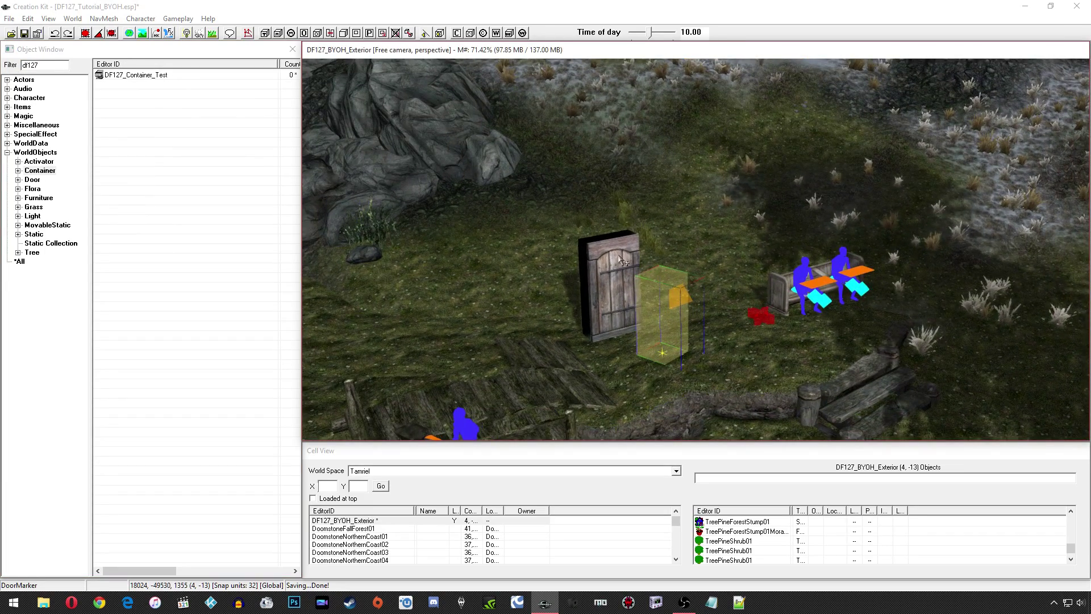
Place DF127_Container_Test on the wooden deck in front of the farmhouse and drop it onto the surface
left_click(637, 246)
middle_click_drag(637, 247, 635, 248, "shift")
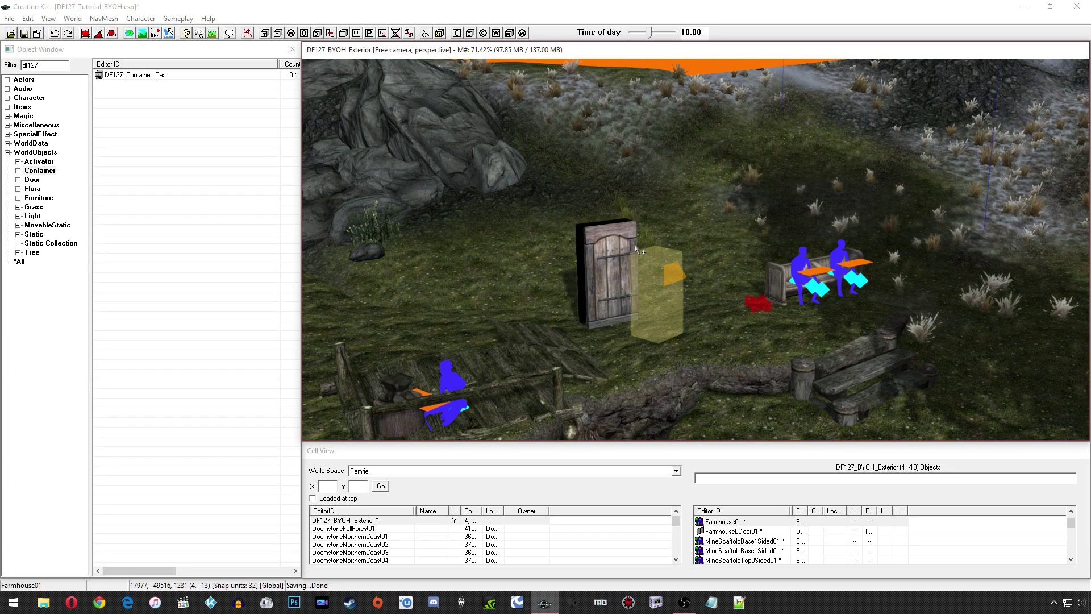
middle_click_drag(679, 227, 687, 240)
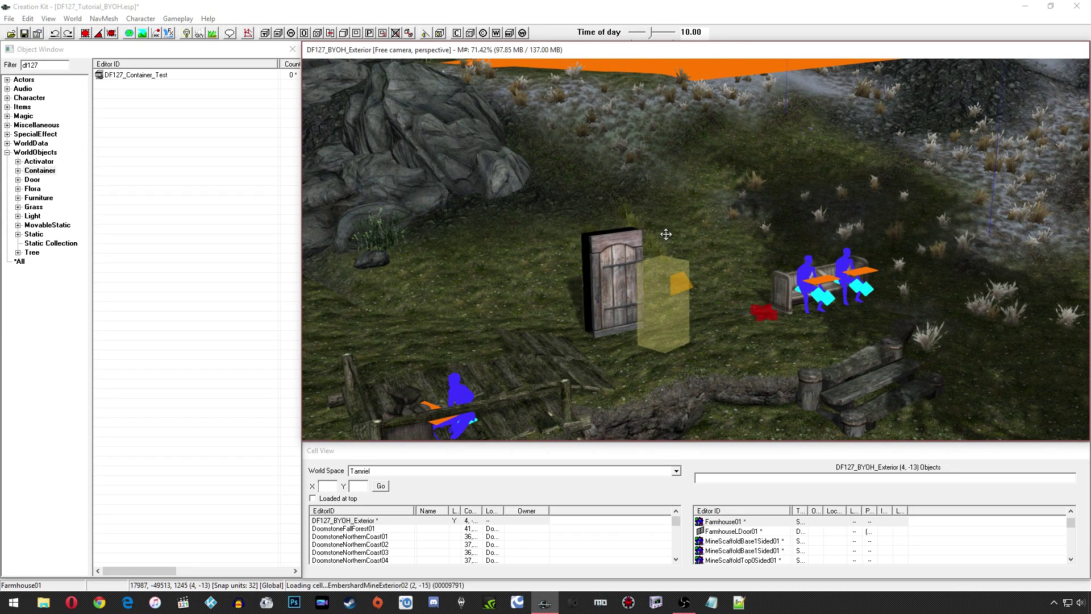
left_click(626, 356)
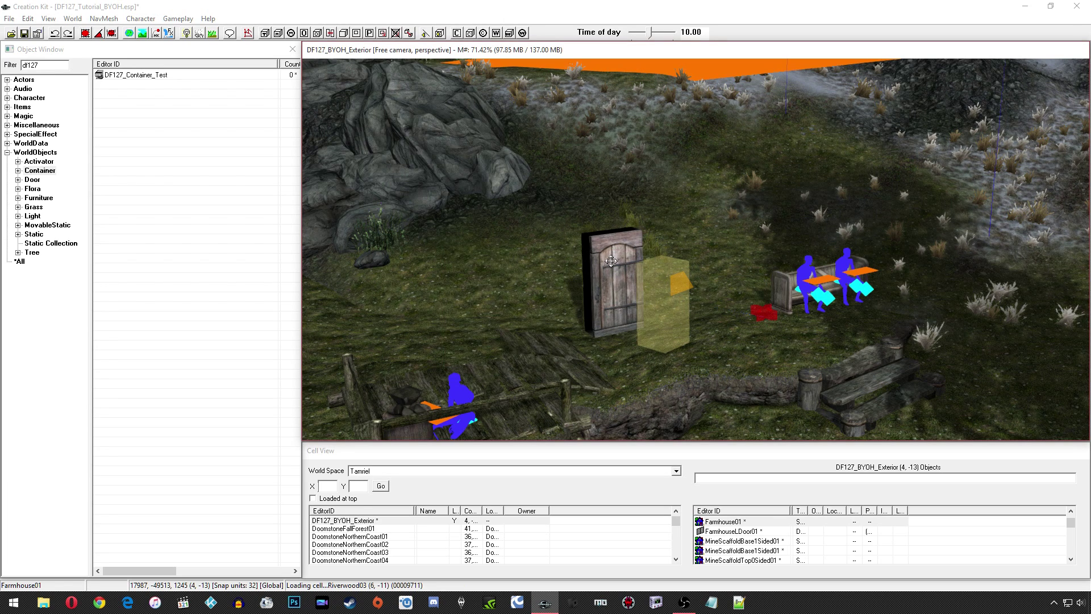
left_click(650, 274)
middle_click_drag(649, 274, 642, 304, "shift")
left_click_drag(137, 75, 516, 341)
key("f")
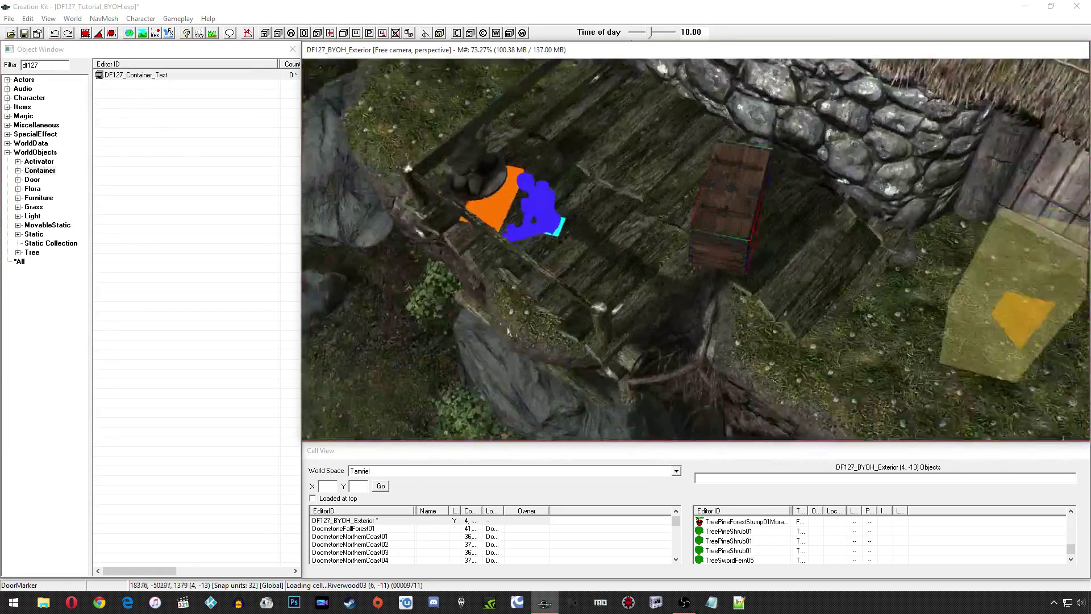
Move and rotate the chest so it lines up with the outer edge of the deck, beside the seated marker
middle_click_drag(507, 328, 593, 295, "shift")
left_click(714, 215)
left_click_drag(719, 209, 587, 213)
middle_click_drag(586, 213, 544, 265, "shift")
right_click_drag(544, 265, 613, 266)
left_click_drag(614, 270, 544, 270)
Find DF127_Workbench among the furniture objects and place it on the farmhouse deck
double_click(39, 65)
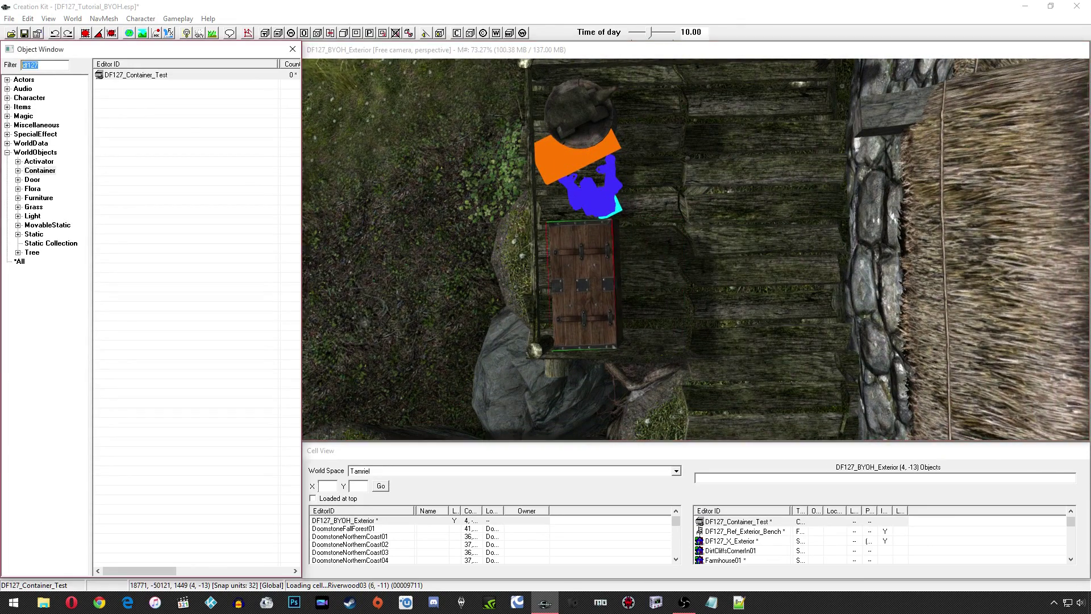
left_click(37, 198)
left_click_drag(122, 76, 211, 94)
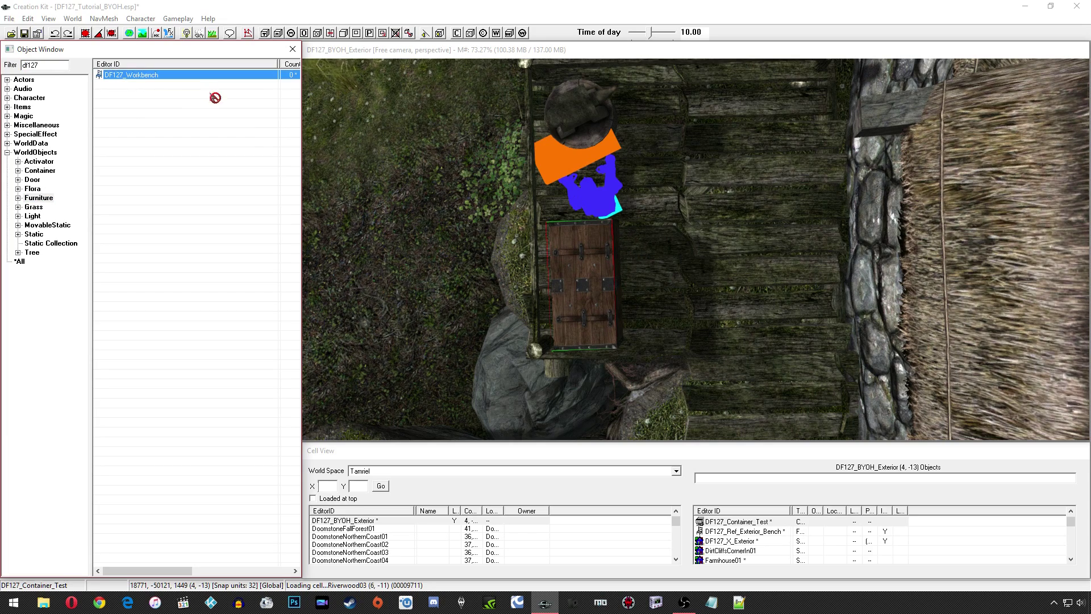
left_click_drag(691, 201, 692, 201)
Rotate and position the workbench at the end of the deck near the chest and save the plugin
middle_click_drag(704, 211, 690, 327)
scroll(690, 327, "down", 1)
right_click_drag(690, 327, 727, 327)
left_click_drag(662, 273, 694, 253)
right_click_drag(694, 253, 698, 253)
mouse_move(697, 253)
middle_mouse_down("shift")
mouse_move(679, 265)
mouse_move(697, 250)
middle_mouse_up("shift")
left_click_drag(697, 249, 697, 252)
middle_click_drag(697, 252, 372, 156, "shift")
scroll(597, 257, "down", 3)
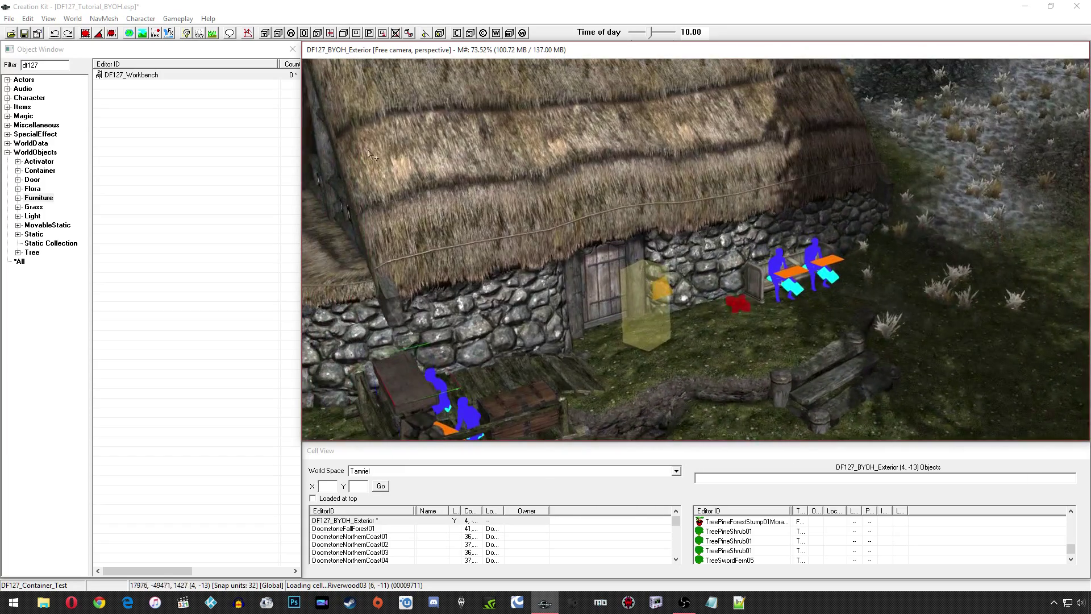
left_click(25, 33)
middle_click_drag(547, 220, 591, 225, "shift")
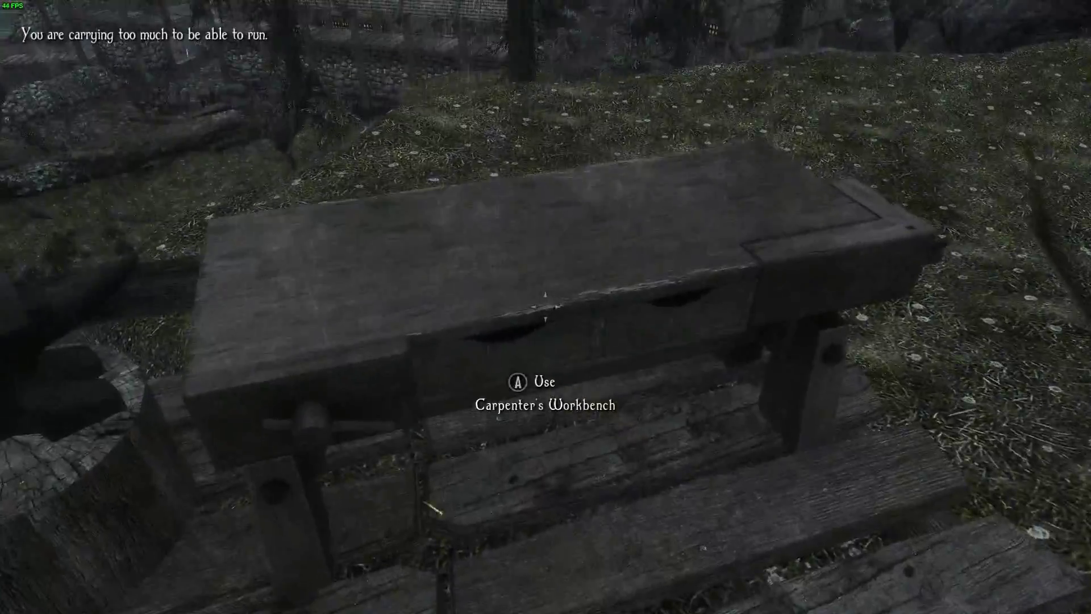
In Skyrim, use the Carpenter's Workbench to create the House from the Exterior category
key("e")
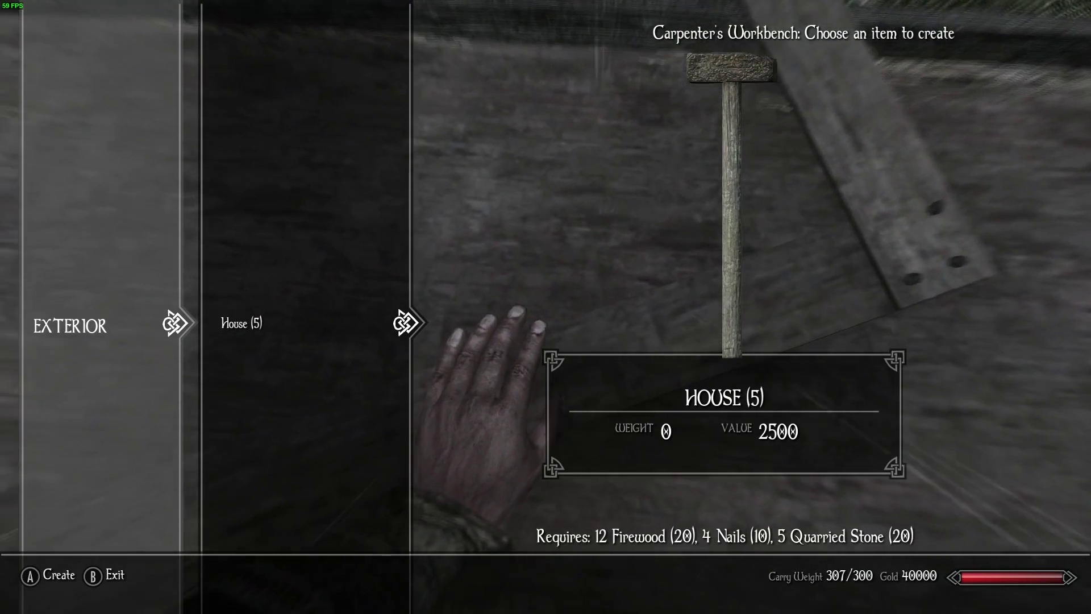
key("Return")
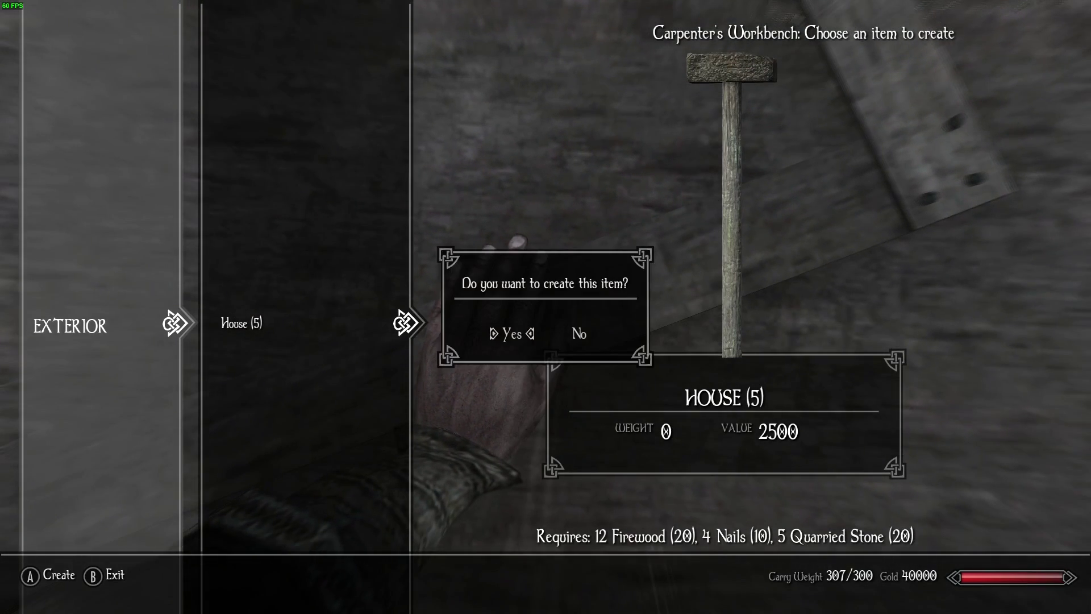
key("Return")
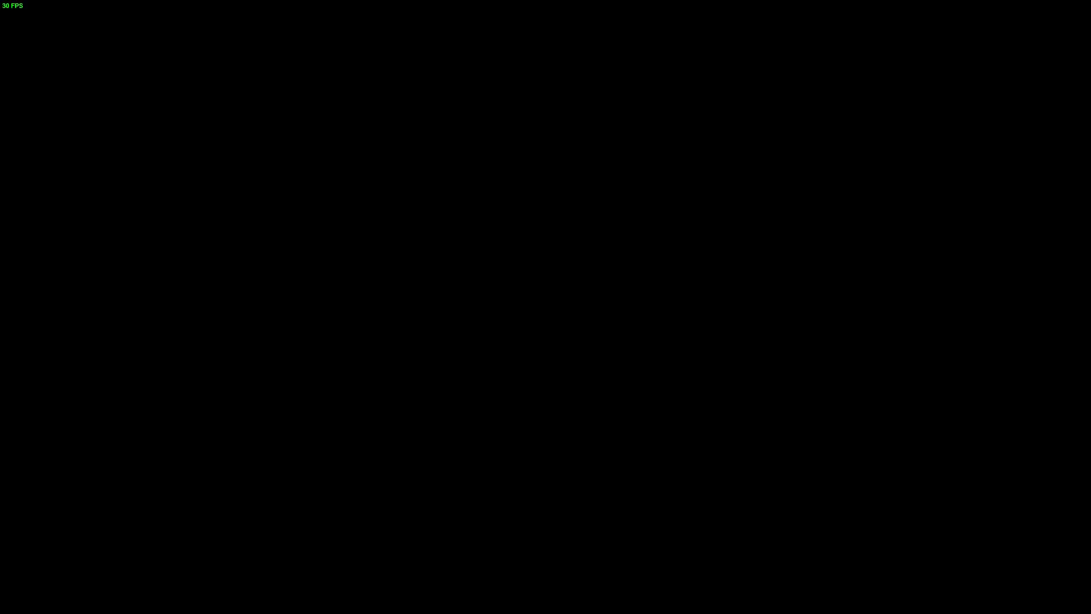
key("w")
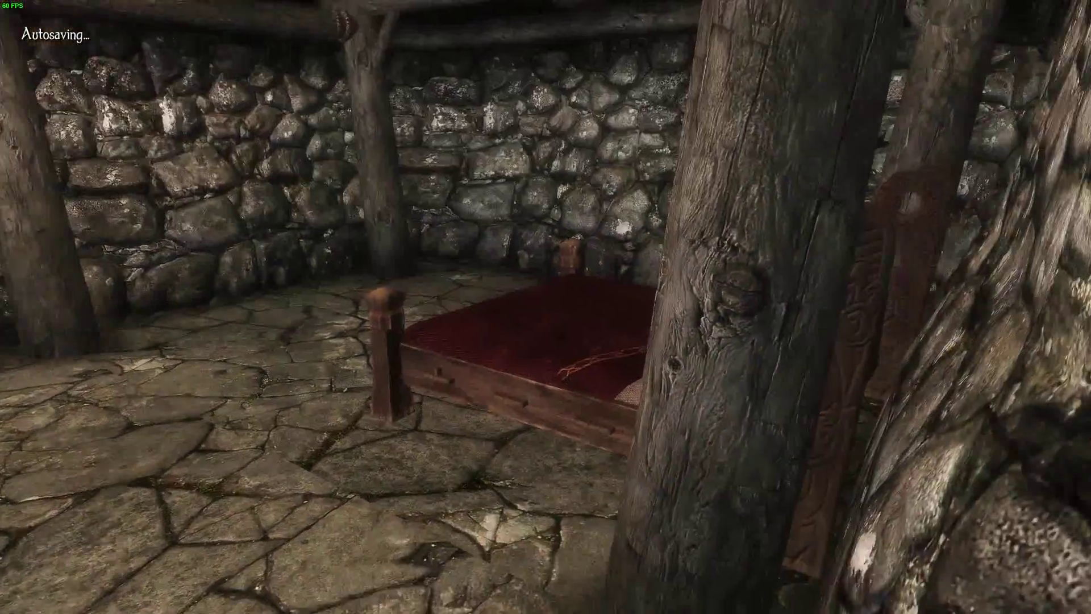
key("a")
key("a")
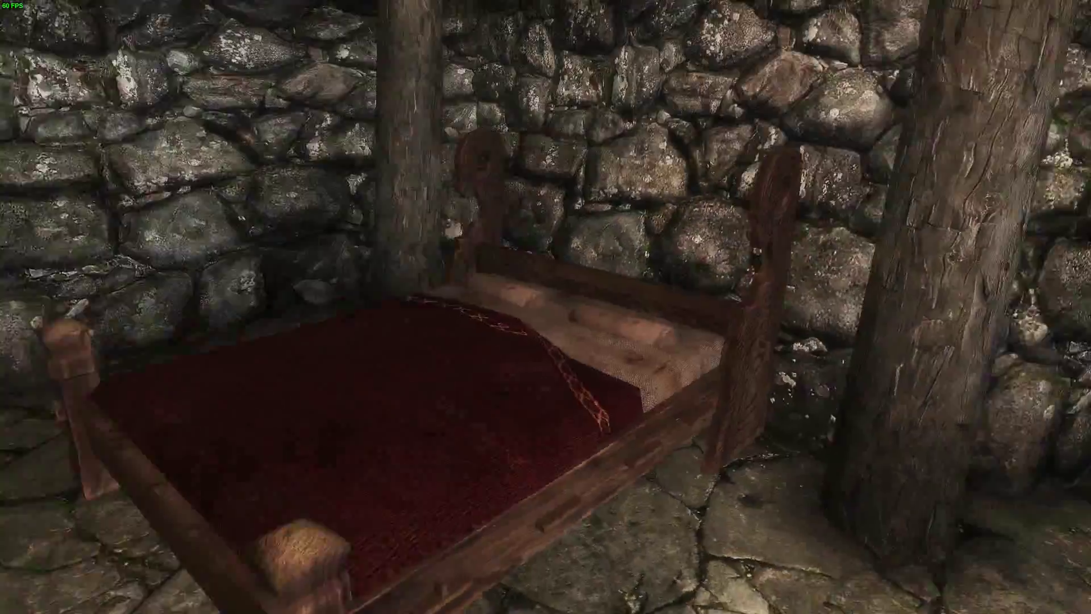
key("s")
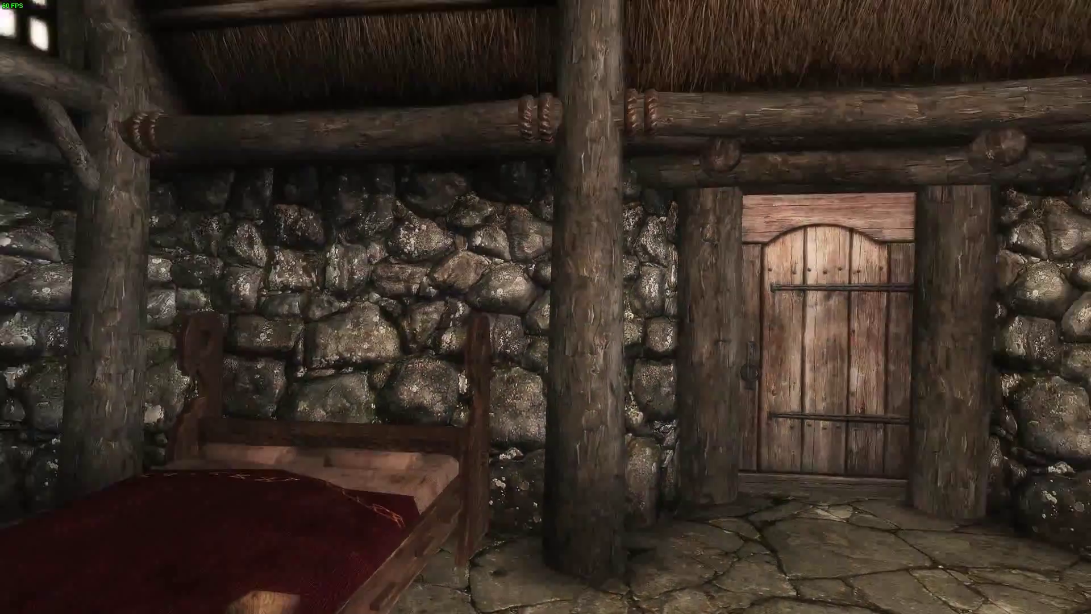